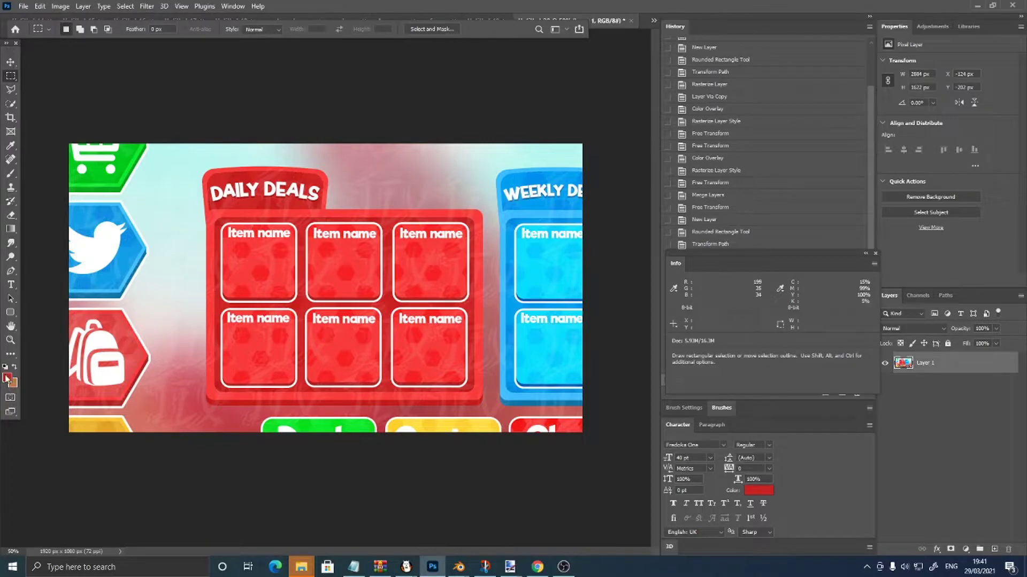
- Set the foreground colour to white, ffffff
{"action": "left_click", "coordinate": [7, 378]}
{"action": "type", "text": "ffffff"}
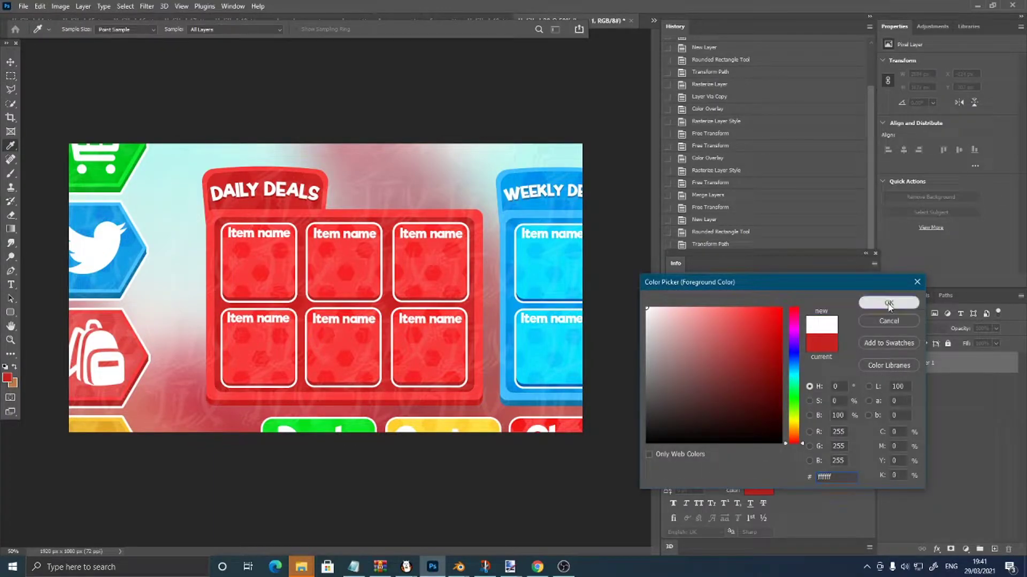
{"action": "left_click", "coordinate": [889, 303]}
{"action": "key", "text": "m"}
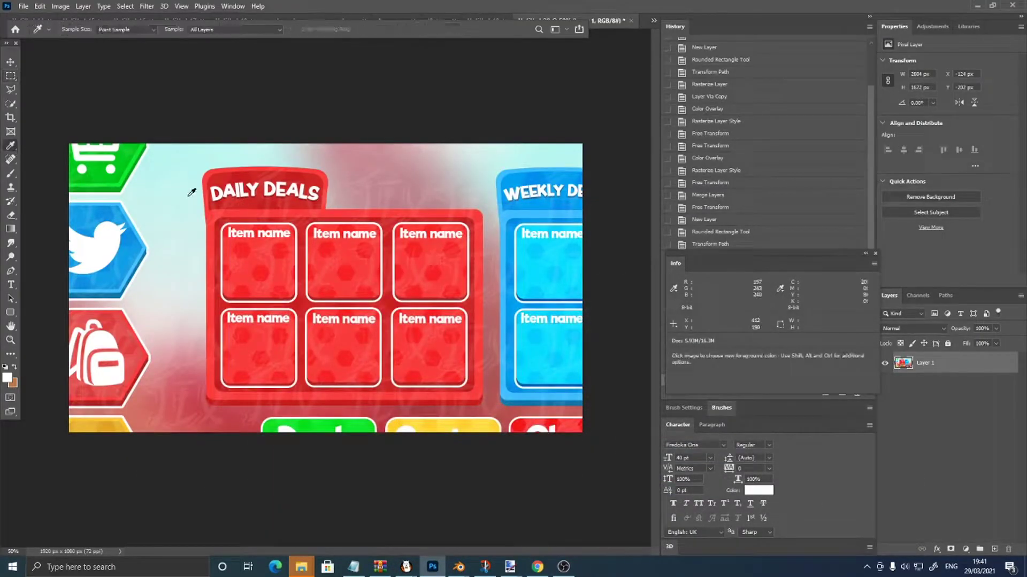
- On a new layer, draw a rounded rectangle about 1030 × 708 px over the Daily Deals panel, filled with the panel frame's sampled bright red
{"action": "left_click", "coordinate": [212, 234]}
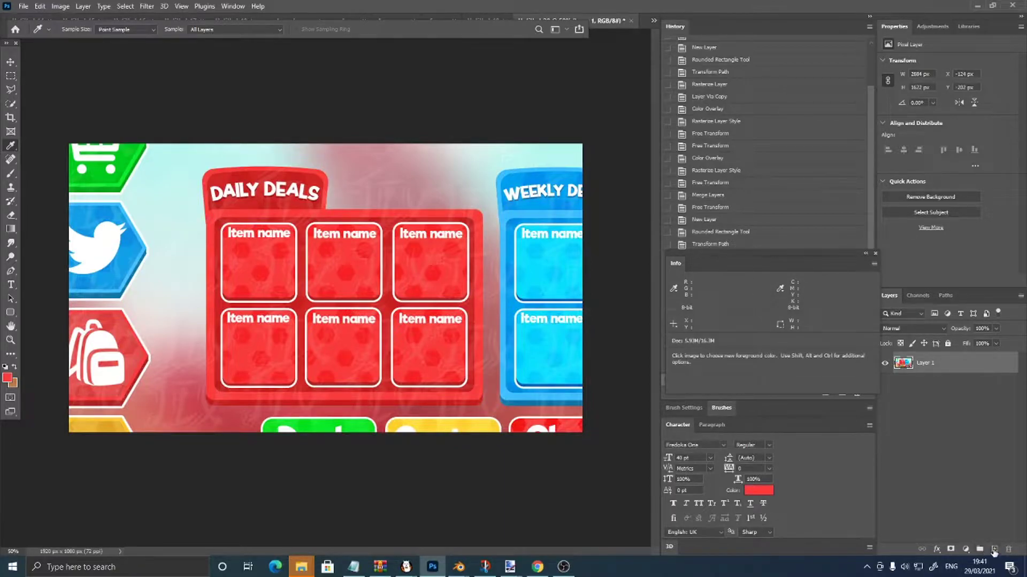
{"action": "left_click", "coordinate": [993, 550]}
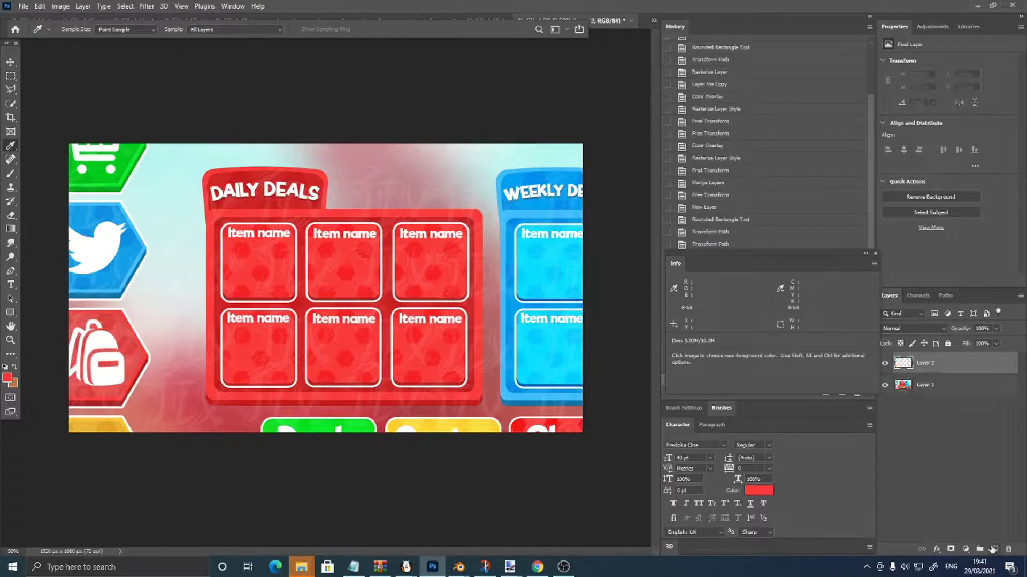
{"action": "left_click", "coordinate": [12, 313]}
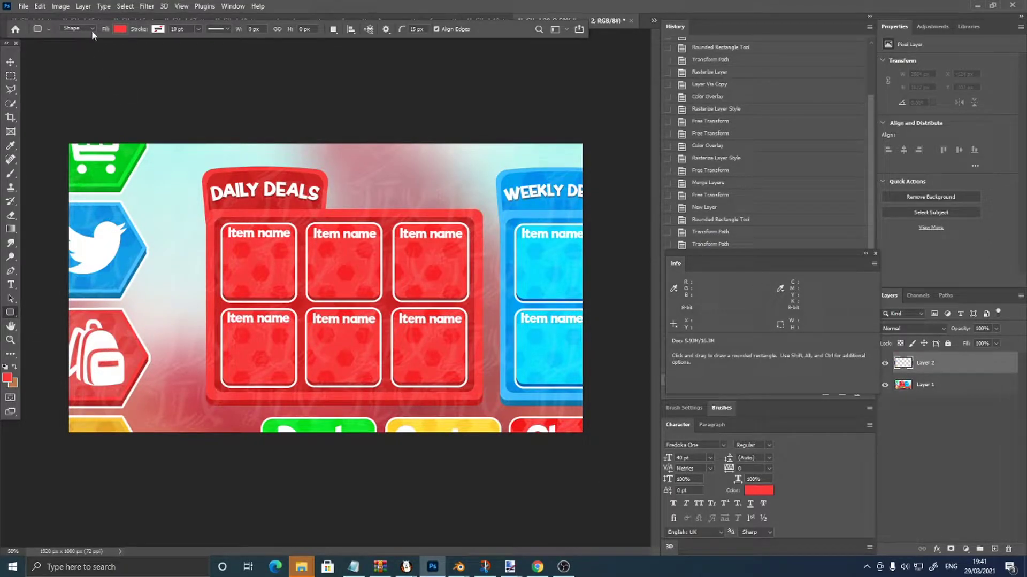
{"action": "left_click", "coordinate": [121, 29]}
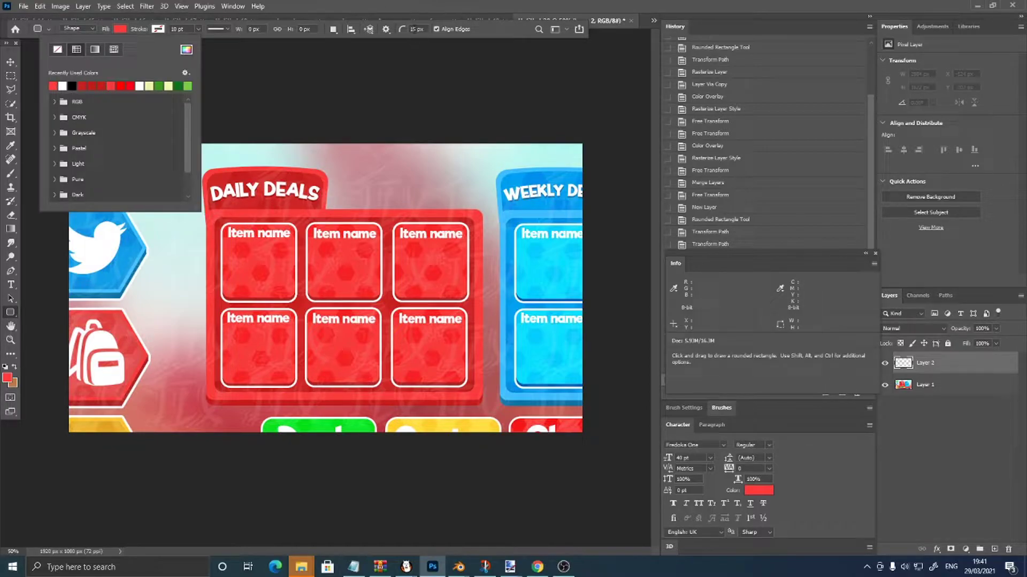
{"action": "left_click", "coordinate": [414, 29]}
{"action": "double_click", "coordinate": [416, 29]}
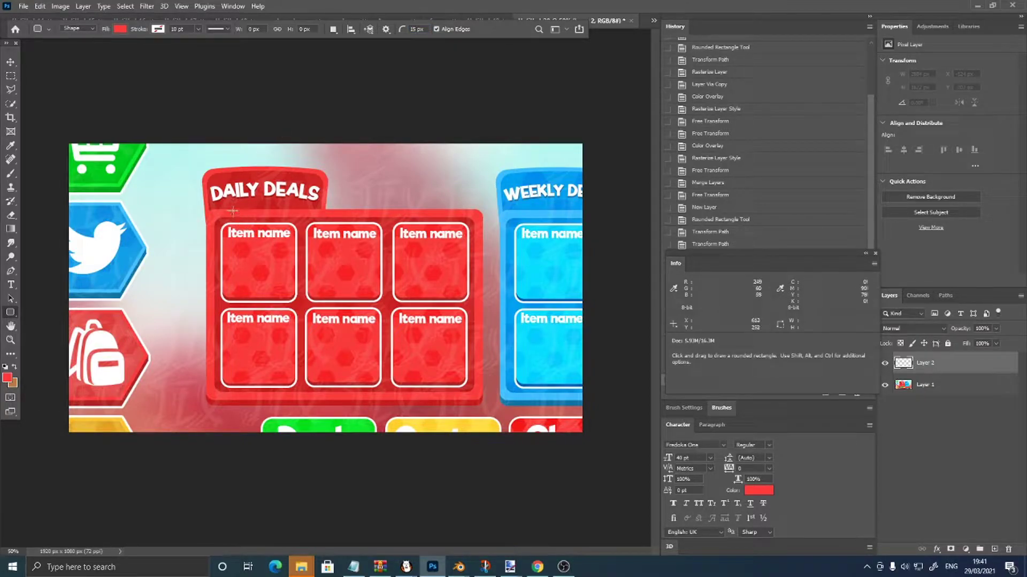
{"action": "left_click_drag", "start_coordinate": [231, 211], "coordinate": [482, 400]}
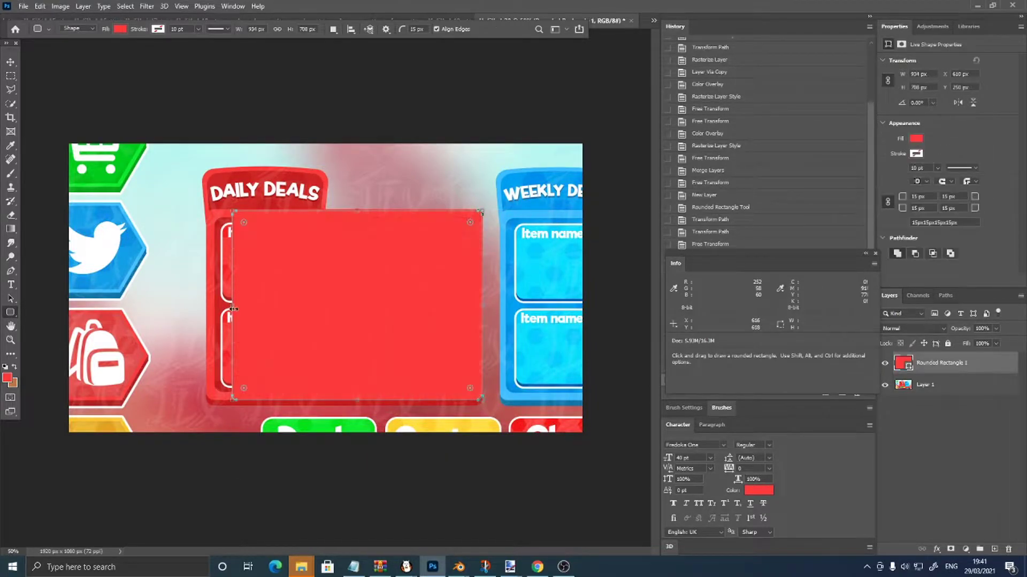
{"action": "left_click_drag", "start_coordinate": [231, 305], "coordinate": [209, 306]}
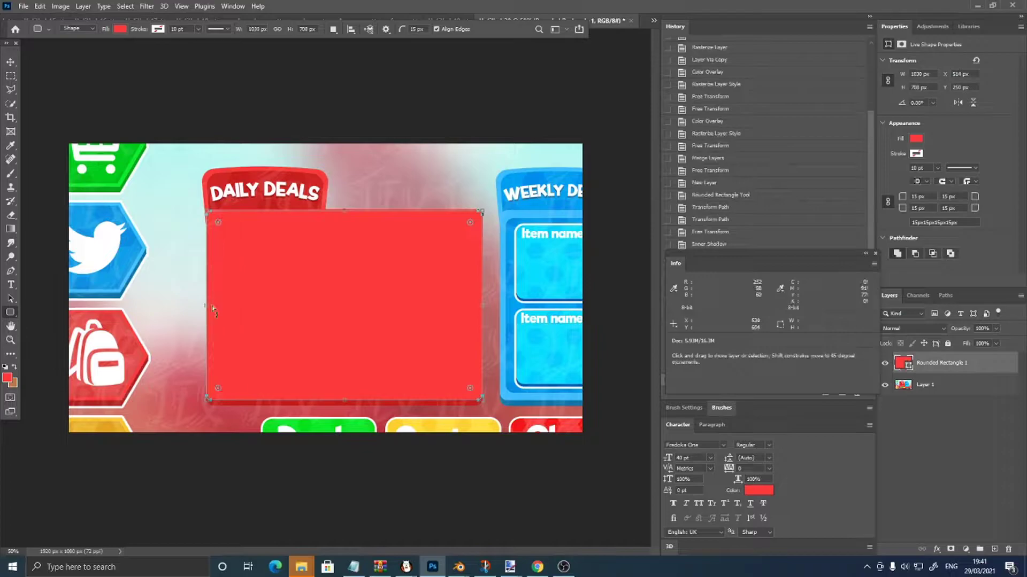
{"action": "key", "text": "a"}
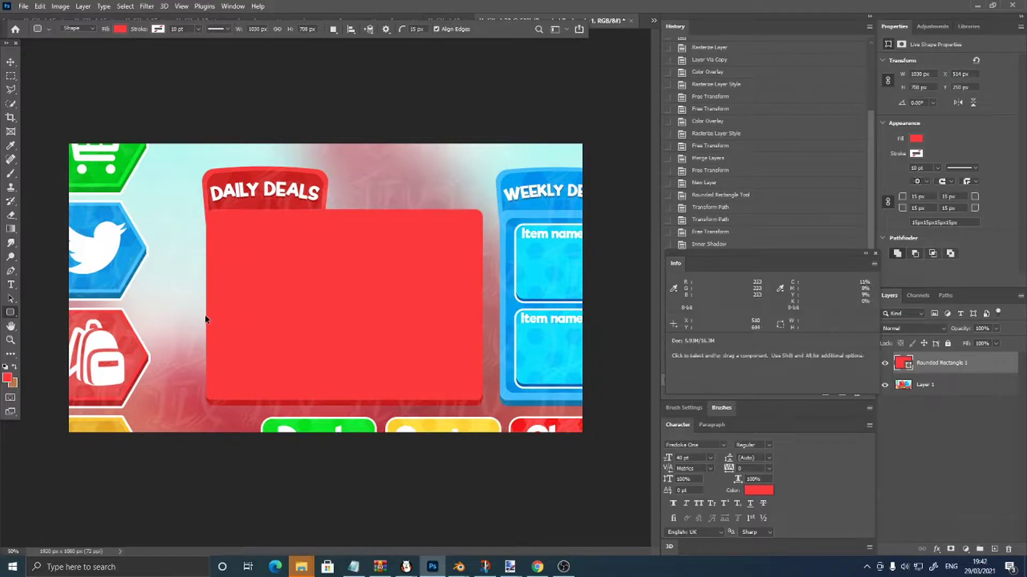
- Rasterize the bright red rectangle's layer and duplicate it
{"action": "key", "text": "ctrl+j"}
{"action": "key", "text": "ctrl+z"}
{"action": "right_click", "coordinate": [978, 366]}
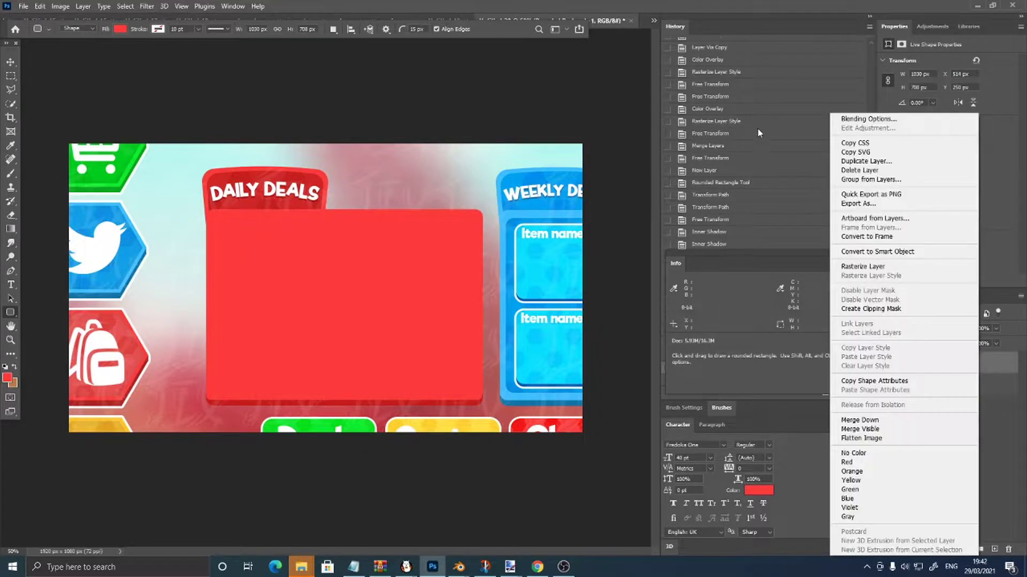
{"action": "left_click", "coordinate": [845, 266]}
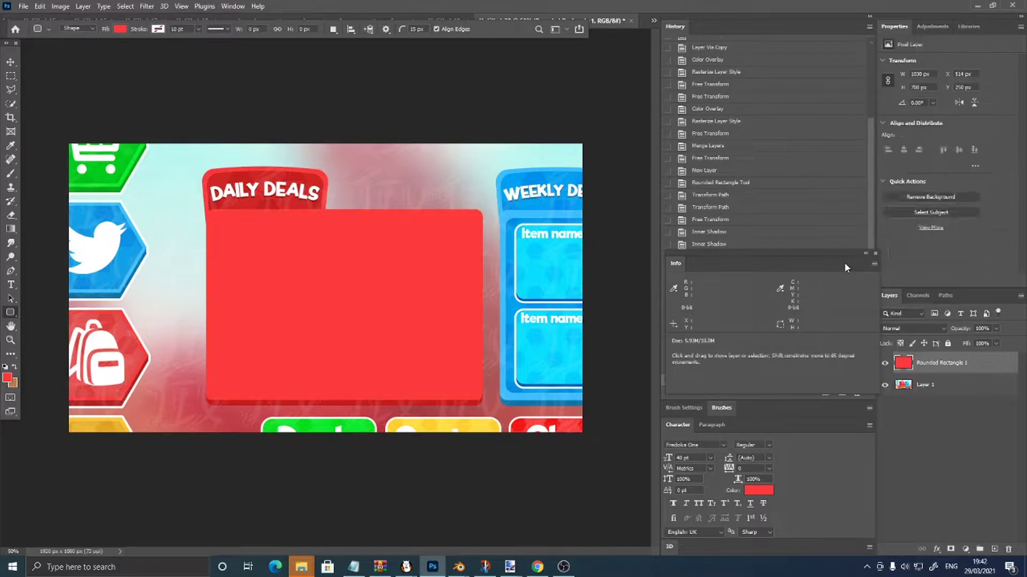
{"action": "key", "text": "ctrl+j"}
- Apply a Color Overlay of c41c1c to the lower rectangle layer and rasterize its layer style
{"action": "right_click", "coordinate": [955, 391]}
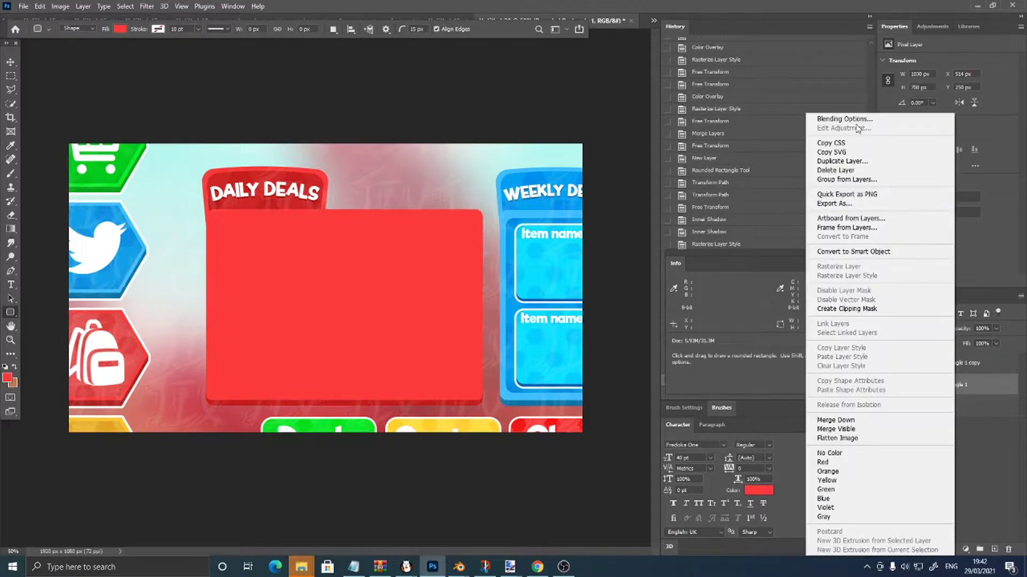
{"action": "left_click", "coordinate": [854, 120]}
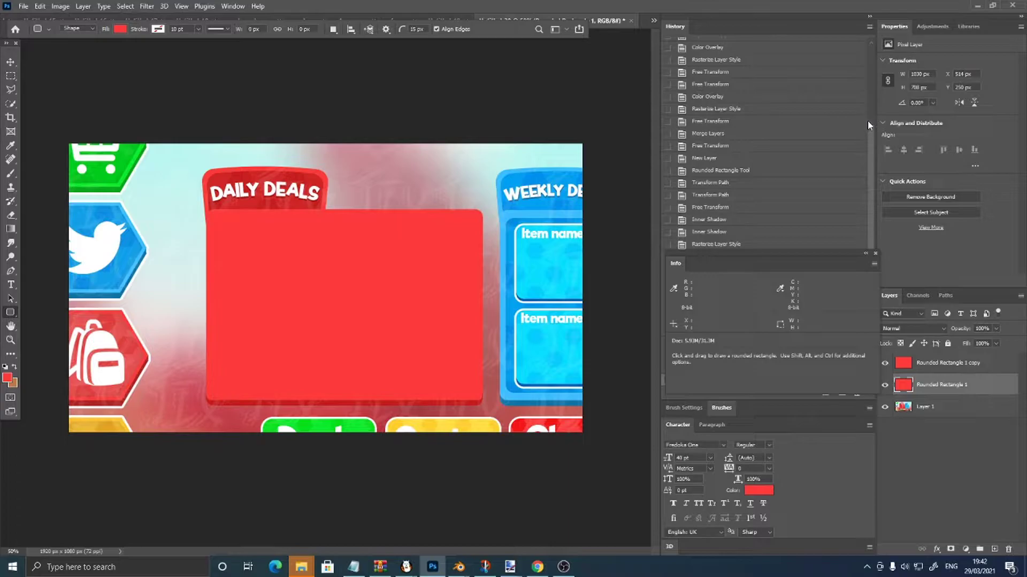
{"action": "scroll", "coordinate": [415, 392], "scroll_direction": "down", "scroll_amount": 3}
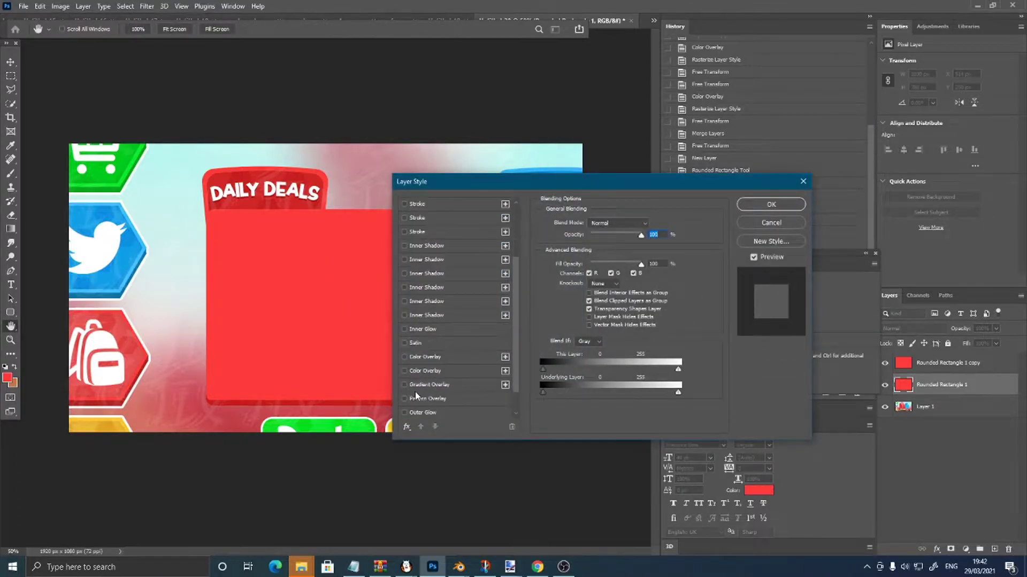
{"action": "left_click", "coordinate": [404, 358]}
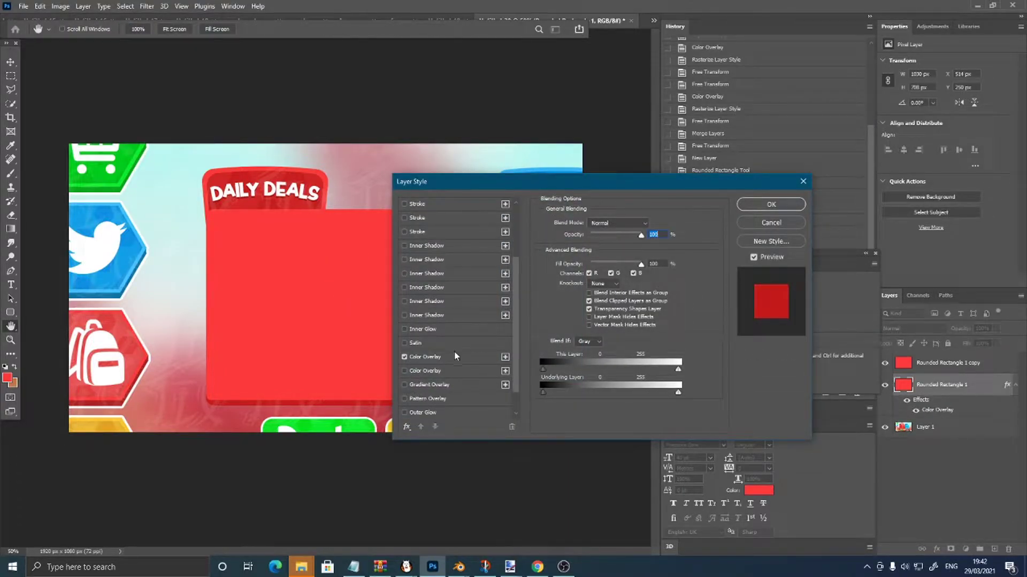
{"action": "left_click", "coordinate": [456, 357]}
{"action": "left_click", "coordinate": [652, 226]}
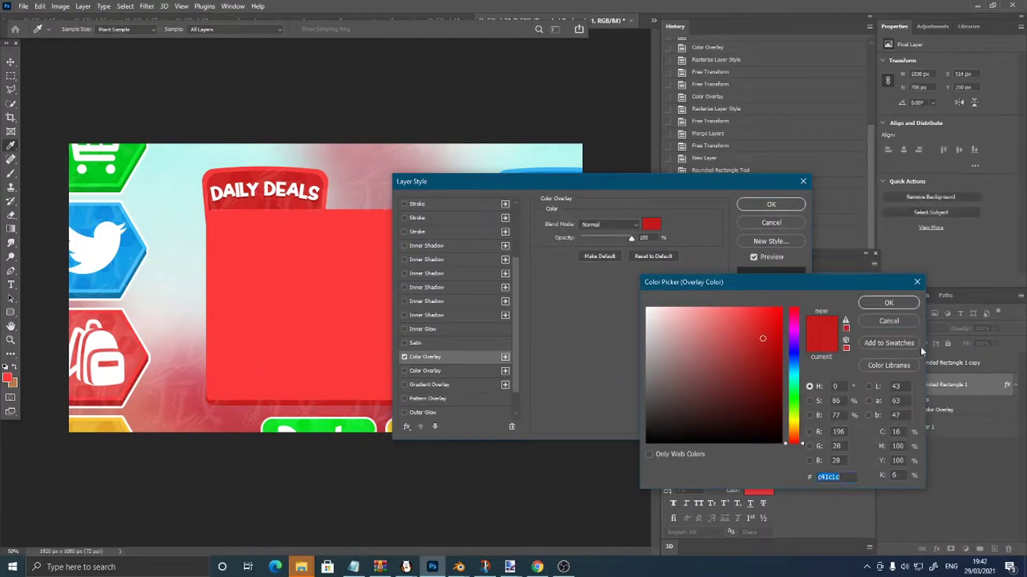
{"action": "left_click", "coordinate": [889, 303]}
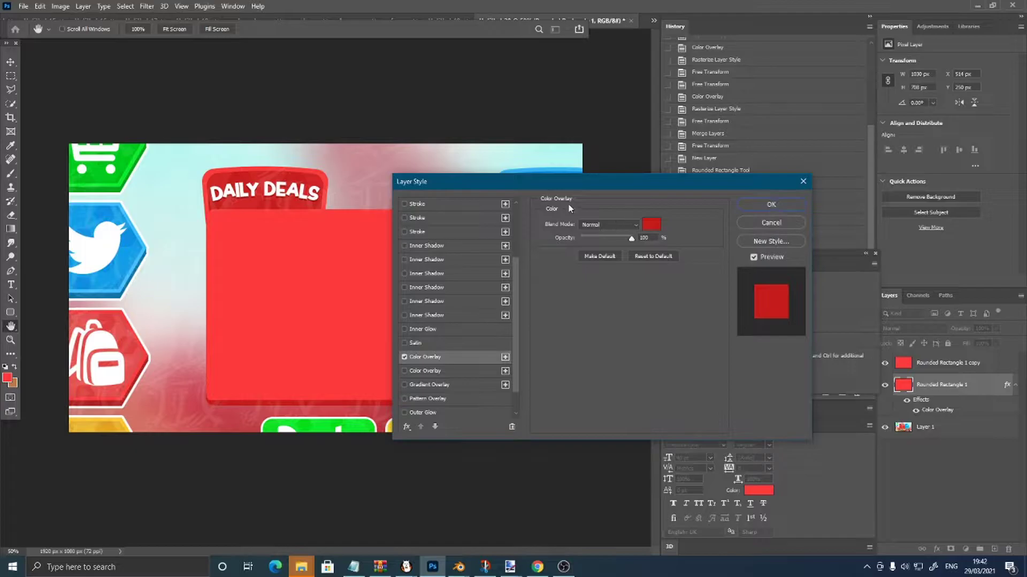
{"action": "left_click", "coordinate": [770, 206]}
{"action": "right_click", "coordinate": [964, 380]}
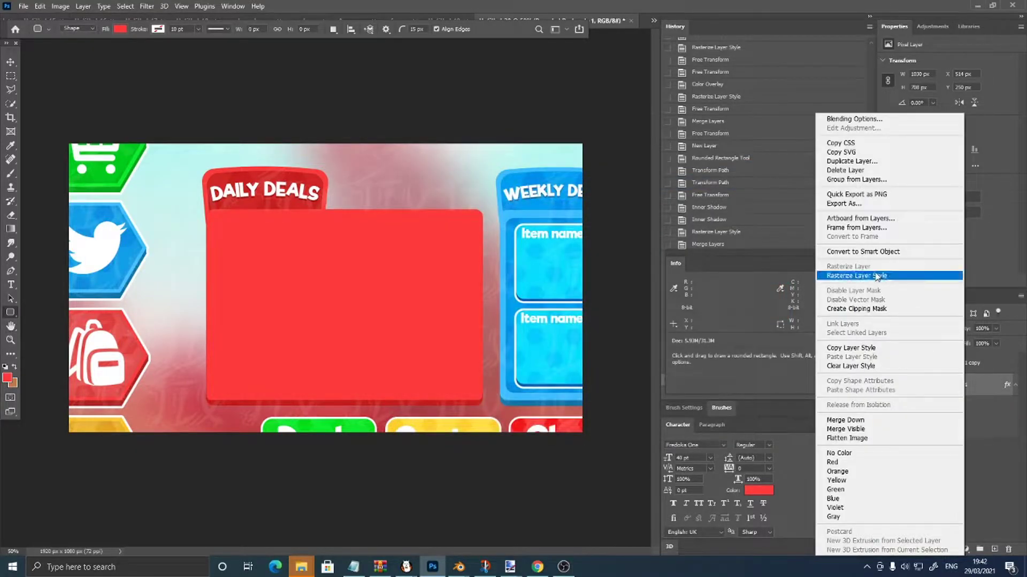
{"action": "left_click", "coordinate": [877, 275]}
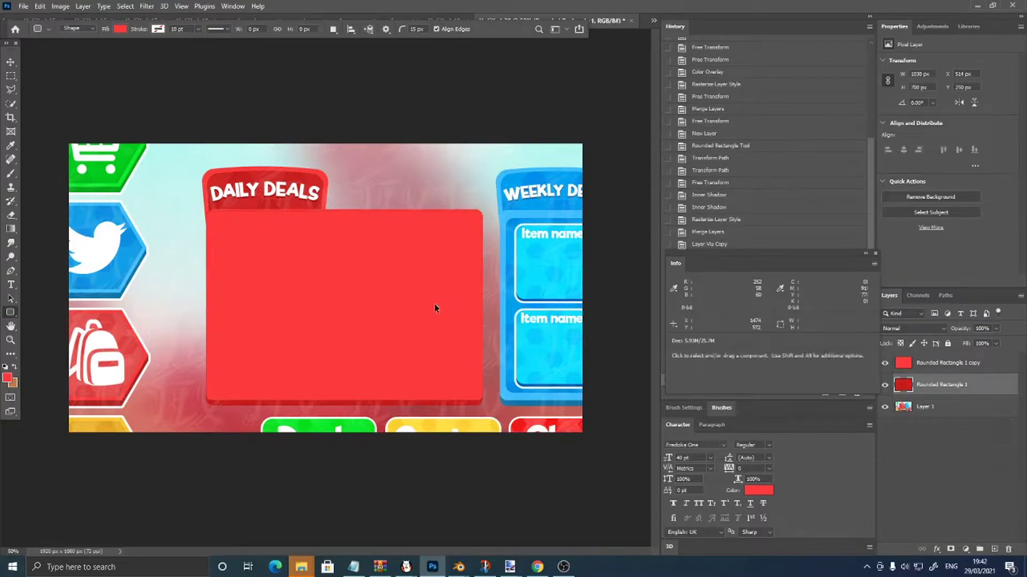
- Shift the dark red rectangle down about 22 px so it forms a lower edge beneath the bright one
{"action": "key", "text": "ctrl+t"}
{"action": "left_click_drag", "start_coordinate": [431, 298], "coordinate": [429, 306]}
{"action": "left_click", "coordinate": [11, 76]}
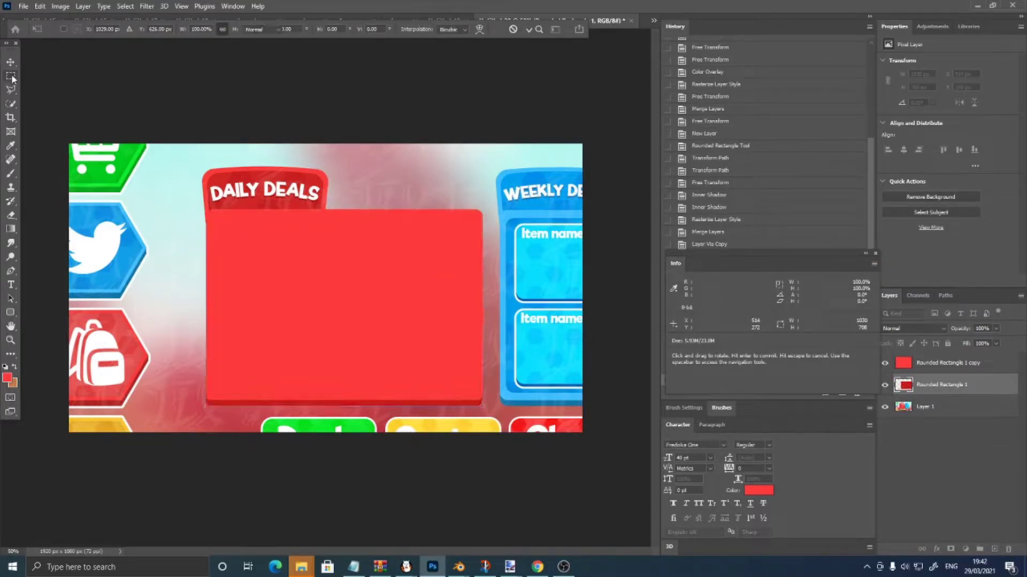
- Merge the two rectangle layers and move the merged panel up and left to about X 20 px, Y 175 px
{"action": "left_click", "coordinate": [945, 372], "text": "shift"}
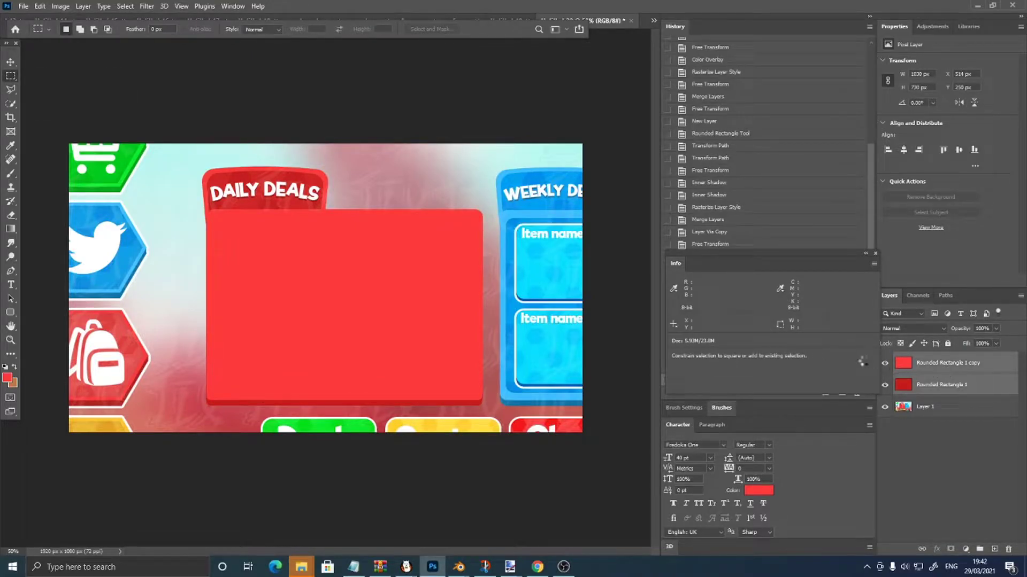
{"action": "key", "text": "ctrl+e"}
{"action": "key", "text": "ctrl+t"}
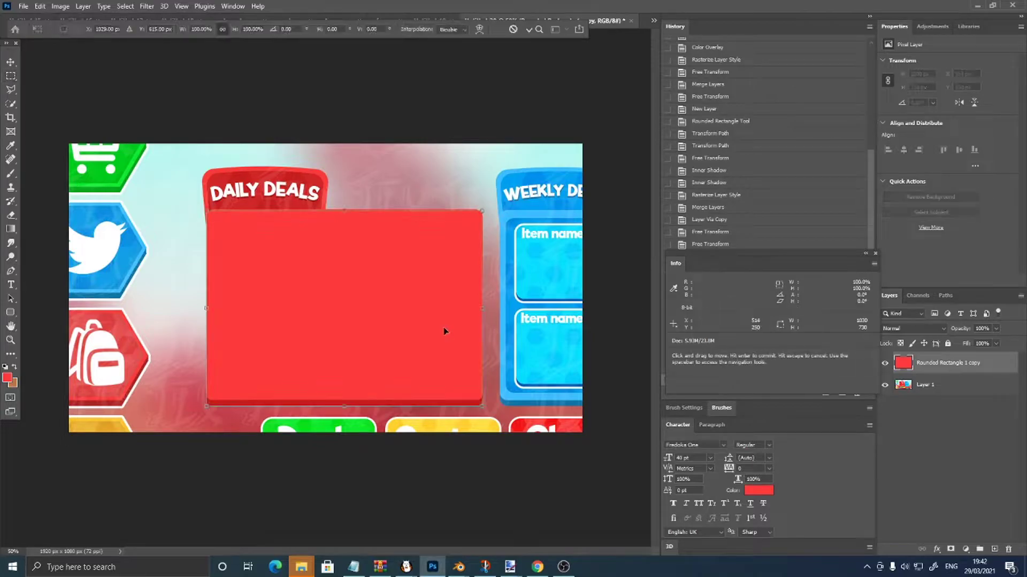
{"action": "left_click_drag", "start_coordinate": [444, 331], "coordinate": [314, 300]}
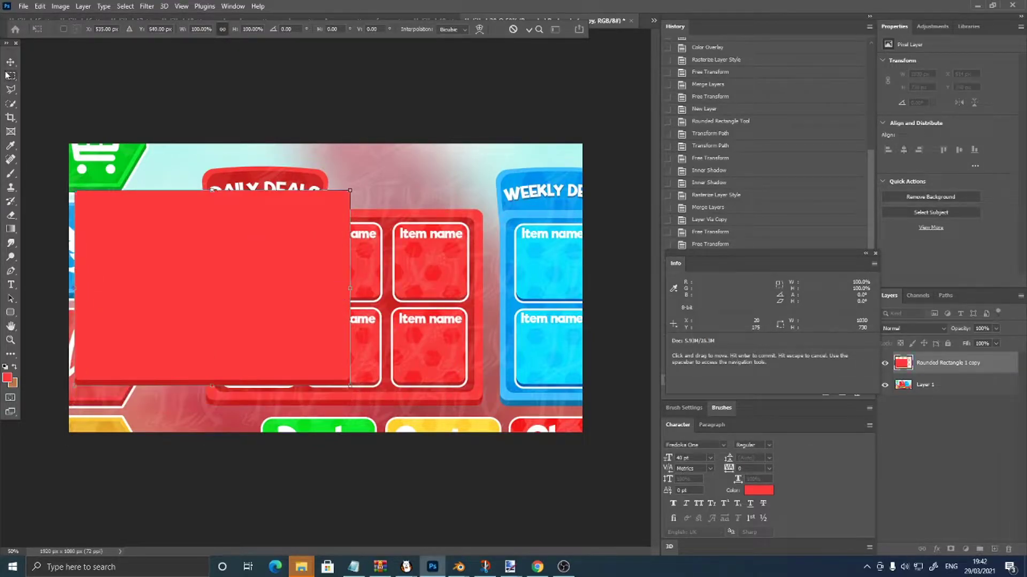
{"action": "left_click", "coordinate": [8, 75]}
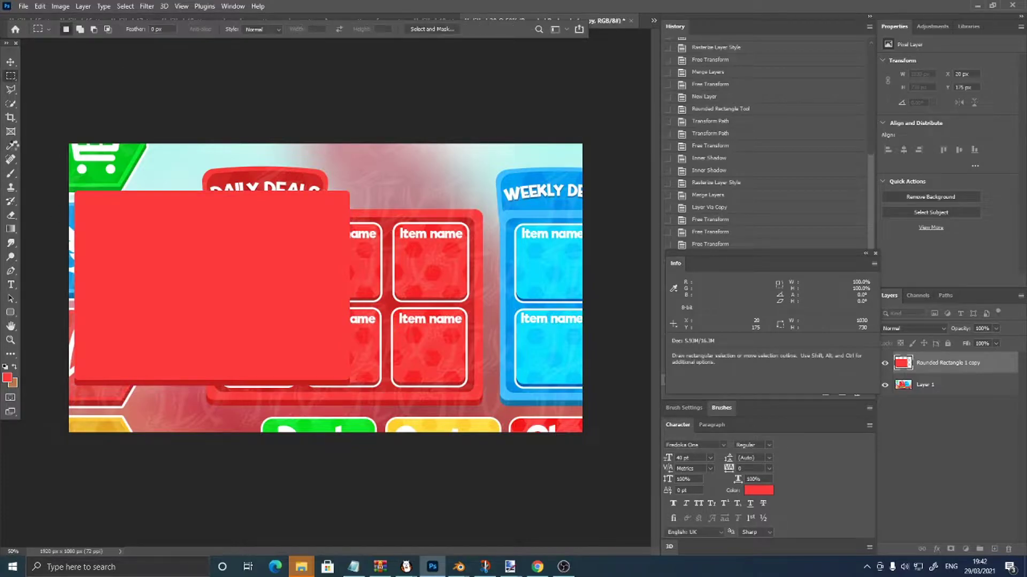
- Sample the dark red background between the item boxes and add a new layer clipped to the merged panel
{"action": "left_click", "coordinate": [11, 145]}
{"action": "left_click", "coordinate": [47, 147]}
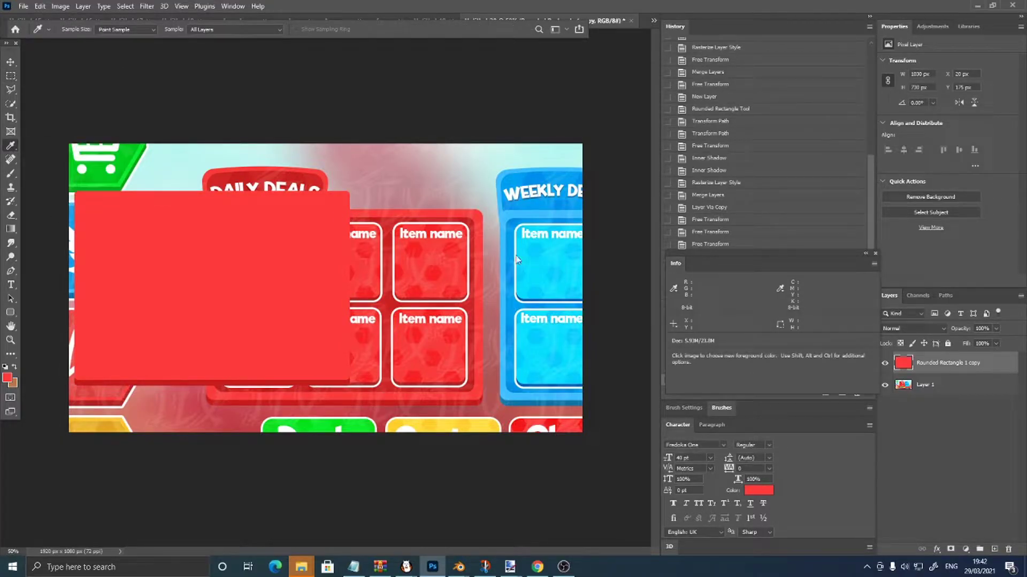
{"action": "left_click", "coordinate": [396, 301]}
{"action": "left_click", "coordinate": [993, 549]}
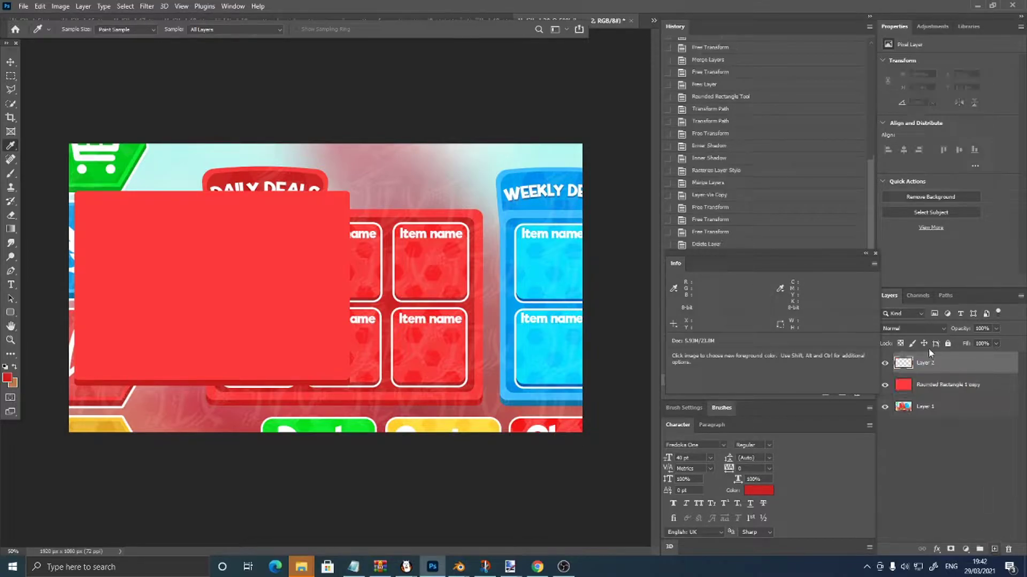
{"action": "left_click", "coordinate": [914, 374], "text": "alt"}
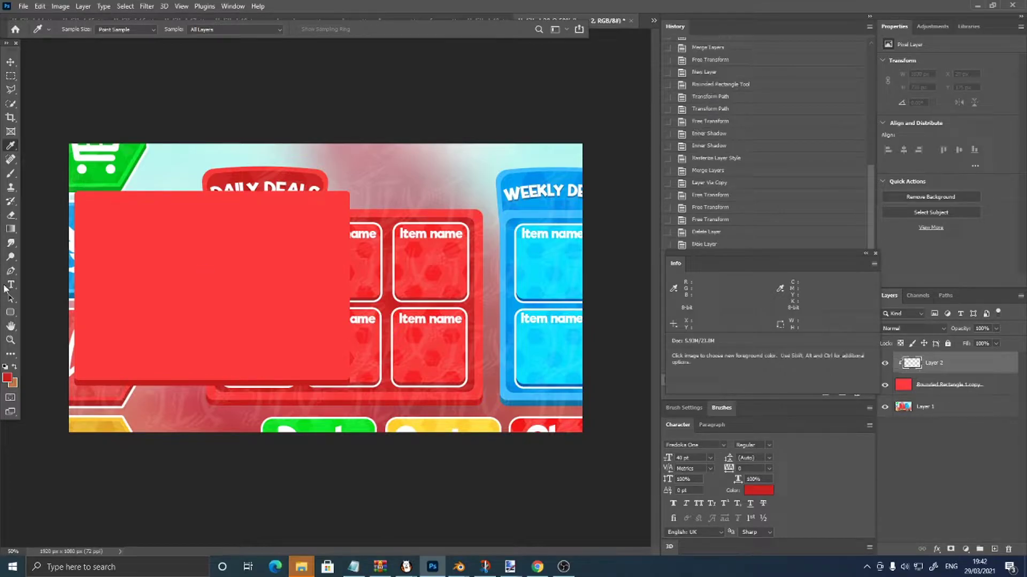
- Draw a dark red rounded rectangle about 986 × 662 px inside the panel as a clipped layer and rasterize it
{"action": "left_click", "coordinate": [10, 314]}
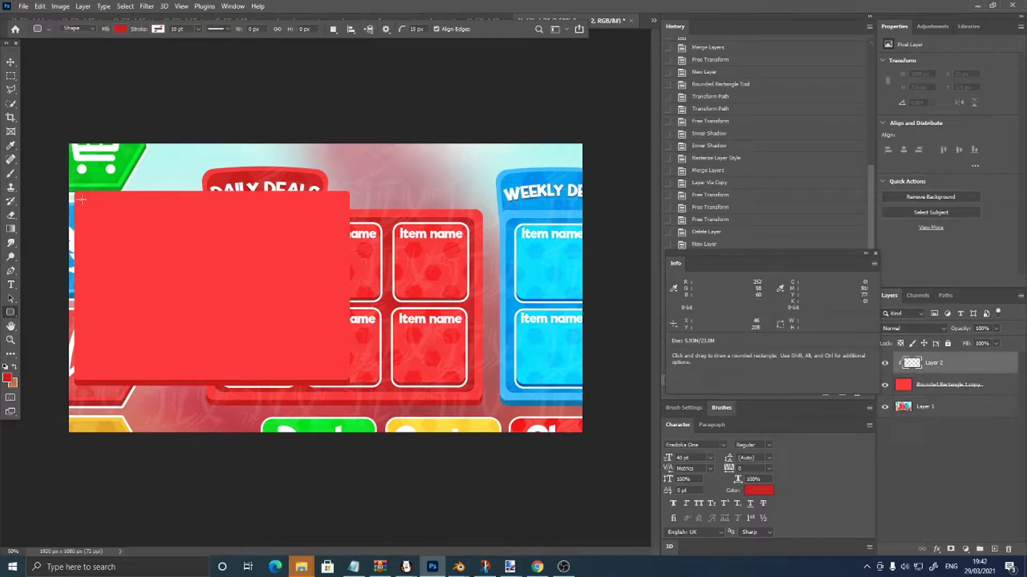
{"action": "left_click_drag", "start_coordinate": [80, 197], "coordinate": [343, 371]}
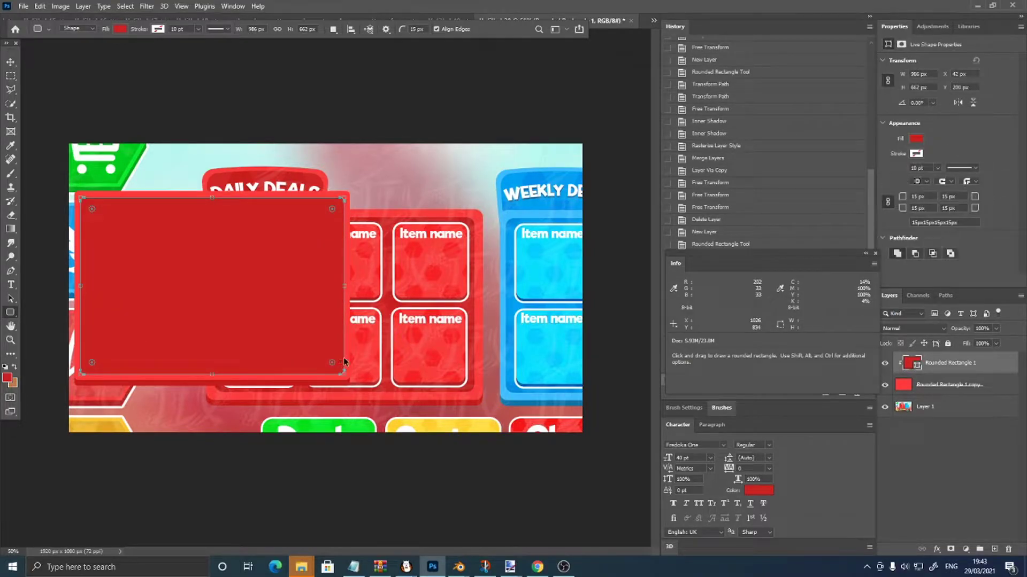
{"action": "key", "text": "ctrl+g"}
{"action": "key", "text": "ctrl+z"}
{"action": "key", "text": "ctrl+alt+g"}
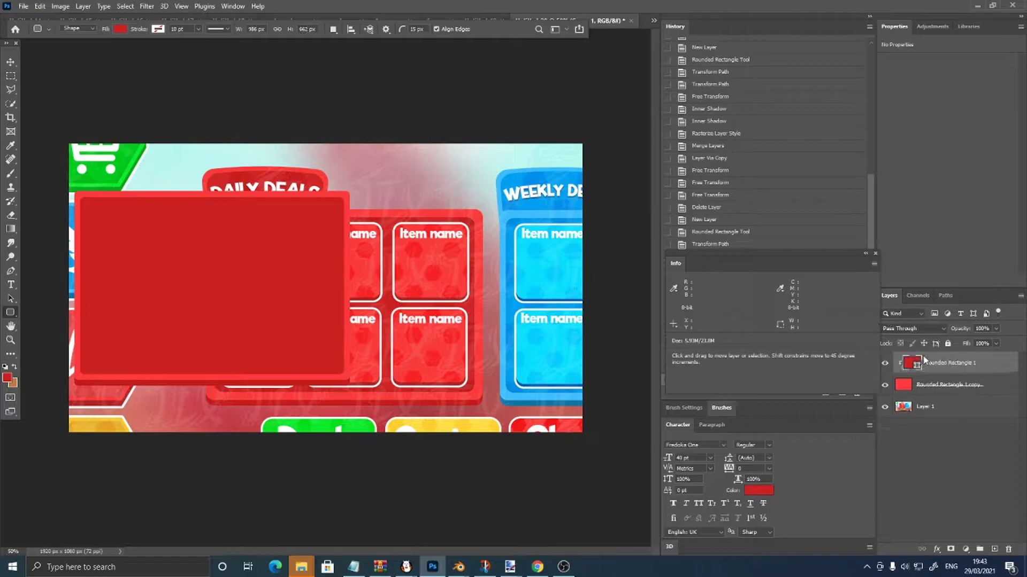
{"action": "right_click", "coordinate": [939, 365]}
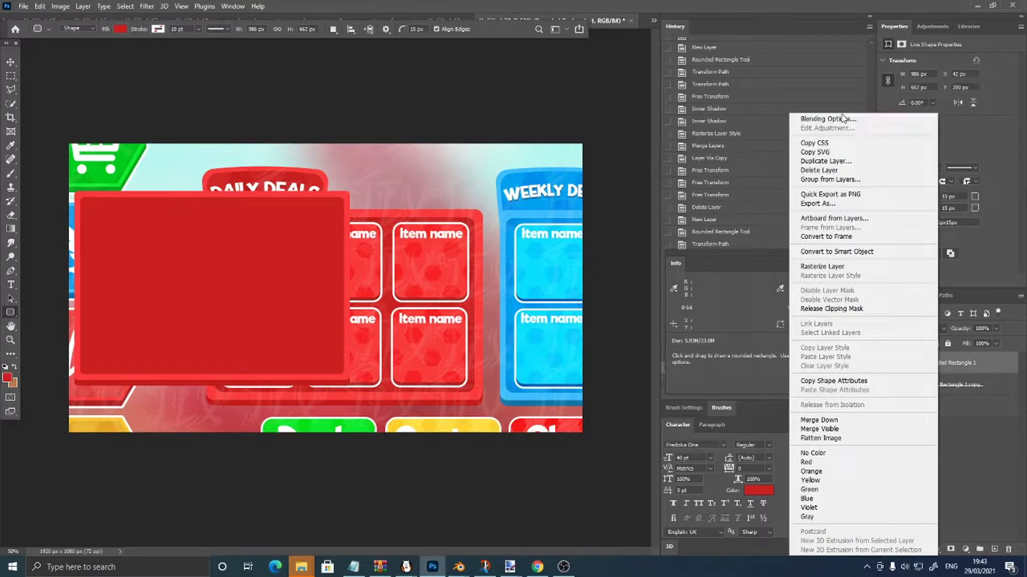
{"action": "left_click", "coordinate": [823, 266]}
{"action": "right_click", "coordinate": [987, 385]}
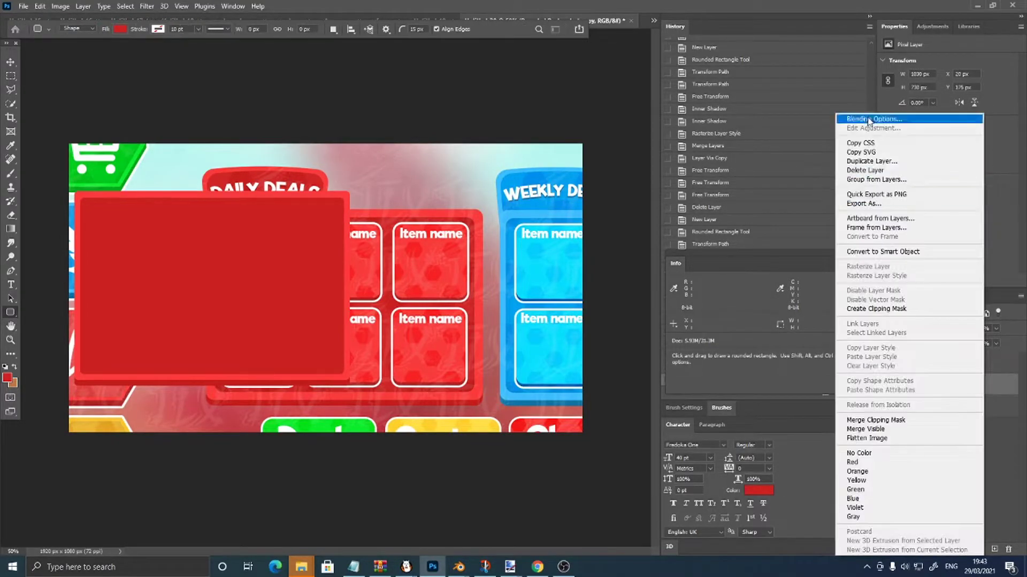
{"action": "left_click", "coordinate": [868, 118]}
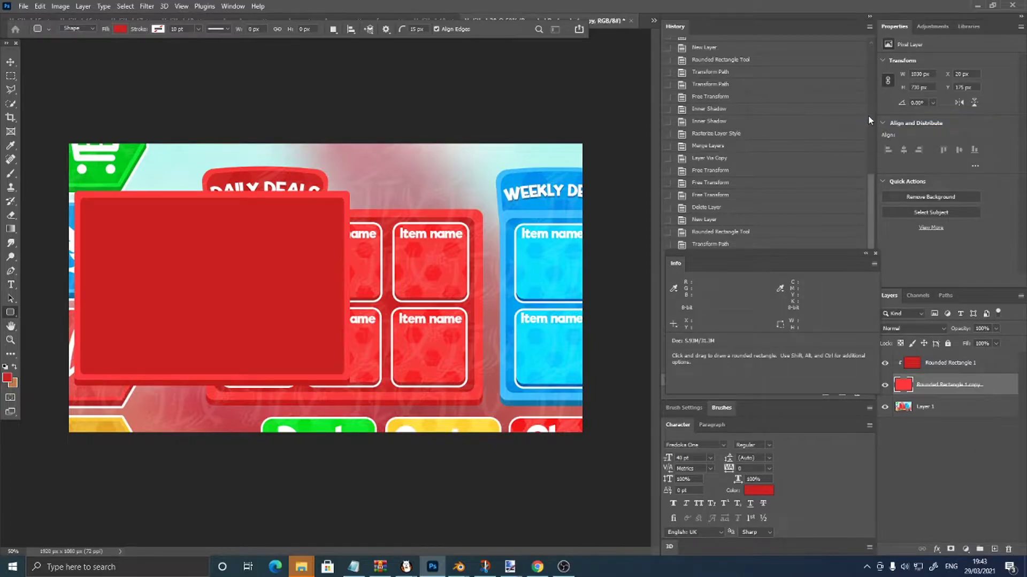
{"action": "scroll", "coordinate": [464, 310], "scroll_direction": "down", "scroll_amount": 5}
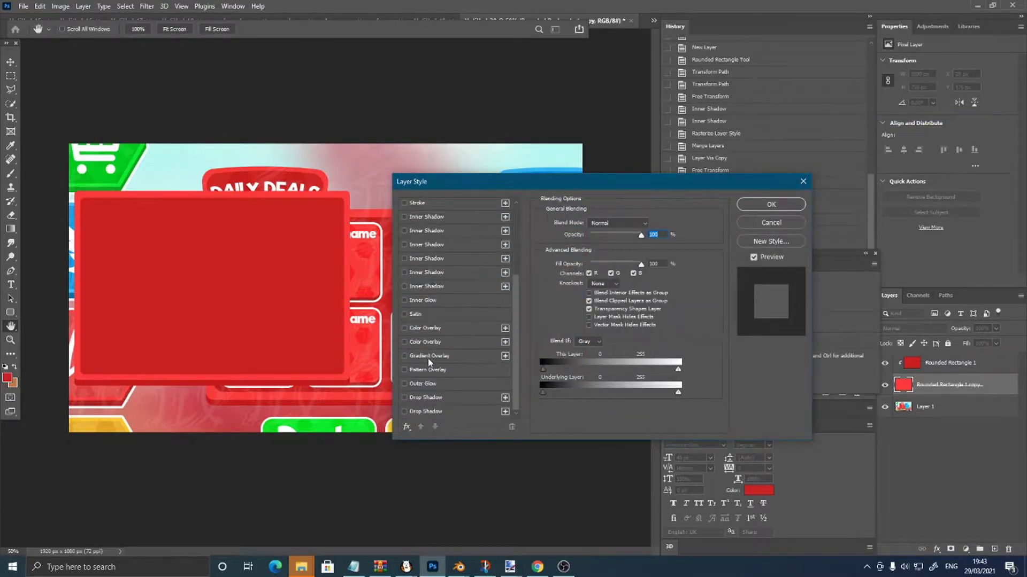
{"action": "scroll", "coordinate": [428, 359], "scroll_direction": "up", "scroll_amount": 3}
{"action": "left_click", "coordinate": [413, 301]}
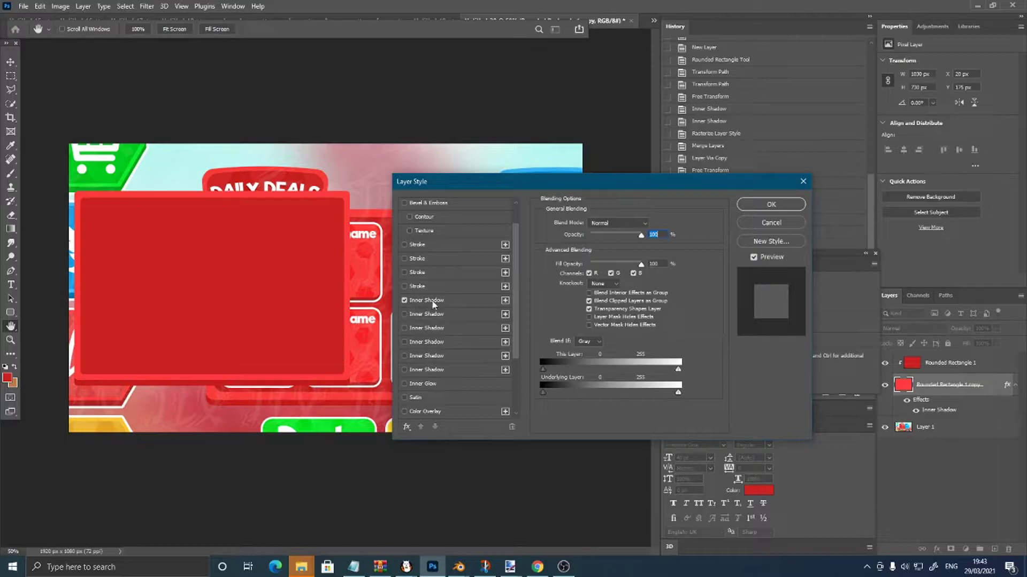
{"action": "left_click", "coordinate": [431, 302]}
{"action": "left_click", "coordinate": [771, 204]}
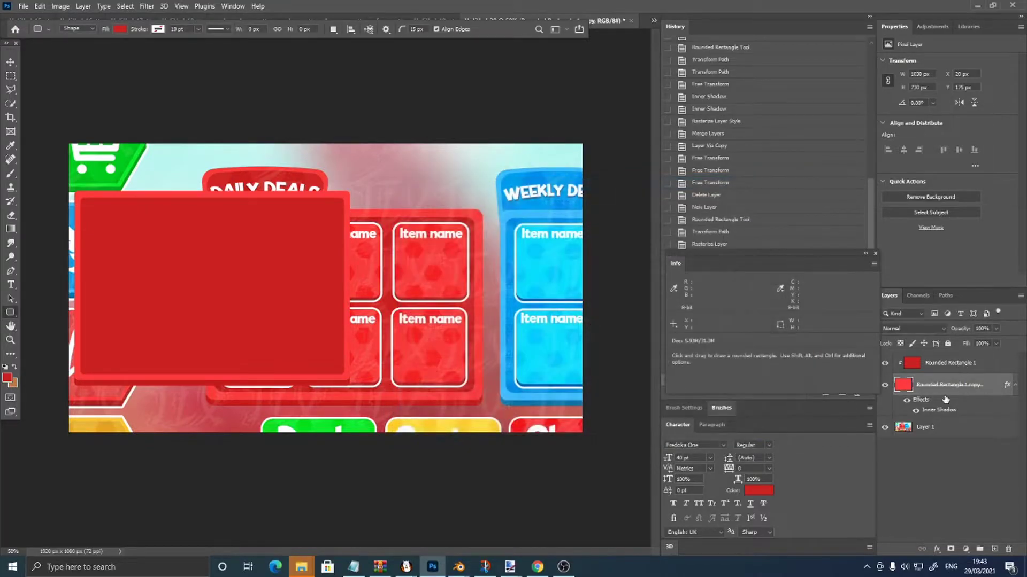
{"action": "right_click", "coordinate": [946, 400]}
{"action": "left_click", "coordinate": [929, 393]}
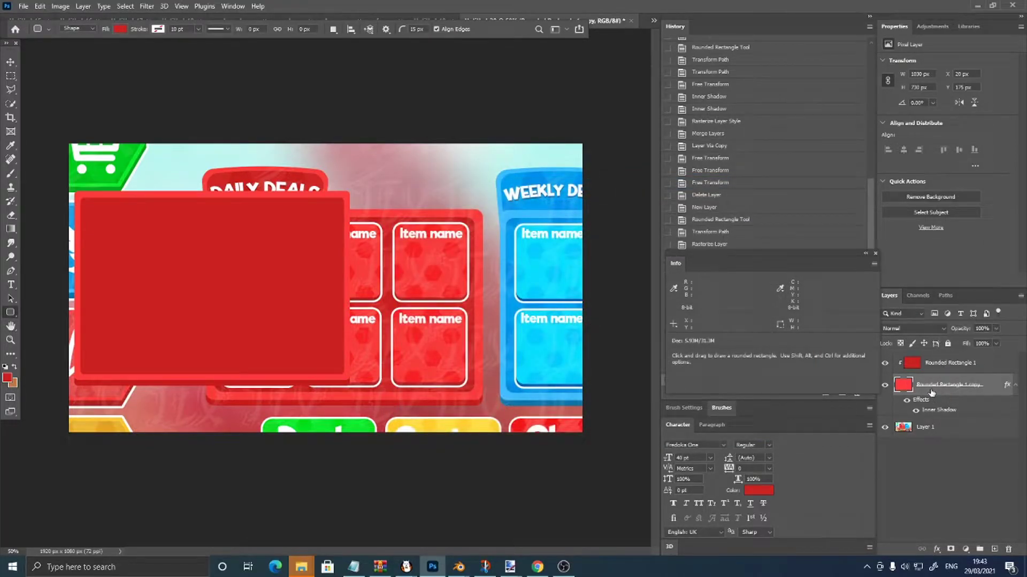
- Apply an Inner Shadow to the dark red inner rectangle layer and rasterize its layer style
{"action": "right_click", "coordinate": [942, 364]}
{"action": "left_click", "coordinate": [892, 123]}
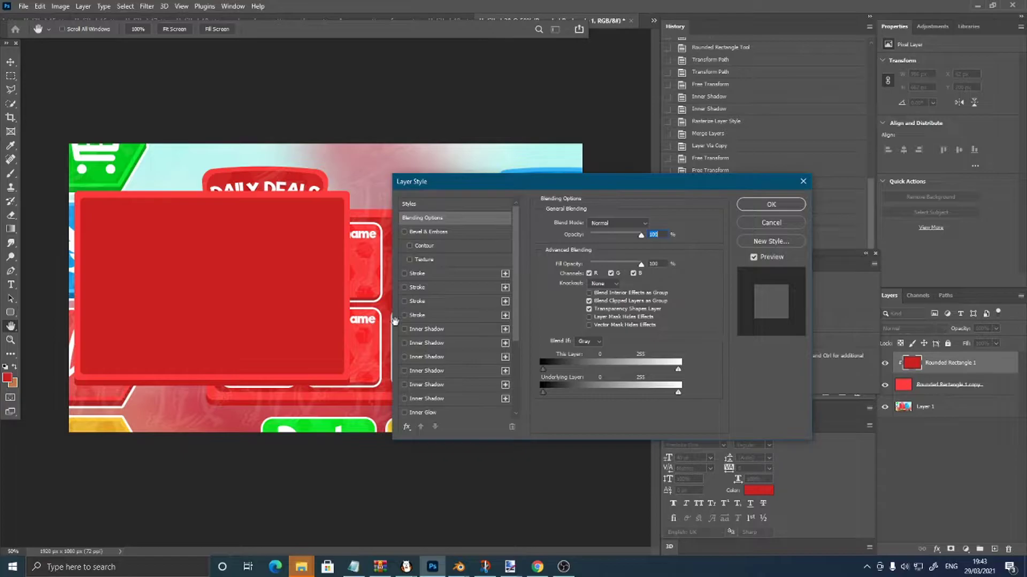
{"action": "left_click", "coordinate": [404, 330]}
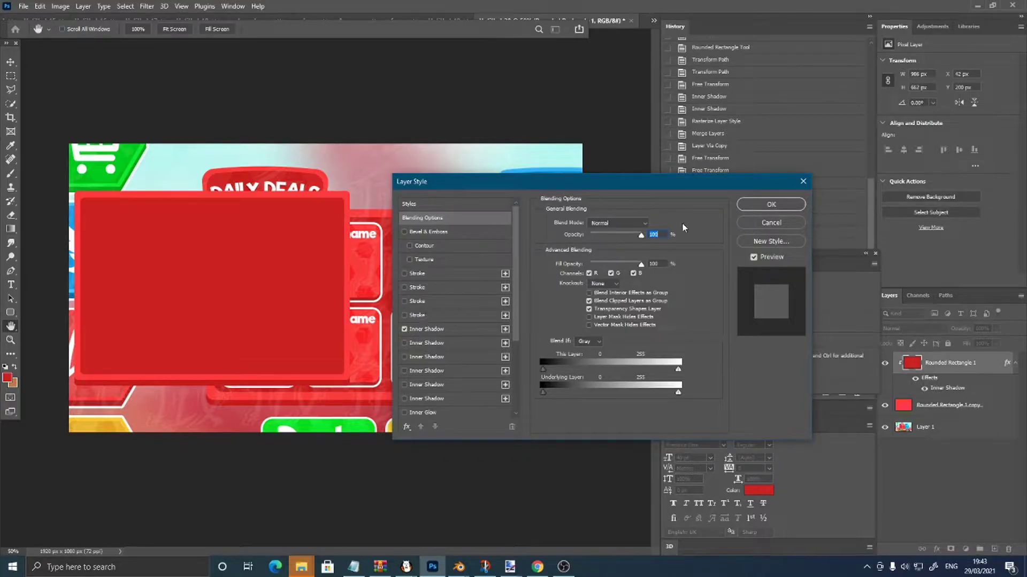
{"action": "left_click", "coordinate": [763, 207]}
{"action": "right_click", "coordinate": [925, 363]}
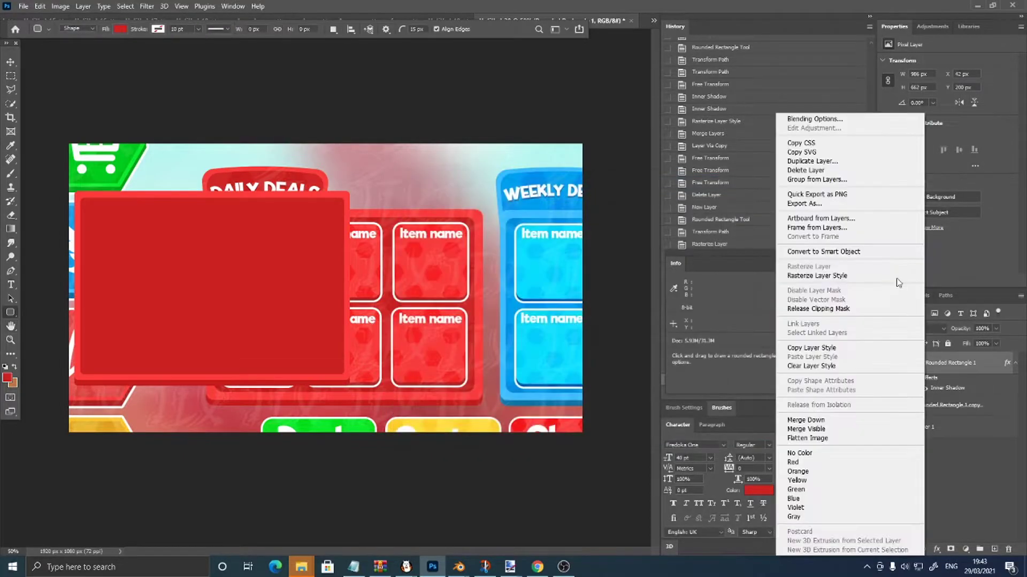
{"action": "left_click", "coordinate": [826, 276]}
- Shrink the dark red inner rectangle to about 959 × 644 px at X 55 px, Y 208 px, leaving an even border
{"action": "key", "text": "ctrl+t"}
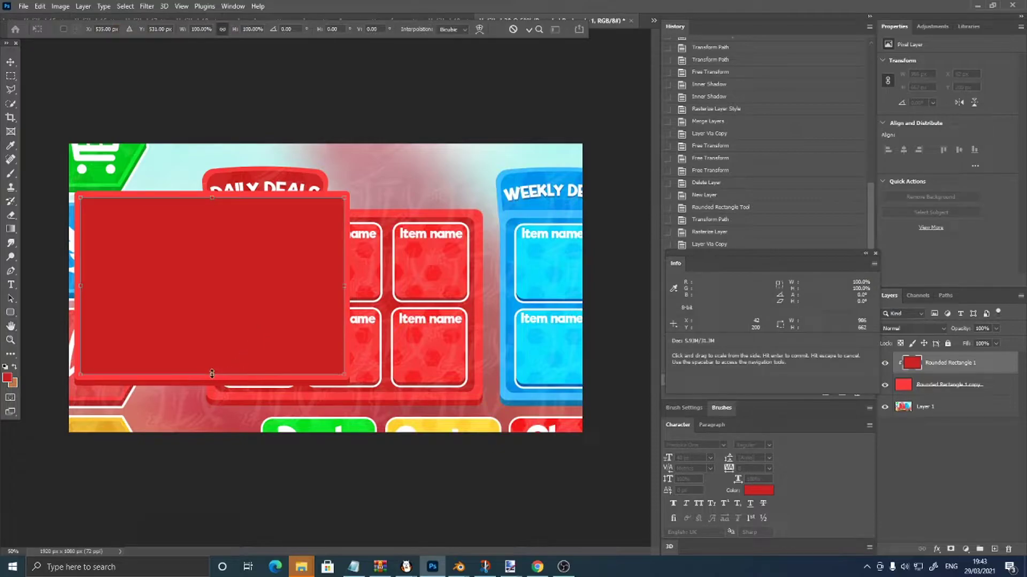
{"action": "mouse_move", "coordinate": [212, 373]}
{"action": "left_mouse_down"}
{"action": "mouse_move", "coordinate": [214, 345]}
{"action": "mouse_move", "coordinate": [212, 370]}
{"action": "left_mouse_up"}
{"action": "left_click_drag", "start_coordinate": [225, 318], "coordinate": [225, 317]}
{"action": "left_click_drag", "start_coordinate": [212, 202], "coordinate": [214, 200]}
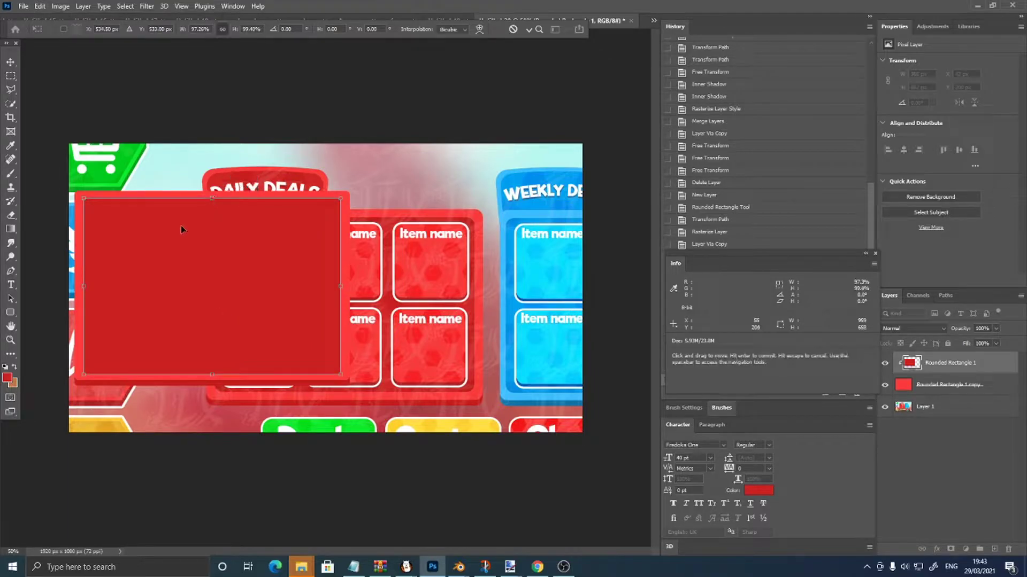
{"action": "left_click_drag", "start_coordinate": [226, 367], "coordinate": [226, 364]}
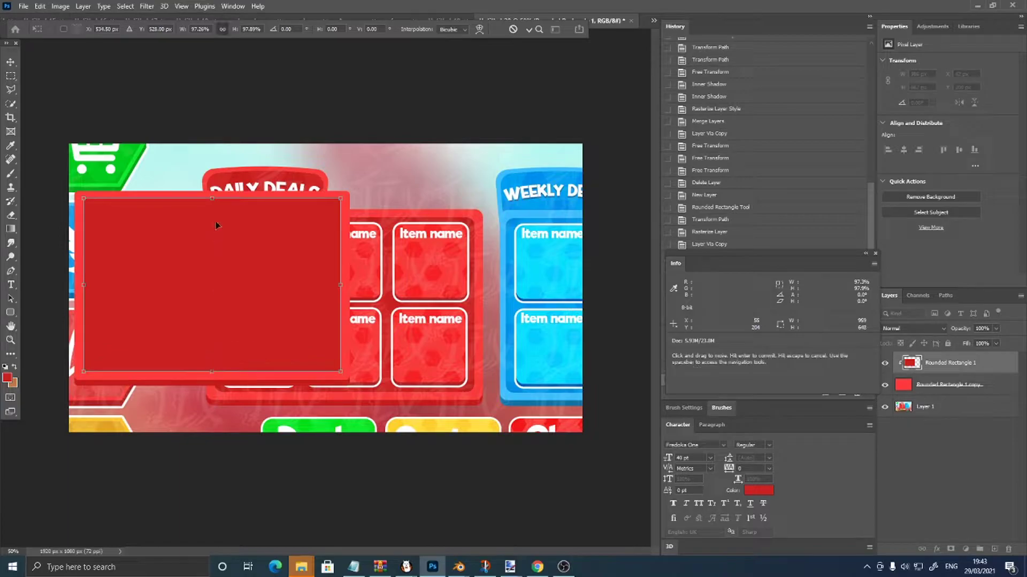
{"action": "left_click_drag", "start_coordinate": [211, 200], "coordinate": [211, 201]}
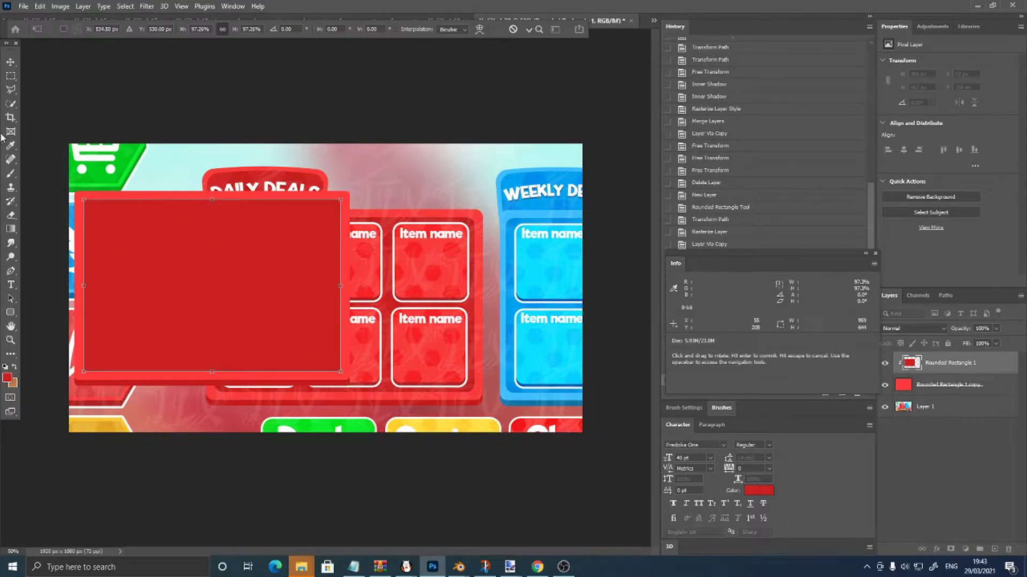
{"action": "key", "text": "Return"}
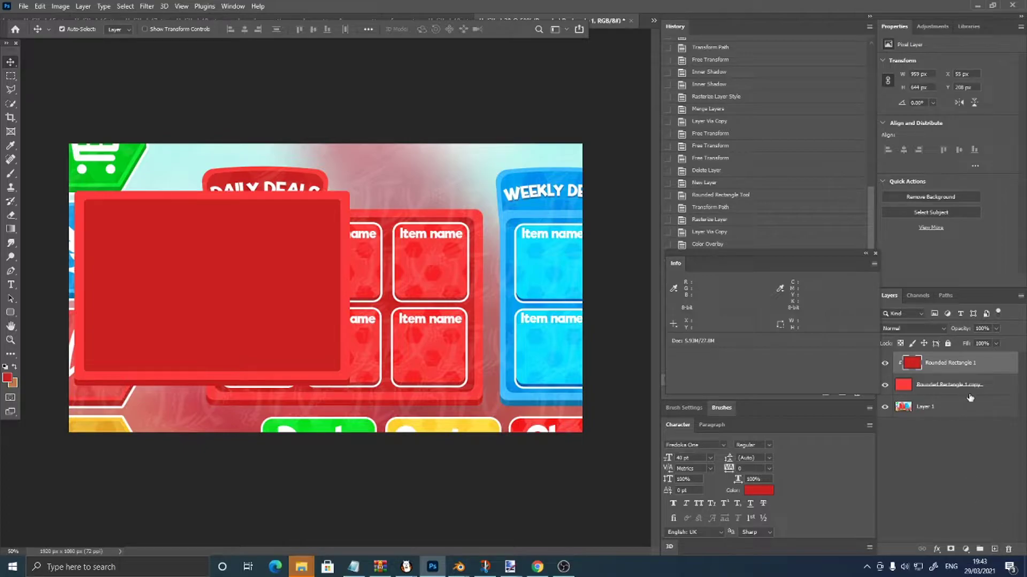
- Add a new layer above the inner rectangle and sample the bright red of the reference's upper-right item box
{"action": "left_click", "coordinate": [993, 551]}
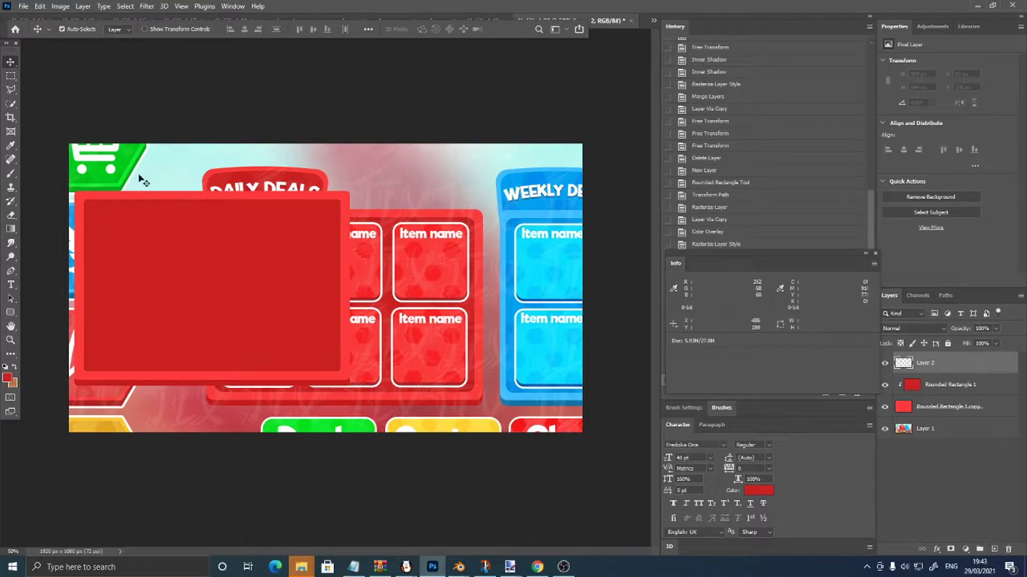
{"action": "left_click", "coordinate": [14, 145]}
{"action": "left_click", "coordinate": [16, 145]}
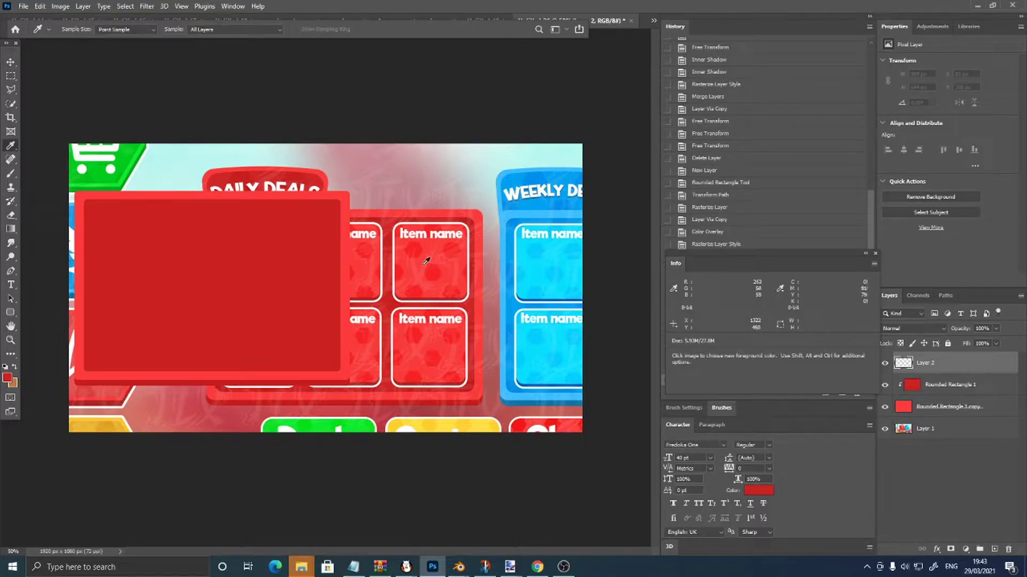
{"action": "left_click", "coordinate": [426, 260]}
- Draw a bright red rounded rectangle about 258 × 270 px over the reference's upper-right item box
{"action": "left_click", "coordinate": [10, 312]}
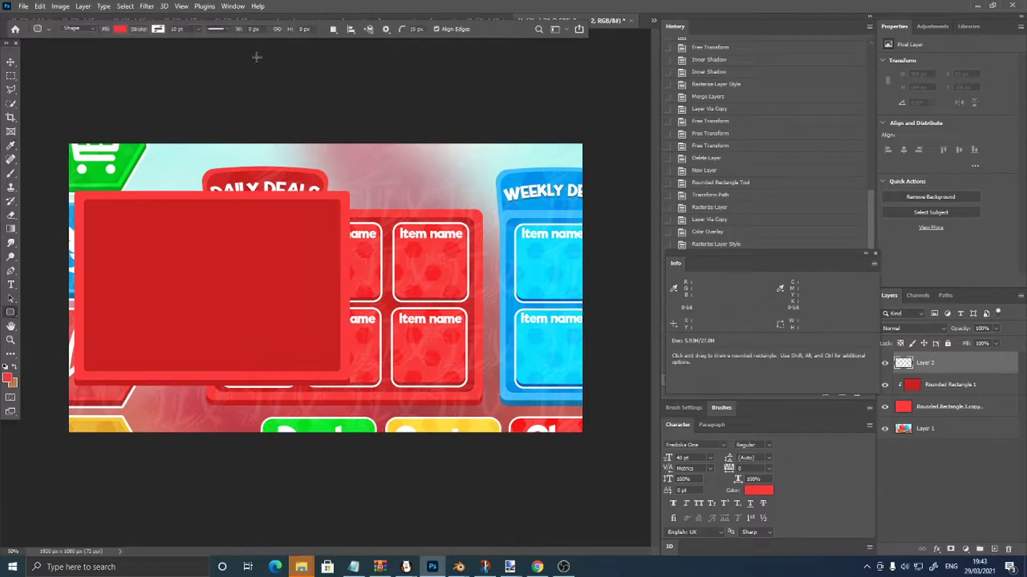
{"action": "left_click_drag", "start_coordinate": [406, 230], "coordinate": [465, 299]}
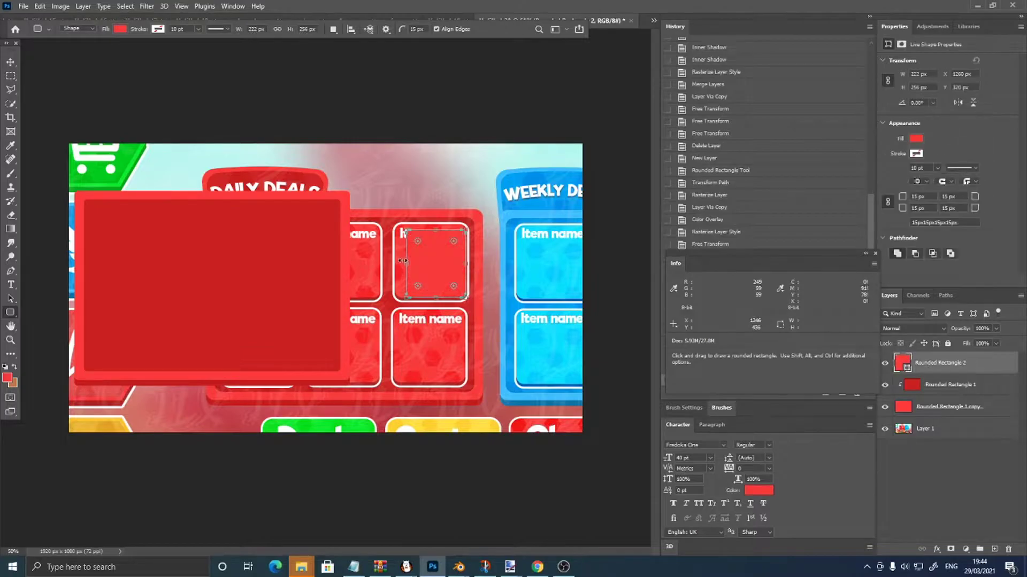
{"action": "left_click_drag", "start_coordinate": [406, 263], "coordinate": [396, 263]}
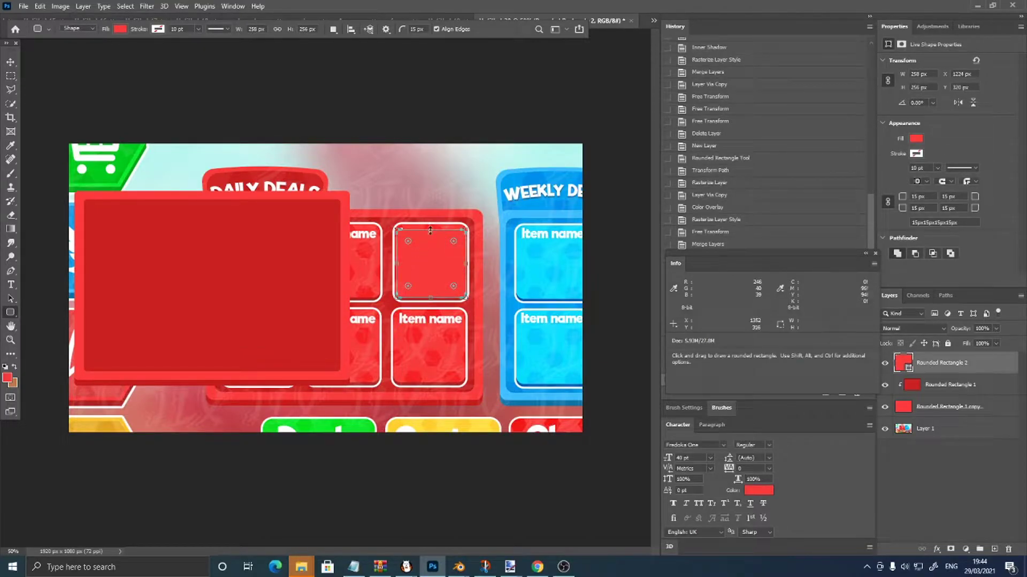
{"action": "left_click_drag", "start_coordinate": [431, 229], "coordinate": [434, 225]}
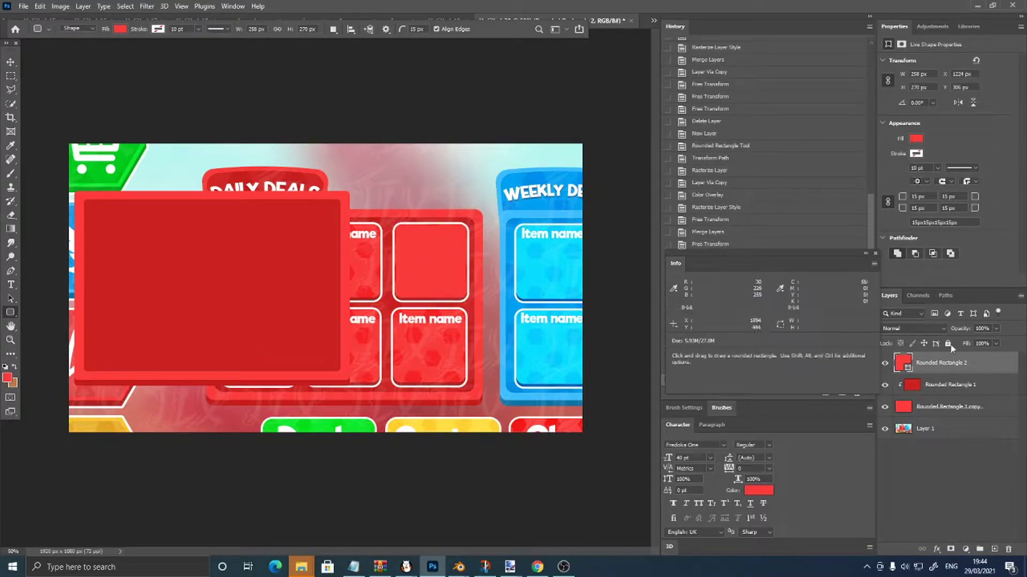
{"action": "left_click", "coordinate": [925, 344]}
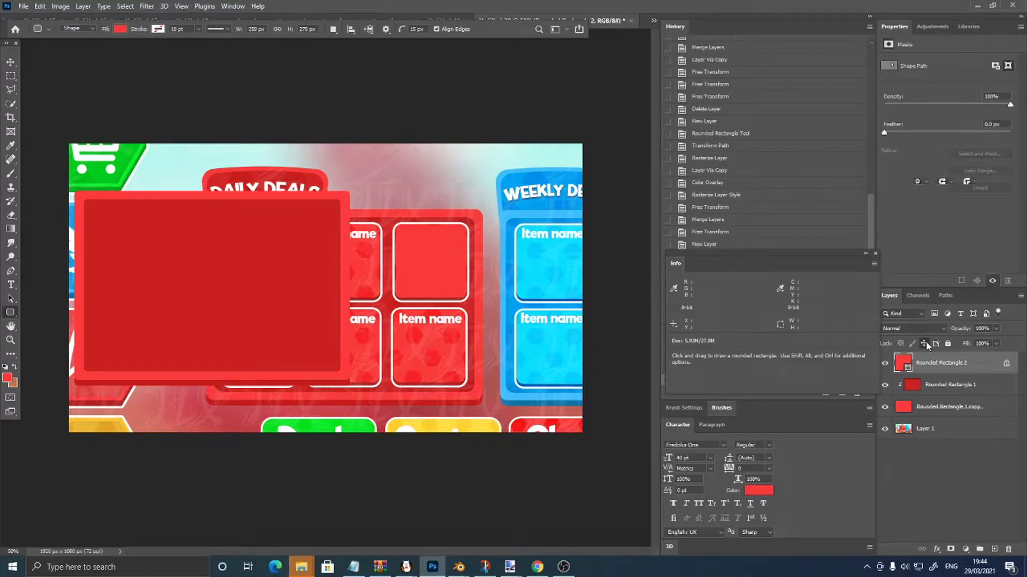
{"action": "left_click", "coordinate": [924, 343]}
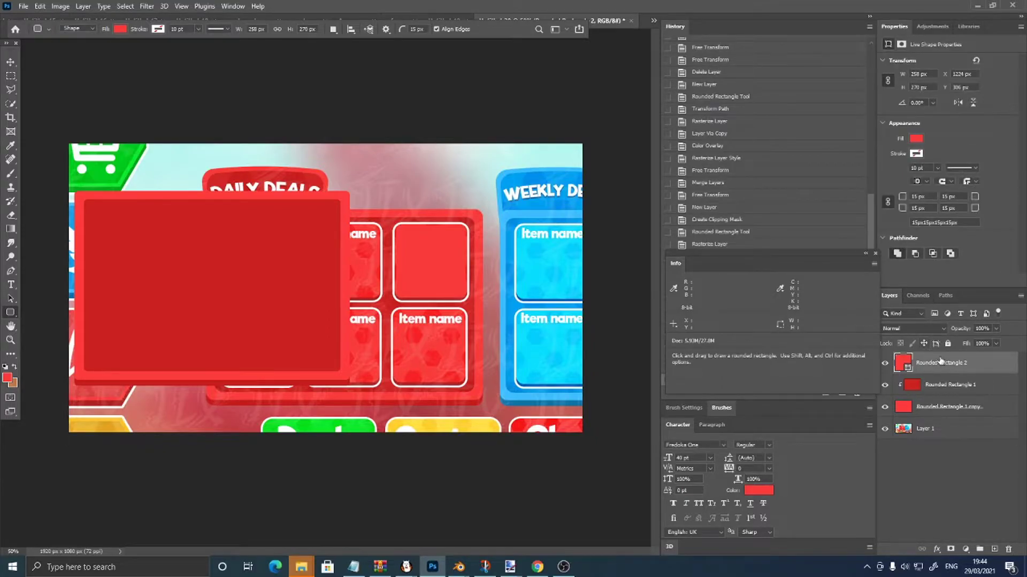
- Rasterize the item box and try moving it into the panel's upper-left corner, then undo the move
{"action": "right_click", "coordinate": [941, 363]}
{"action": "left_click", "coordinate": [877, 267]}
{"action": "key", "text": "ctrl+t"}
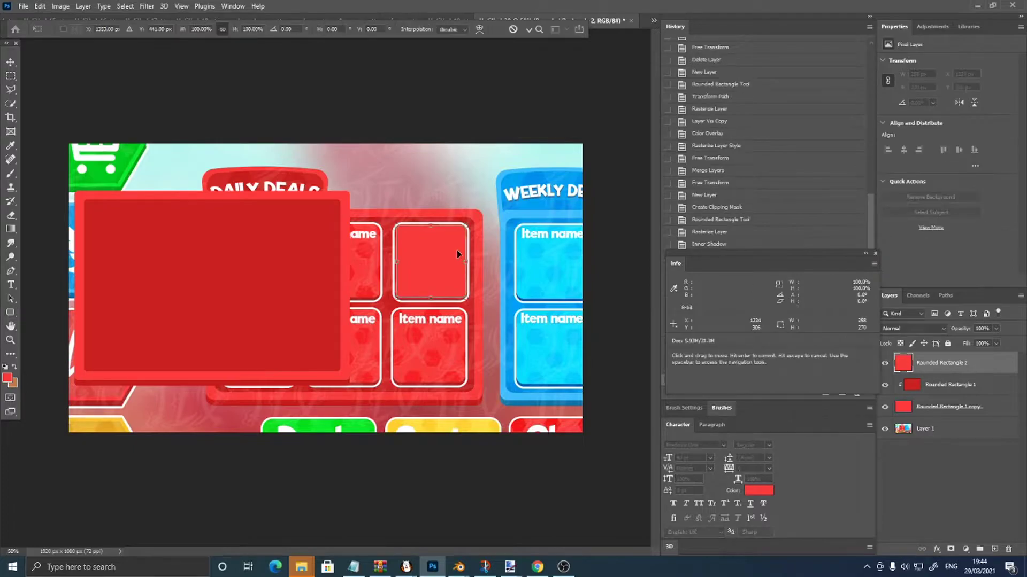
{"action": "left_click_drag", "start_coordinate": [457, 250], "coordinate": [149, 235]}
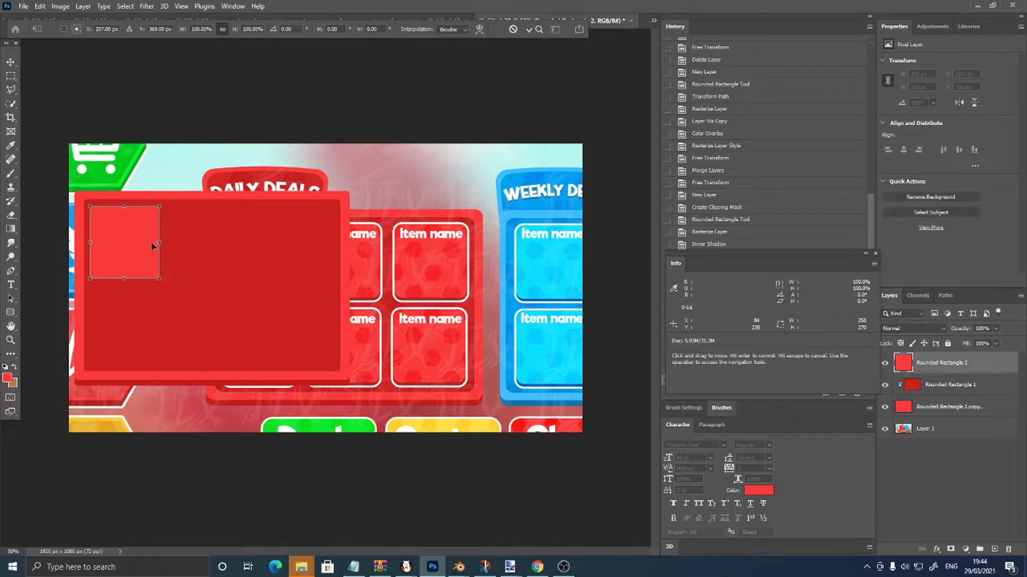
{"action": "left_click", "coordinate": [10, 65]}
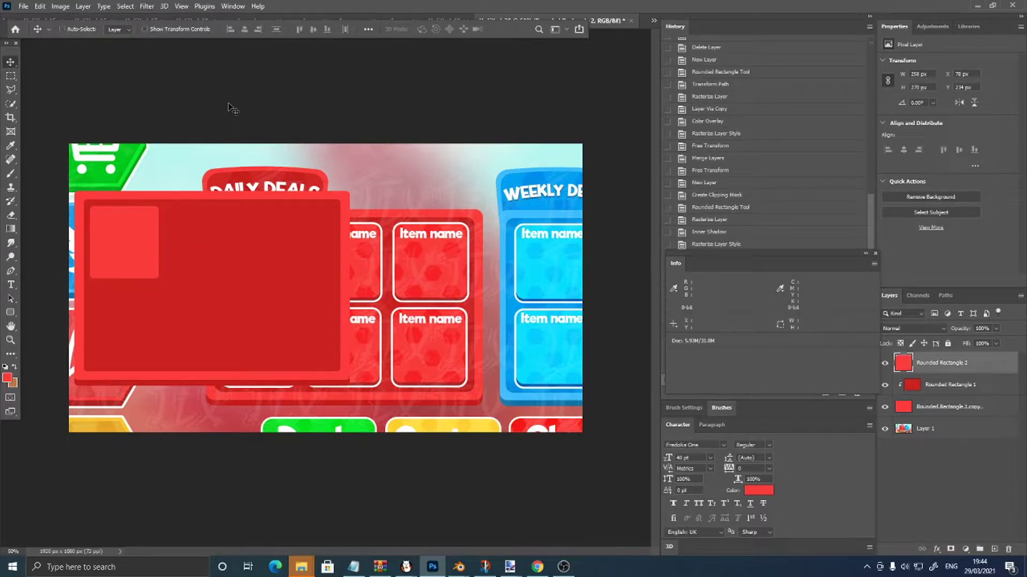
{"action": "key", "text": "ctrl+z"}
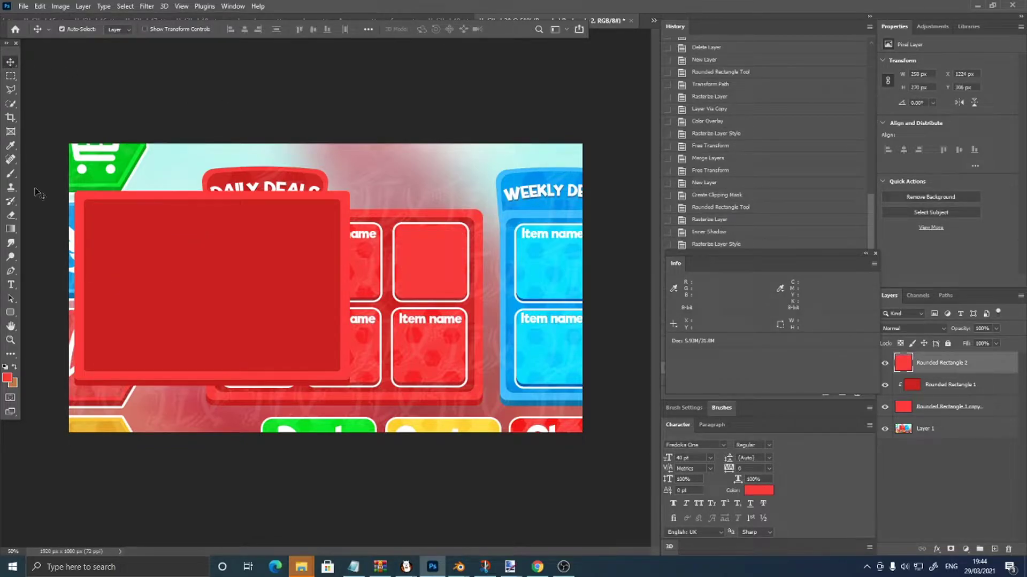
- Draw a 20 px radius rounded rectangle about 258 × 268 px over the reference's upper-right item box and delete the previous box layer
{"action": "left_click", "coordinate": [11, 313]}
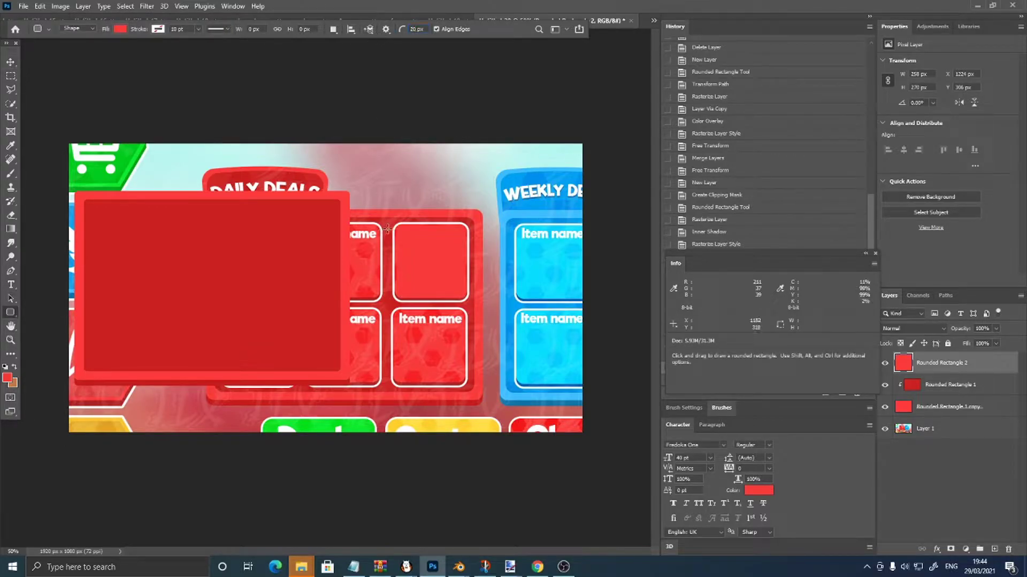
{"action": "left_click_drag", "start_coordinate": [395, 227], "coordinate": [465, 297]}
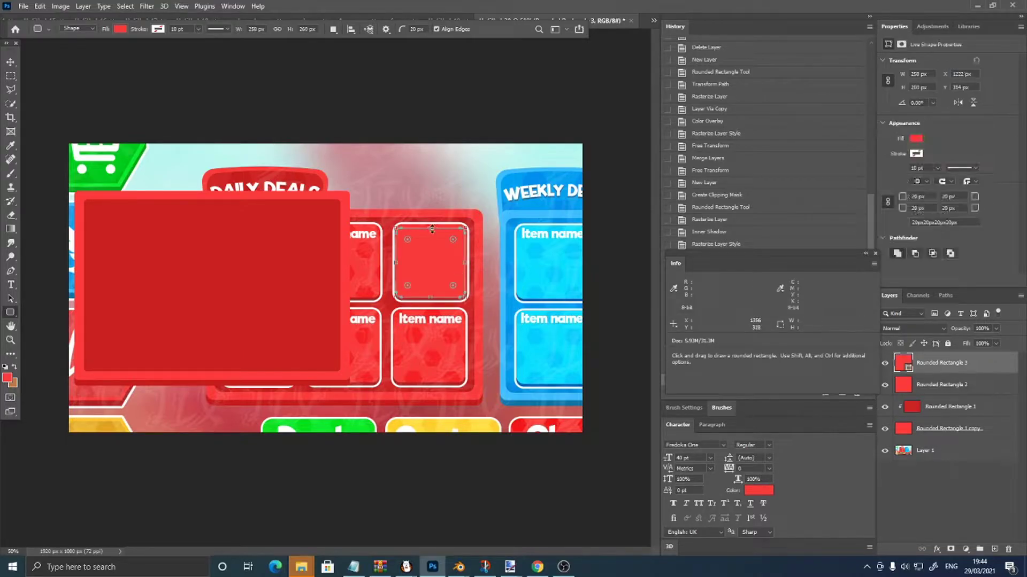
{"action": "left_click_drag", "start_coordinate": [431, 228], "coordinate": [431, 226]}
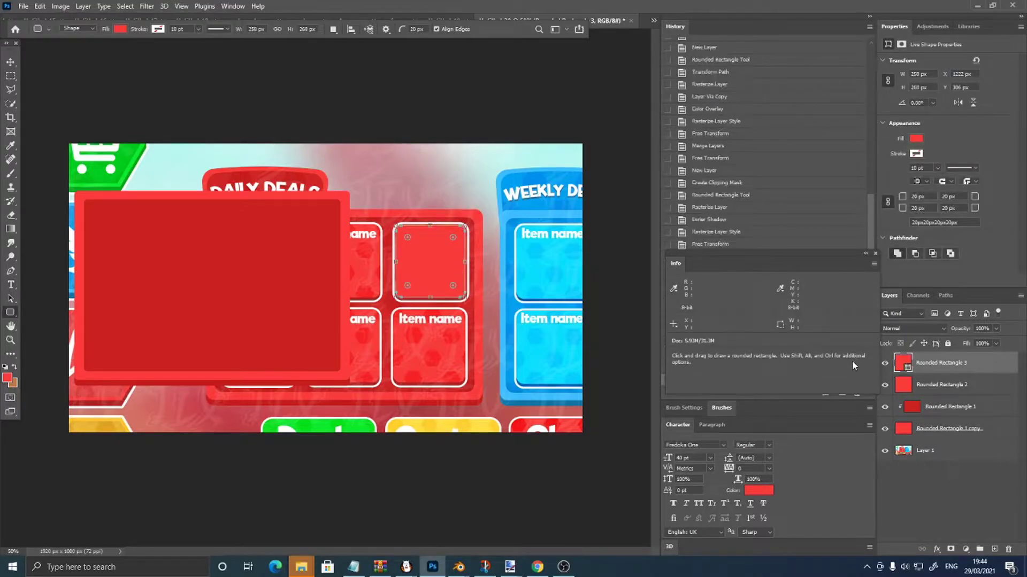
{"action": "left_click", "coordinate": [939, 383]}
{"action": "right_click", "coordinate": [938, 383]}
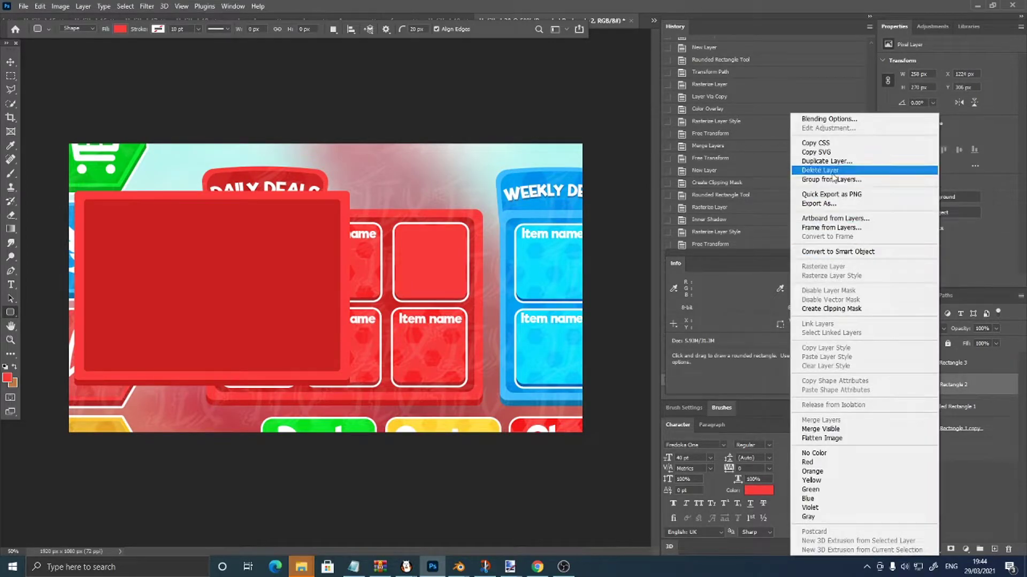
{"action": "left_click", "coordinate": [848, 171]}
- Rasterize the new item box layer with the 20 px corners
{"action": "left_click", "coordinate": [923, 360]}
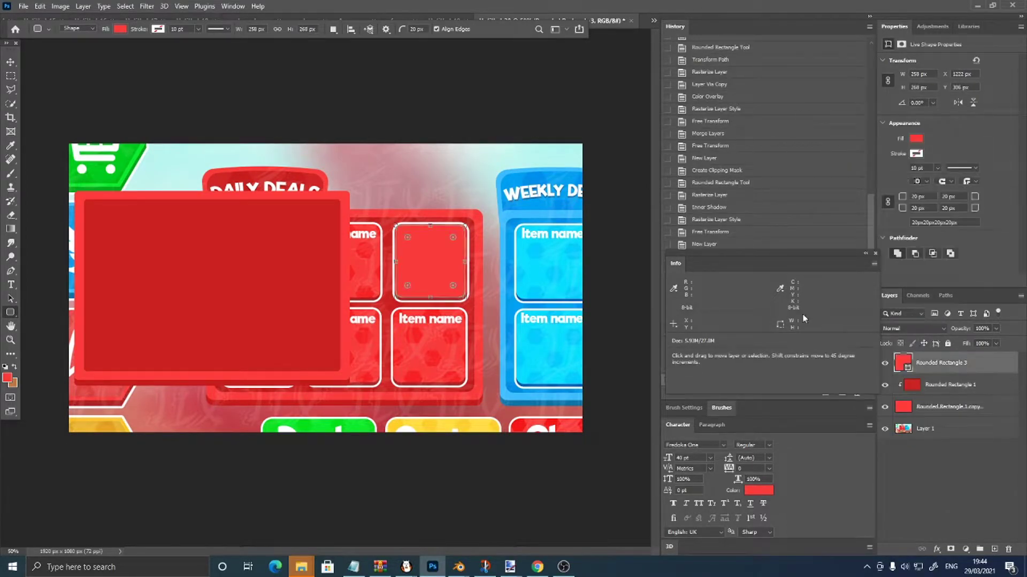
{"action": "key", "text": "ctrl+t"}
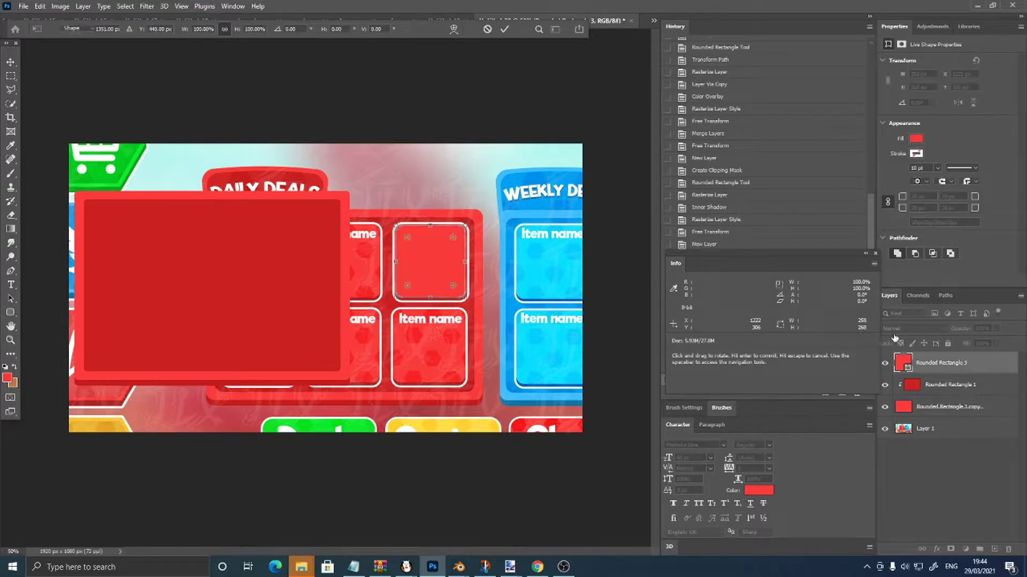
{"action": "key", "text": "Return"}
{"action": "right_click", "coordinate": [929, 360]}
{"action": "left_click", "coordinate": [875, 268]}
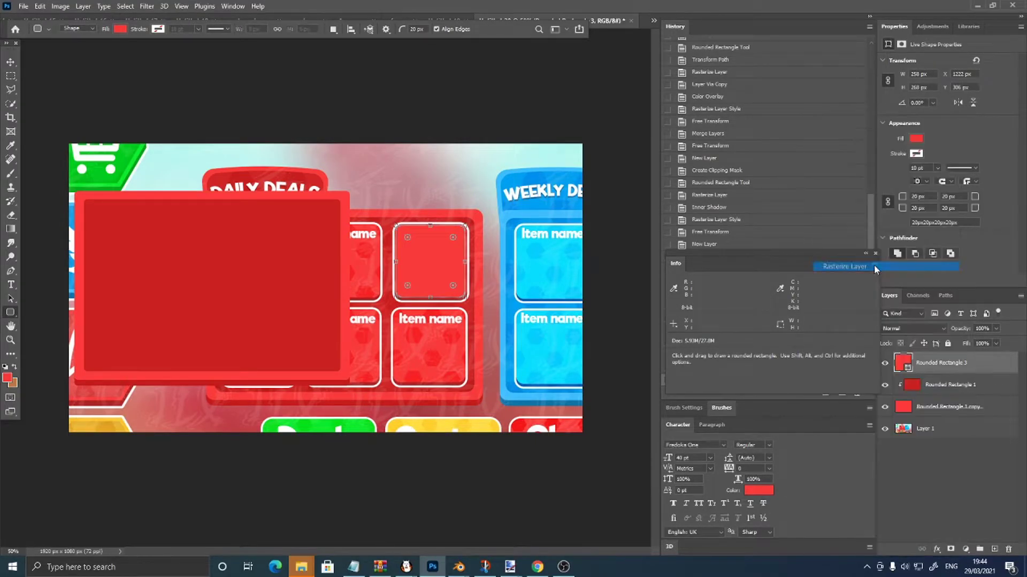
- Move the item box into the panel's upper-left corner at about X 74 px, Y 224 px
{"action": "key", "text": "ctrl+t"}
{"action": "left_click_drag", "start_coordinate": [445, 271], "coordinate": [137, 253]}
{"action": "key", "text": "Up"}
{"action": "key", "text": "Up"}
{"action": "key", "text": "Up"}
{"action": "key", "text": "Up"}
{"action": "key", "text": "Up"}
{"action": "key", "text": "Up"}
{"action": "key", "text": "Up"}
{"action": "key", "text": "Up"}
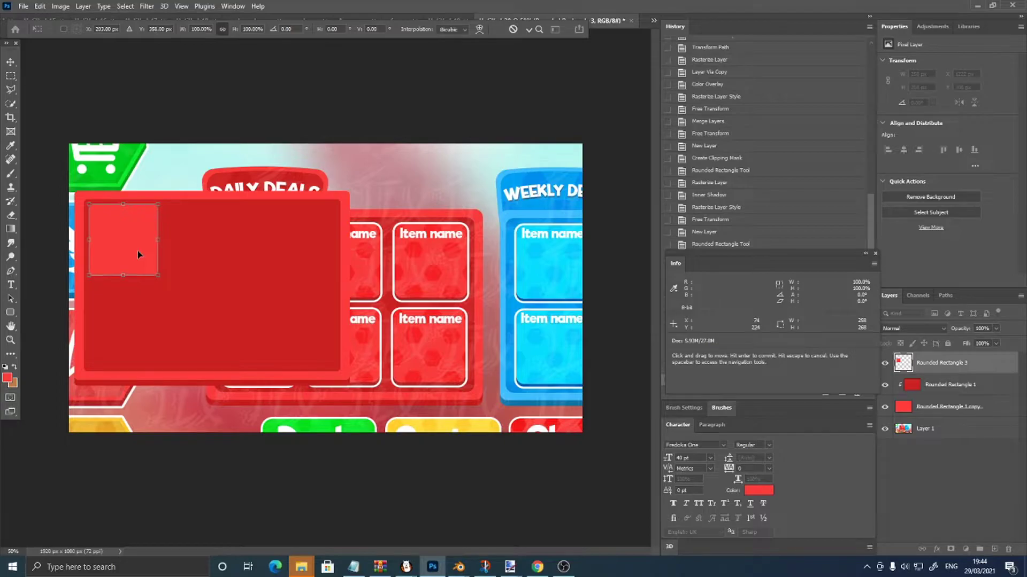
{"action": "left_click", "coordinate": [10, 76]}
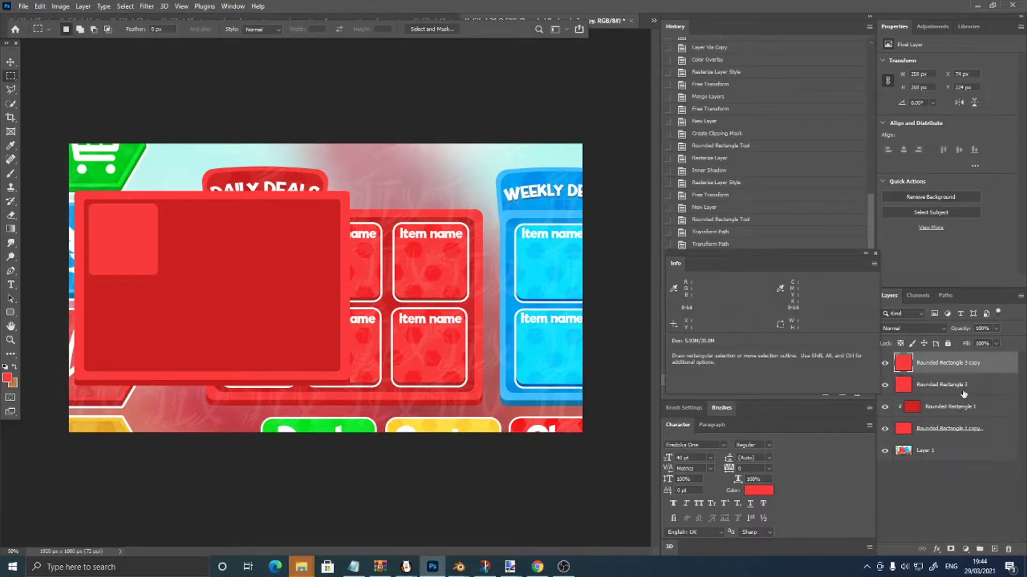
- Move the lower item box layer, Rounded Rectangle 3, down to Y 234 px beneath its copy
{"action": "left_click", "coordinate": [964, 393]}
{"action": "key", "text": "ctrl+t"}
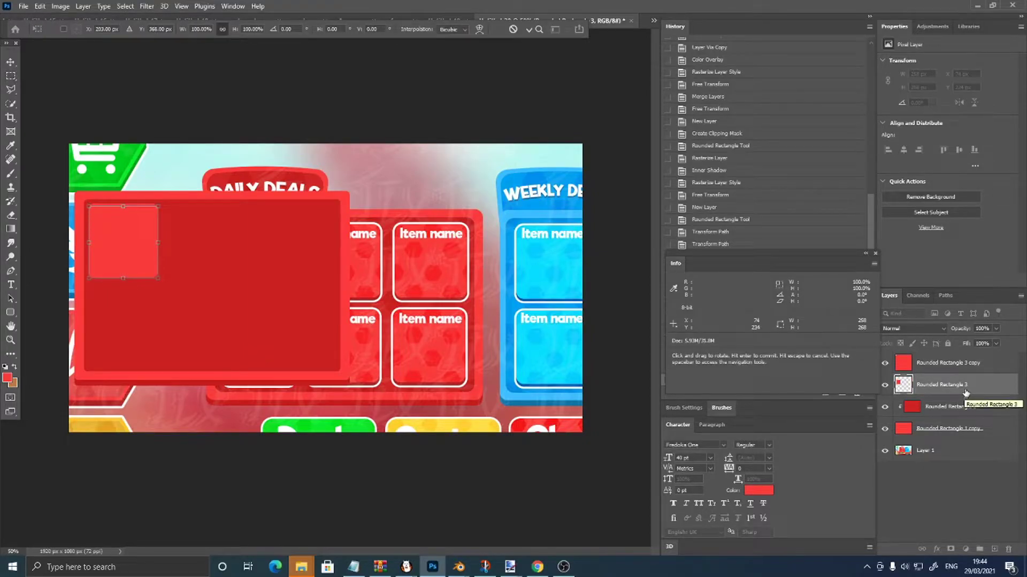
{"action": "key", "text": "Return"}
- Give the lower item box layer a dark red Color Overlay sampled from the reference item box, and merge it with the copy above
{"action": "right_click", "coordinate": [948, 390]}
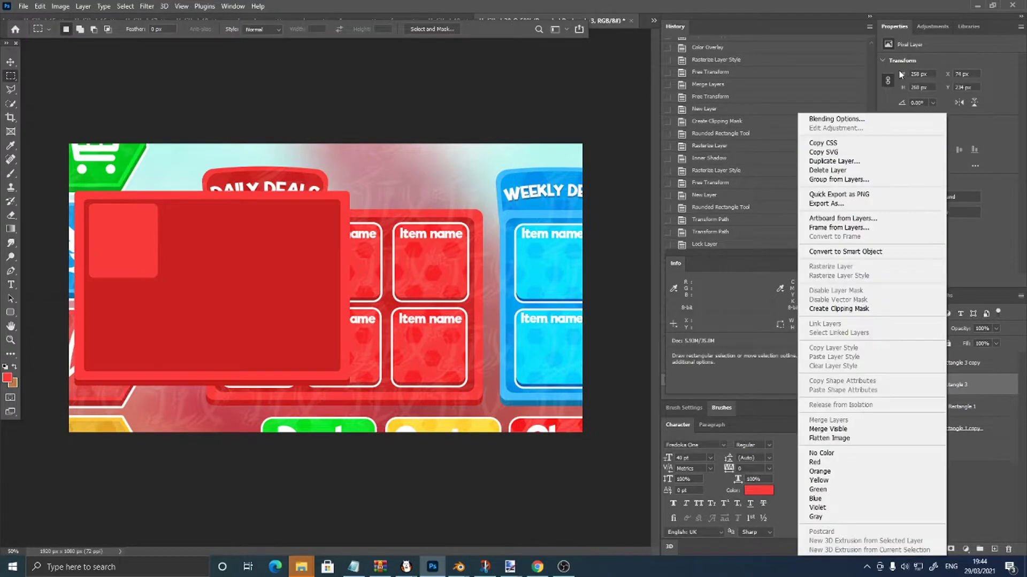
{"action": "left_click", "coordinate": [834, 119]}
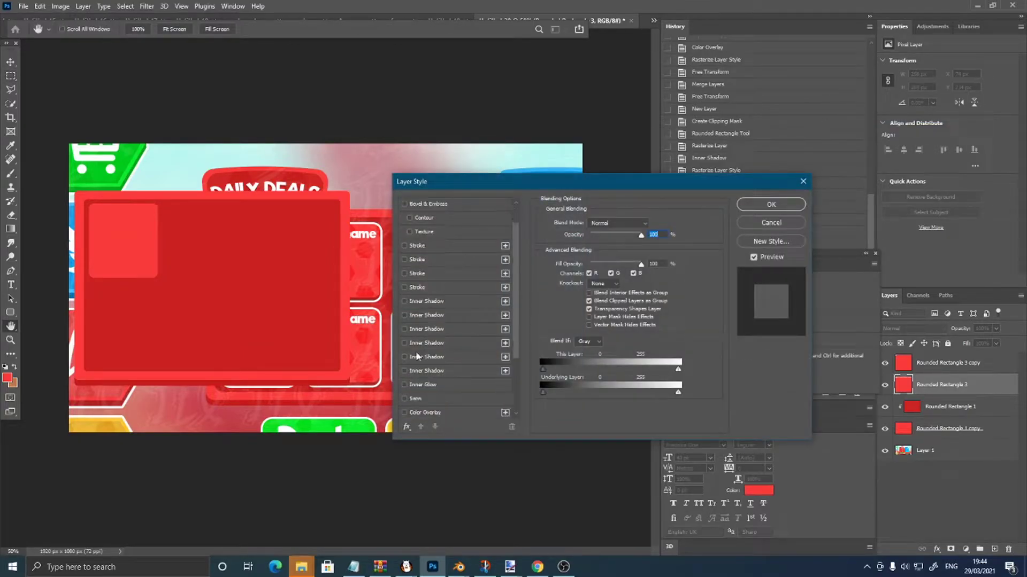
{"action": "left_click", "coordinate": [418, 412]}
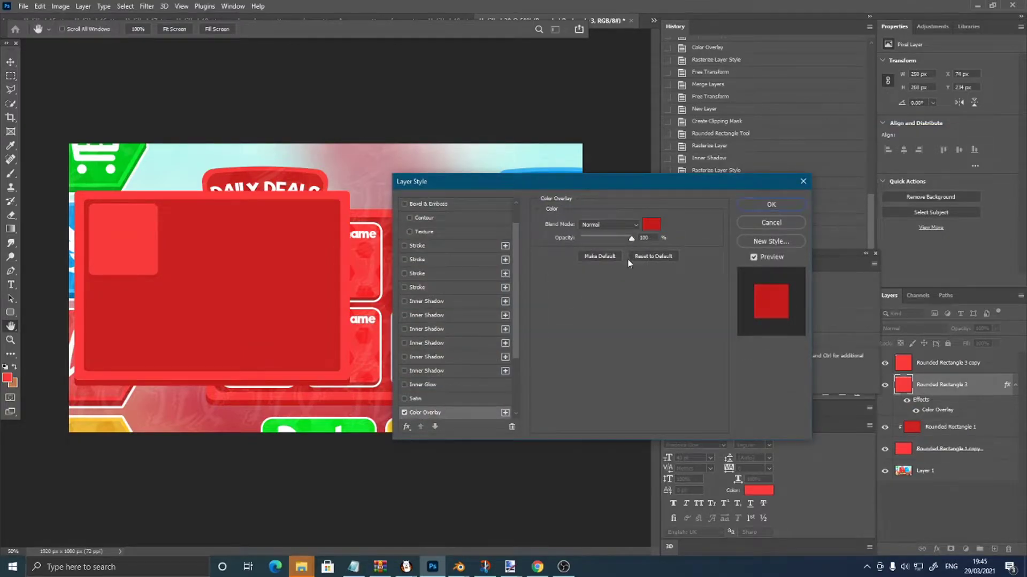
{"action": "left_click", "coordinate": [649, 224]}
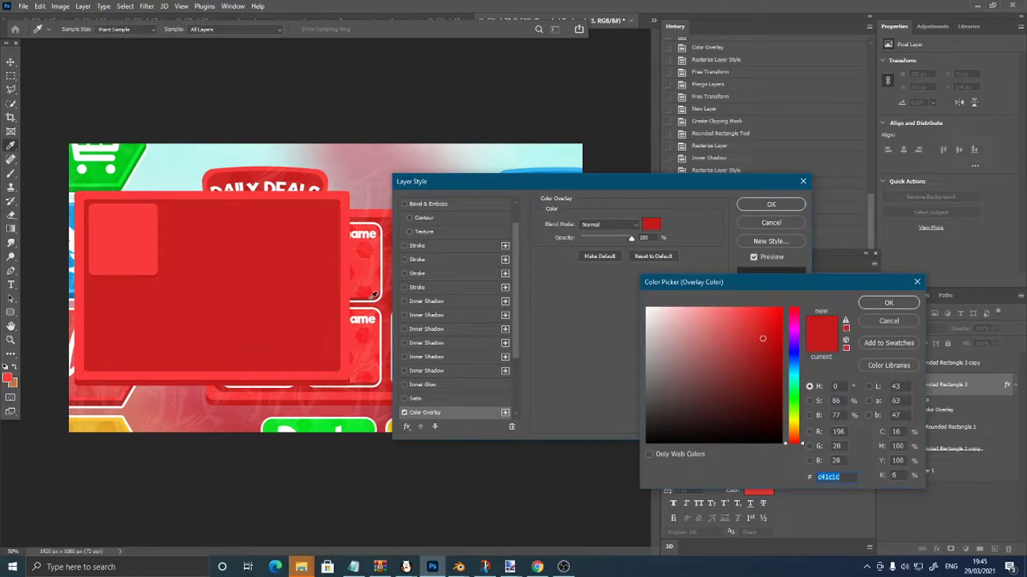
{"action": "left_click", "coordinate": [370, 298]}
{"action": "left_click", "coordinate": [888, 303]}
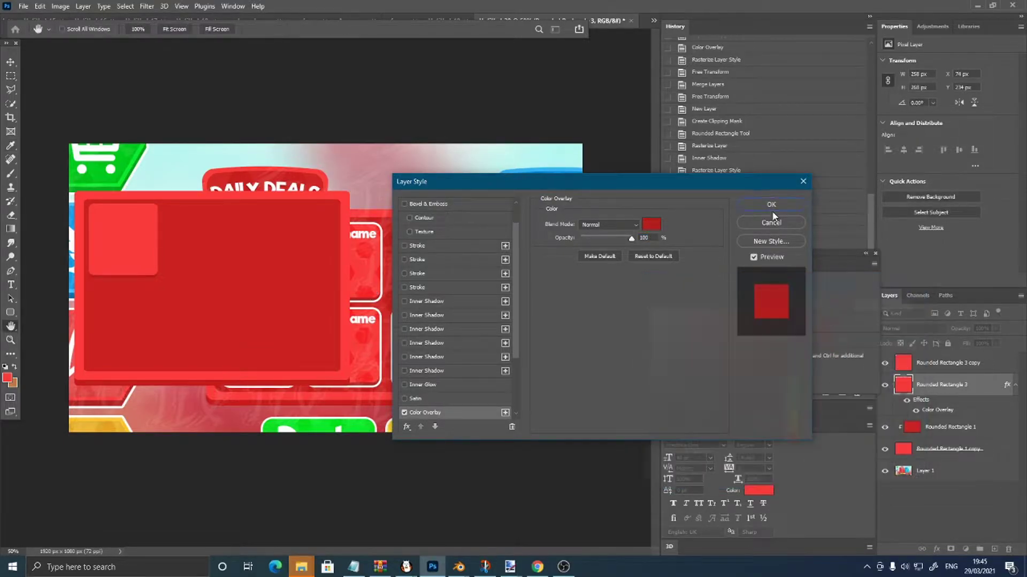
{"action": "left_click", "coordinate": [774, 204]}
{"action": "left_click", "coordinate": [965, 368], "text": "shift"}
{"action": "key", "text": "ctrl+e"}
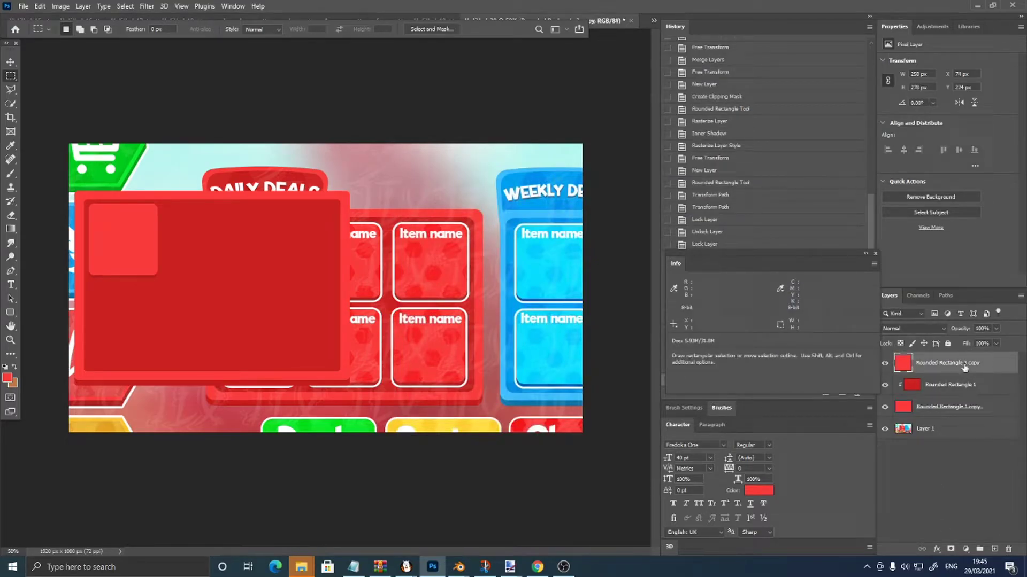
- Add a white (ffffff) outside stroke of 8 px to the merged item box and rasterize its layer style
{"action": "right_click", "coordinate": [965, 368]}
{"action": "left_click", "coordinate": [858, 120]}
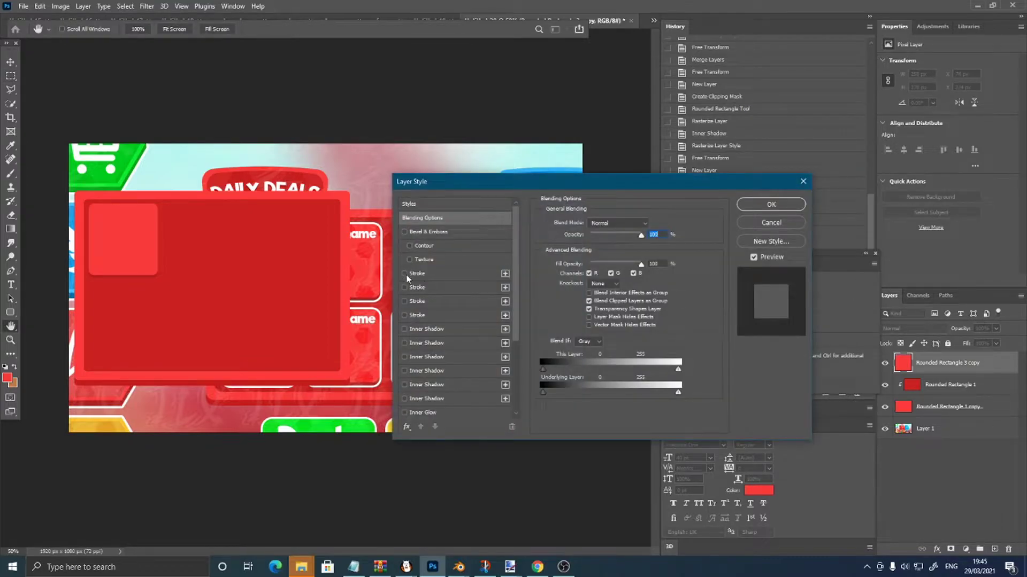
{"action": "left_click", "coordinate": [408, 274]}
{"action": "left_click", "coordinate": [567, 301]}
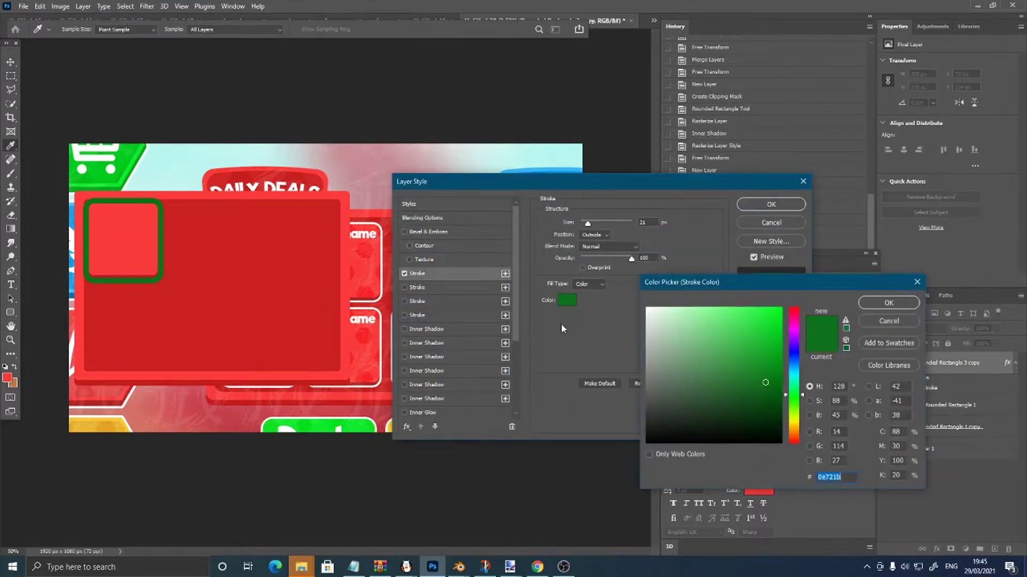
{"action": "left_click", "coordinate": [647, 308]}
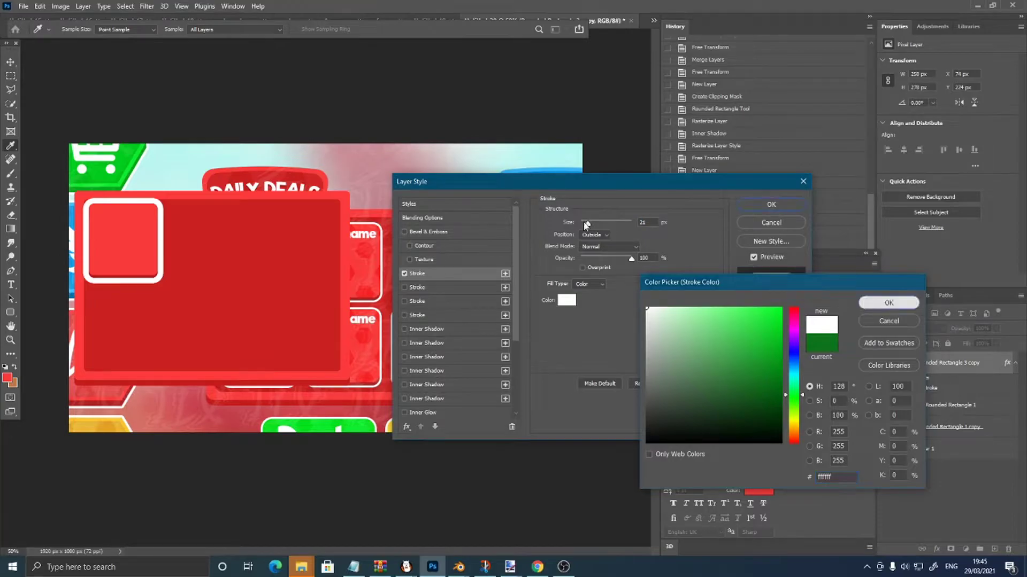
{"action": "left_click", "coordinate": [888, 303]}
{"action": "left_click_drag", "start_coordinate": [587, 224], "coordinate": [585, 221]}
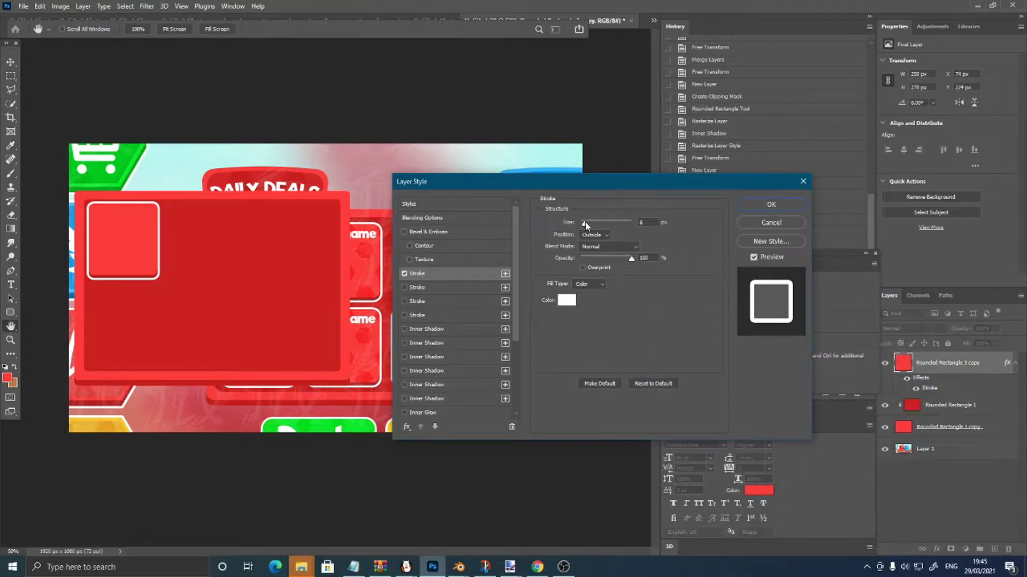
{"action": "left_click", "coordinate": [771, 205]}
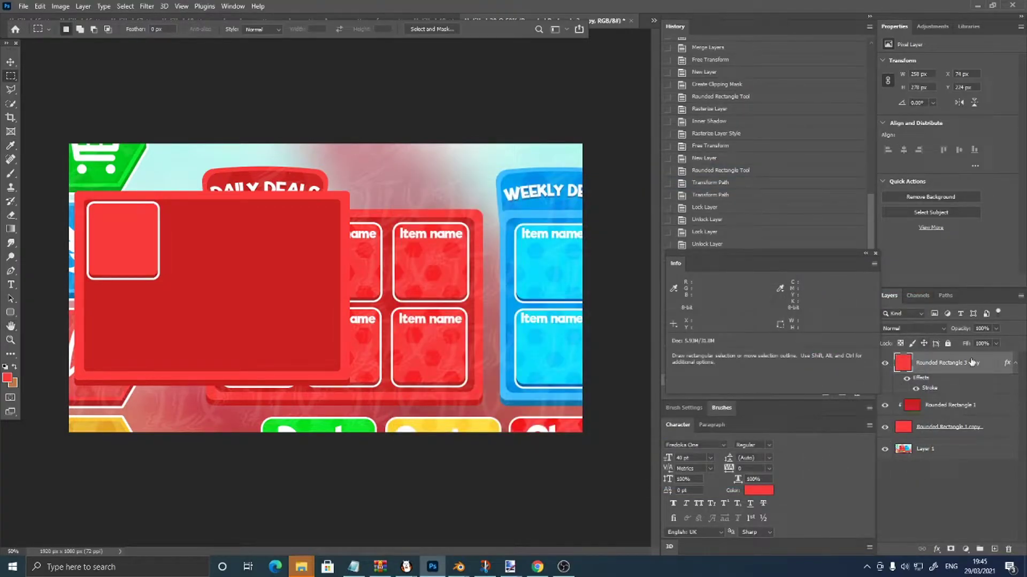
{"action": "right_click", "coordinate": [971, 362]}
{"action": "left_click", "coordinate": [860, 276]}
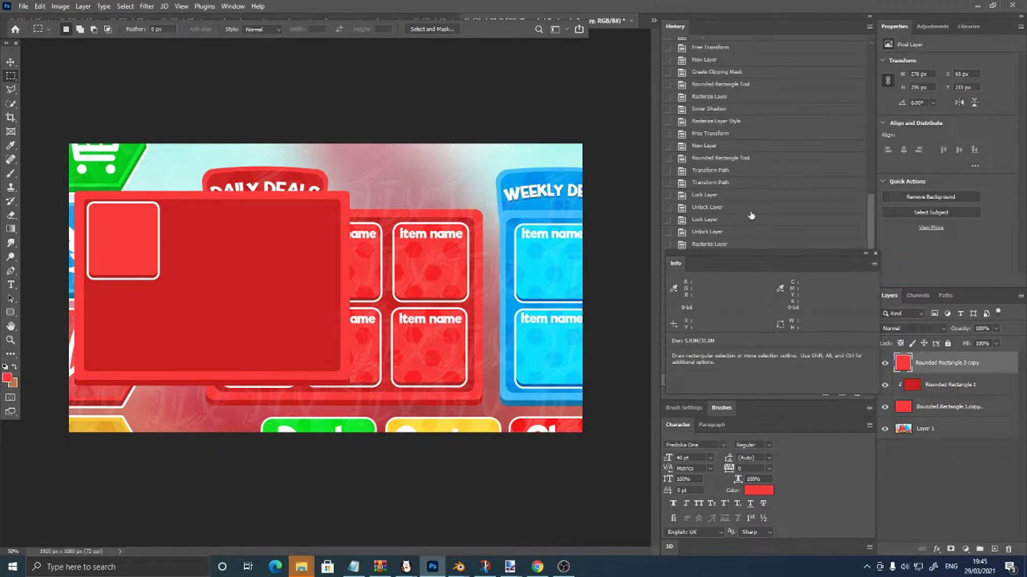
- Move the outlined item box to about X 77 px, Y 234 px within the dark red panel
{"action": "key", "text": "ctrl+t"}
{"action": "left_click_drag", "start_coordinate": [133, 241], "coordinate": [139, 251]}
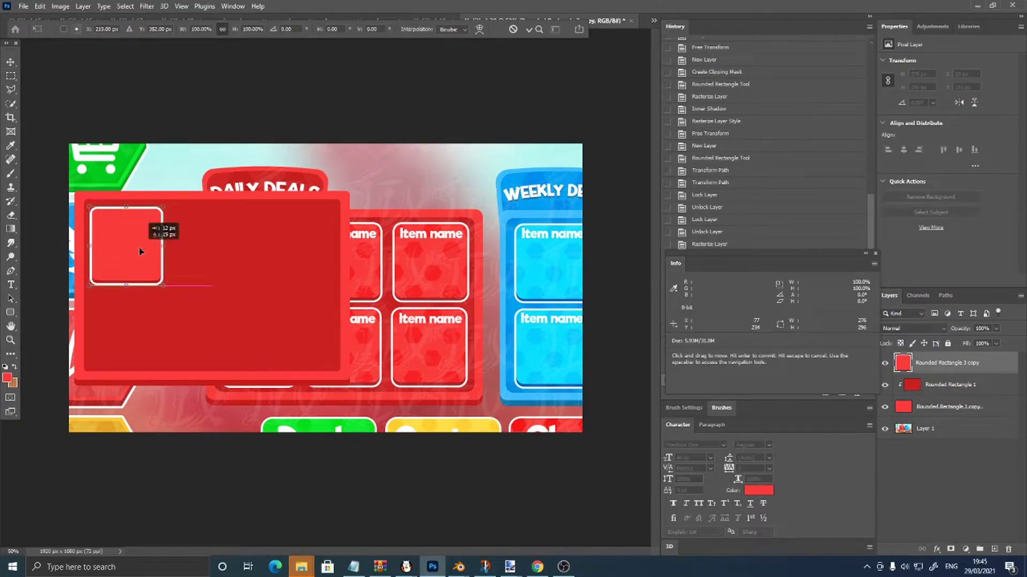
{"action": "left_click", "coordinate": [4, 63]}
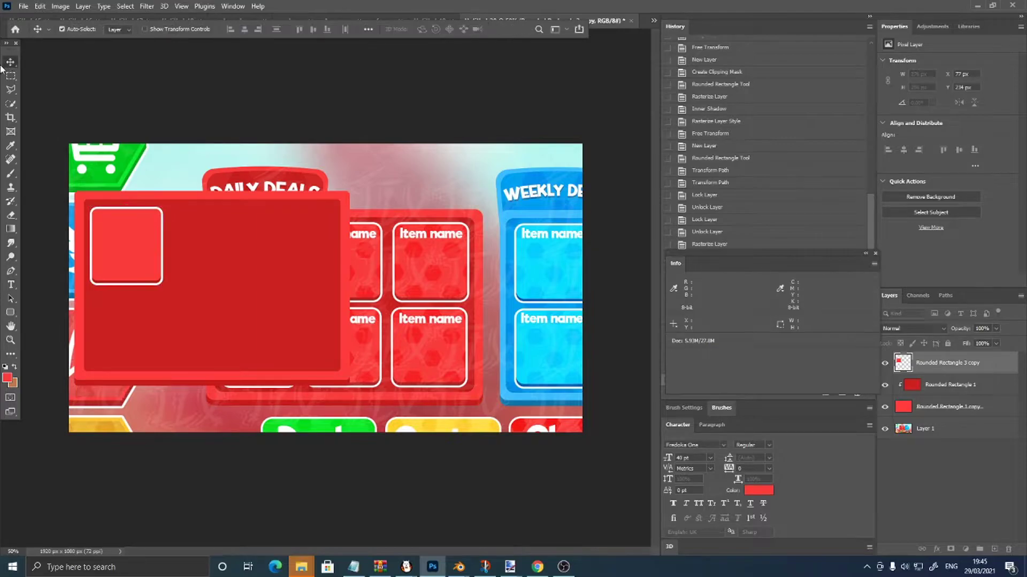
- Sample red from the reference item box and draw a 6-sided polygon about 56 × 52 px in the new item box's upper-left corner
{"action": "left_click", "coordinate": [10, 145]}
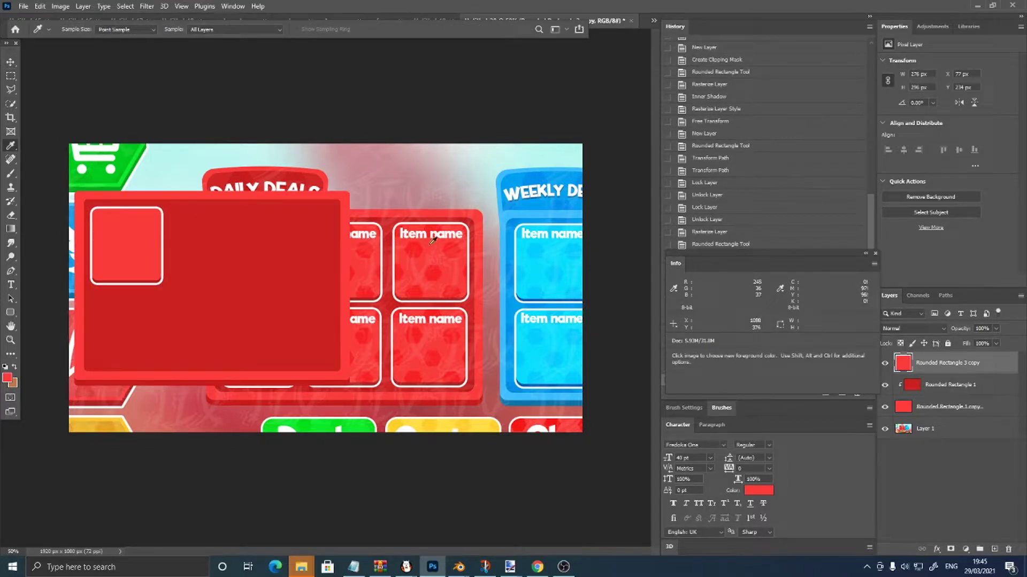
{"action": "left_click", "coordinate": [429, 245]}
{"action": "left_click", "coordinate": [994, 548]}
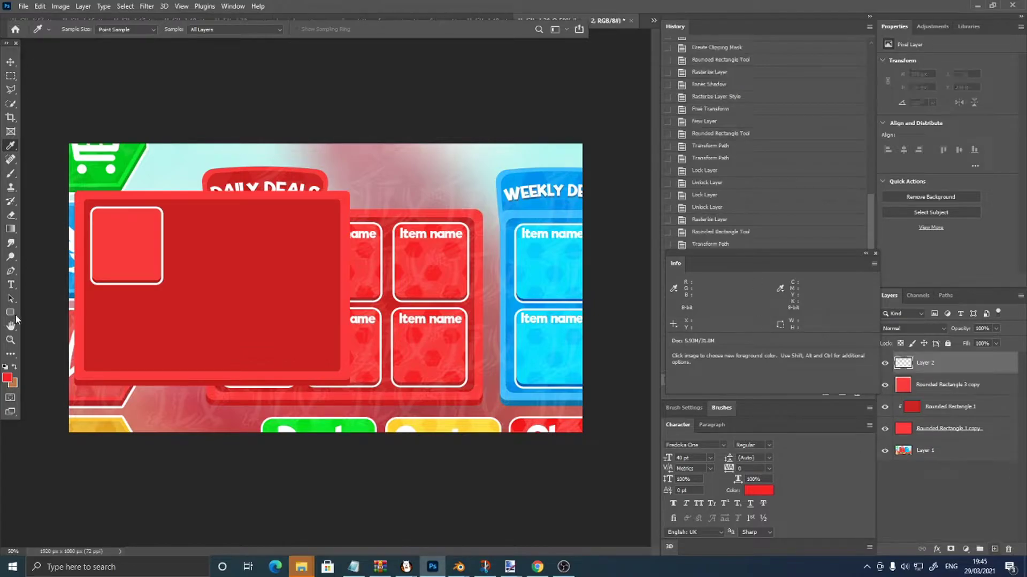
{"action": "left_click", "coordinate": [10, 313]}
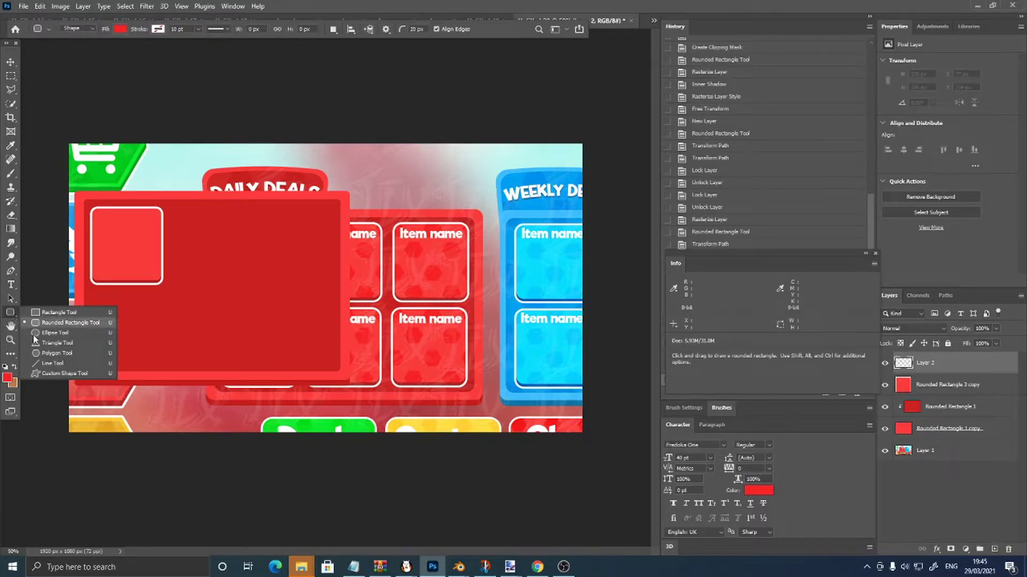
{"action": "left_click", "coordinate": [46, 362]}
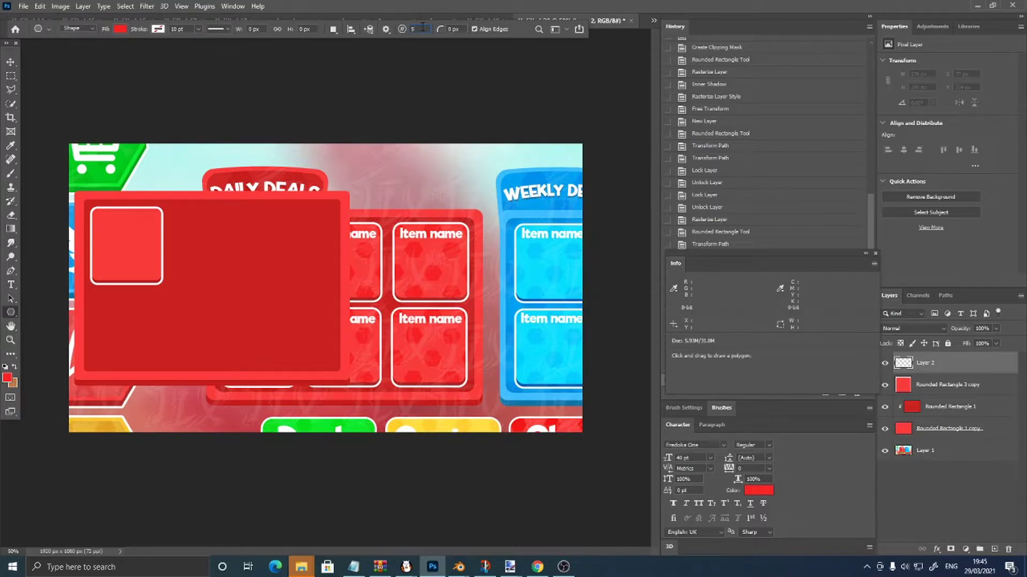
{"action": "left_click_drag", "start_coordinate": [99, 213], "coordinate": [113, 227]}
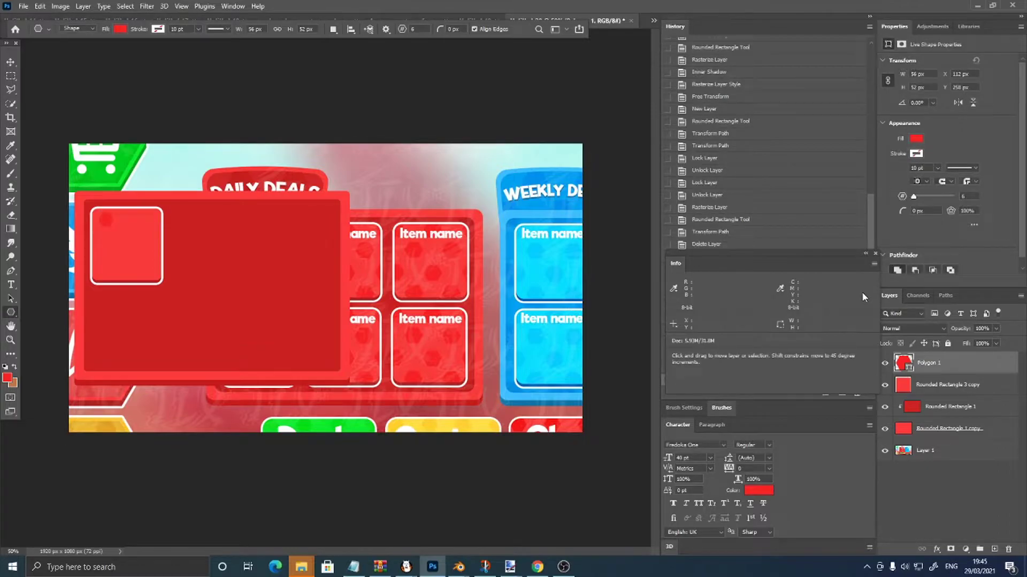
- Duplicate the hexagon and place the copy to its lower right at about X 187 px, Y 284 px
{"action": "key", "text": "ctrl+j"}
{"action": "key", "text": "ctrl+t"}
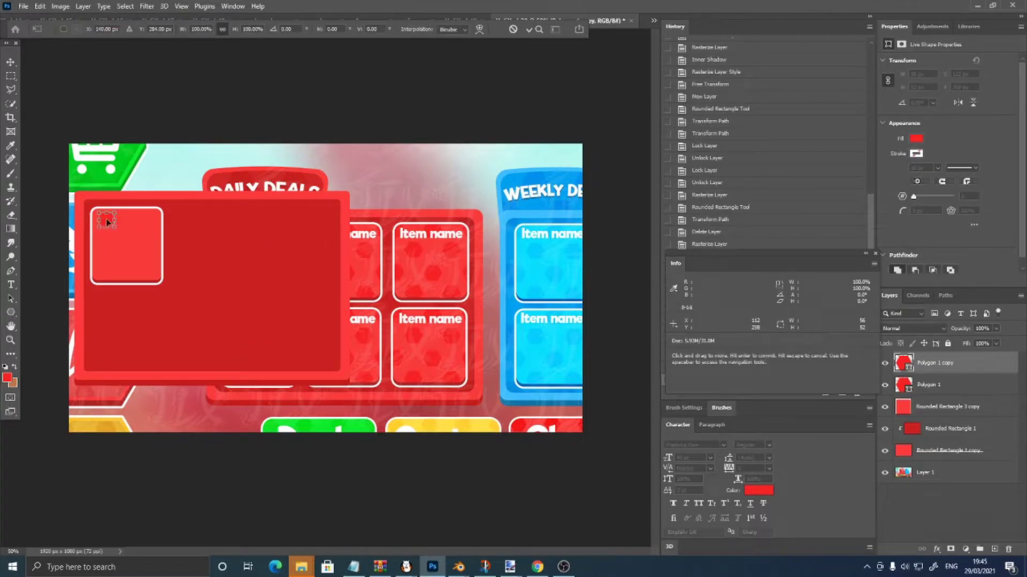
{"action": "mouse_move", "coordinate": [110, 224]}
{"action": "left_mouse_down"}
{"action": "mouse_move", "coordinate": [140, 214]}
{"action": "mouse_move", "coordinate": [128, 230]}
{"action": "left_mouse_up"}
{"action": "key", "text": "Return"}
{"action": "left_click", "coordinate": [11, 76]}
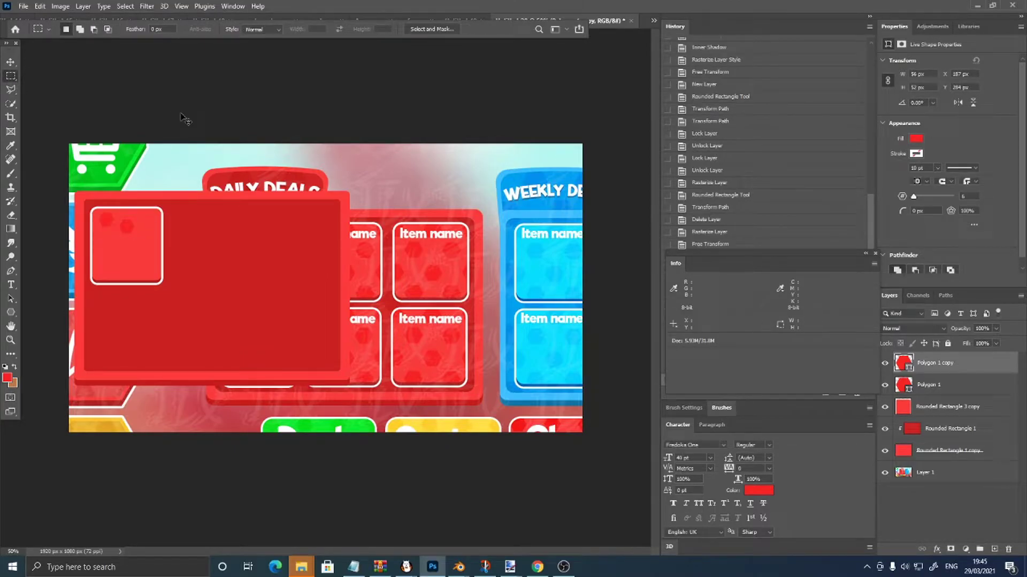
- Place another hexagon copy in the box's upper-right corner at about X 261 px, Y 258 px, and merge the three hexagon layers
{"action": "key", "text": "ctrl+j"}
{"action": "key", "text": "ctrl+t"}
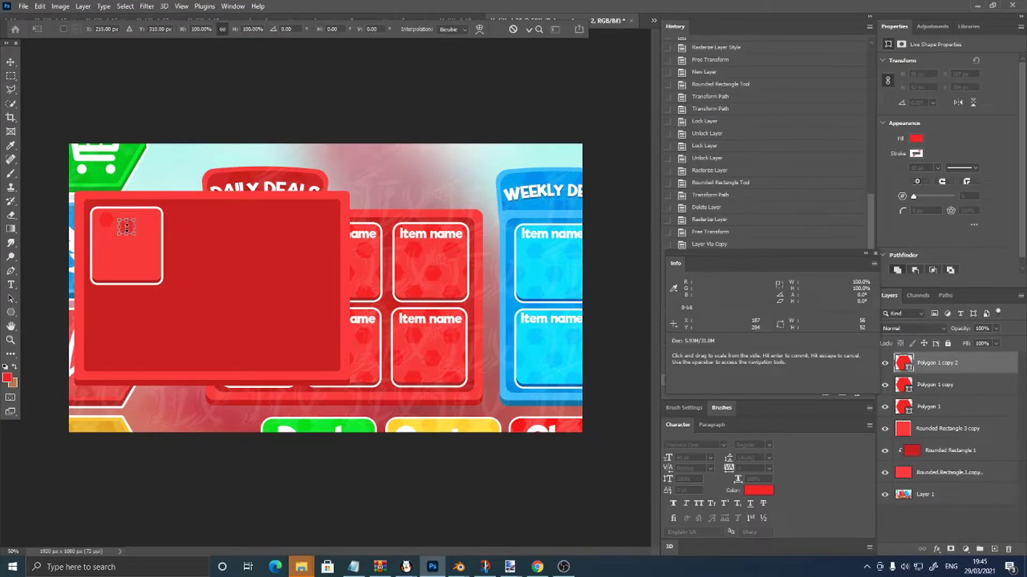
{"action": "left_click_drag", "start_coordinate": [134, 219], "coordinate": [153, 212]}
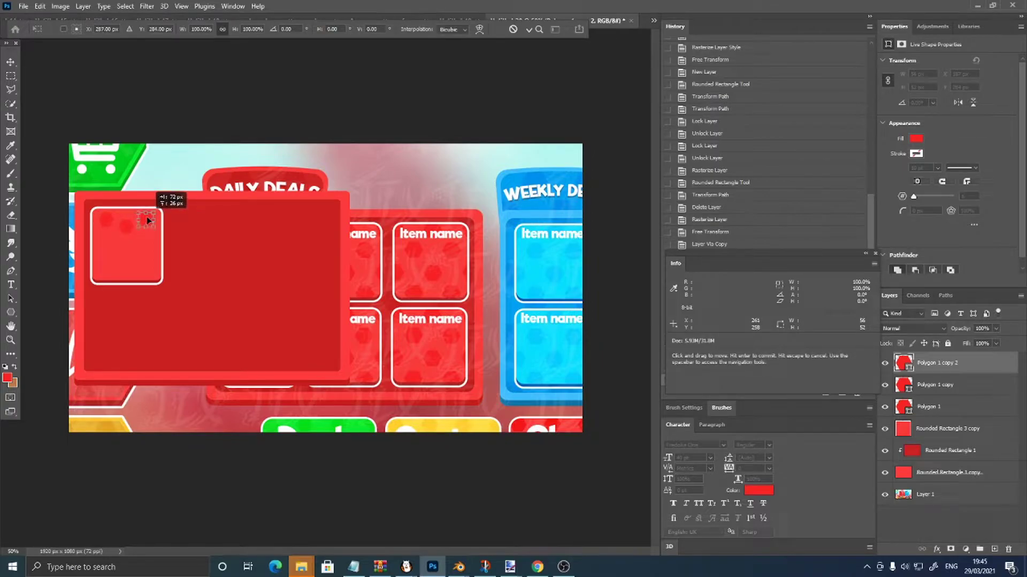
{"action": "left_click", "coordinate": [10, 75]}
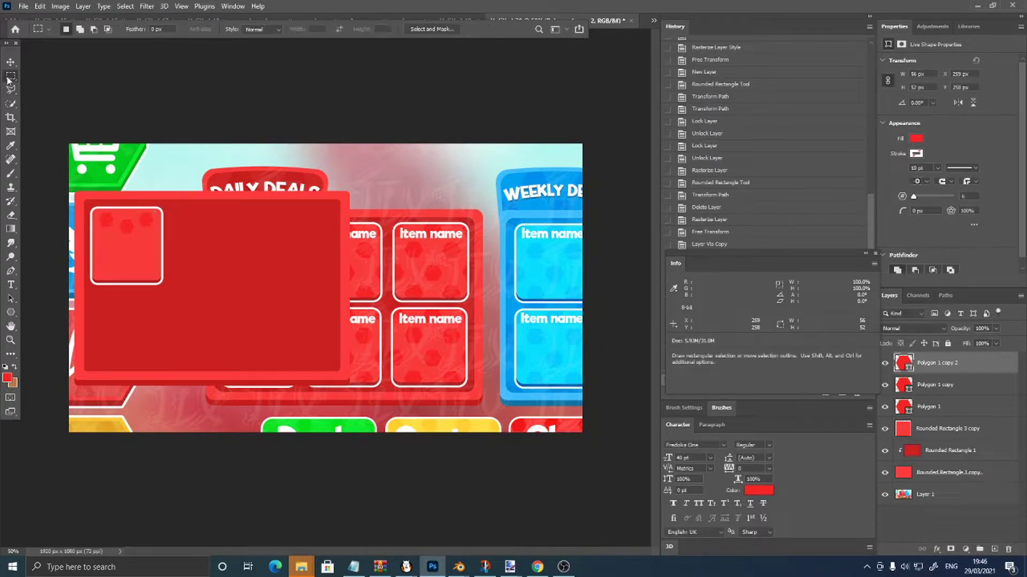
{"action": "key", "text": "ctrl+t"}
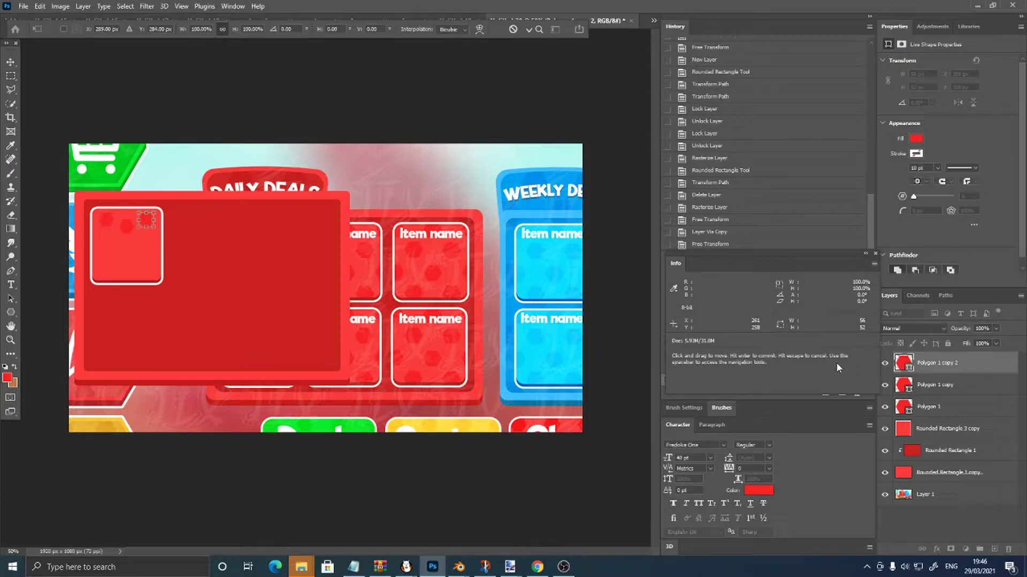
{"action": "key", "text": "Return"}
{"action": "left_click", "coordinate": [935, 412], "text": "shift"}
{"action": "key", "text": "ctrl+e"}
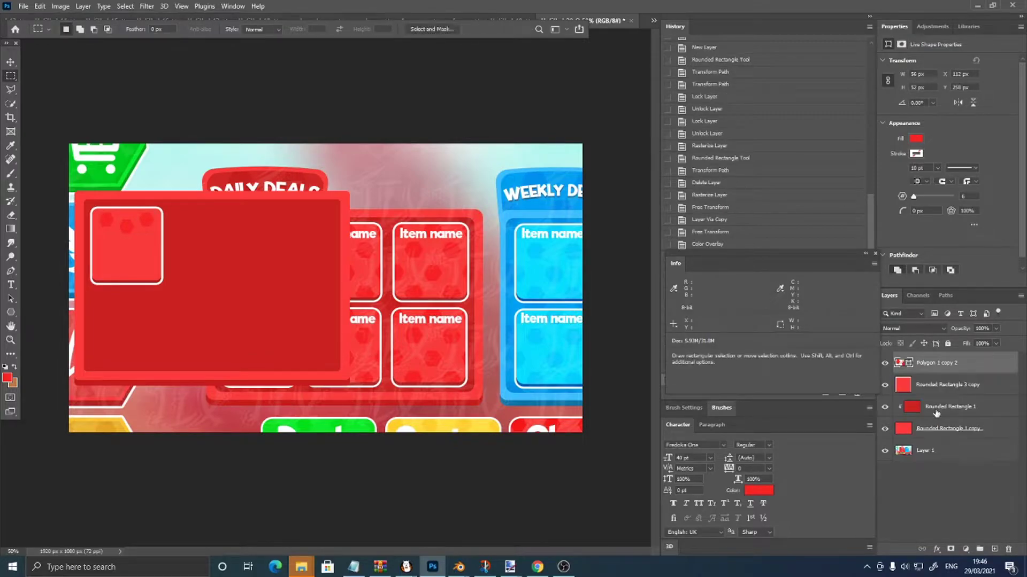
{"action": "key", "text": "ctrl+j"}
{"action": "key", "text": "ctrl+t"}
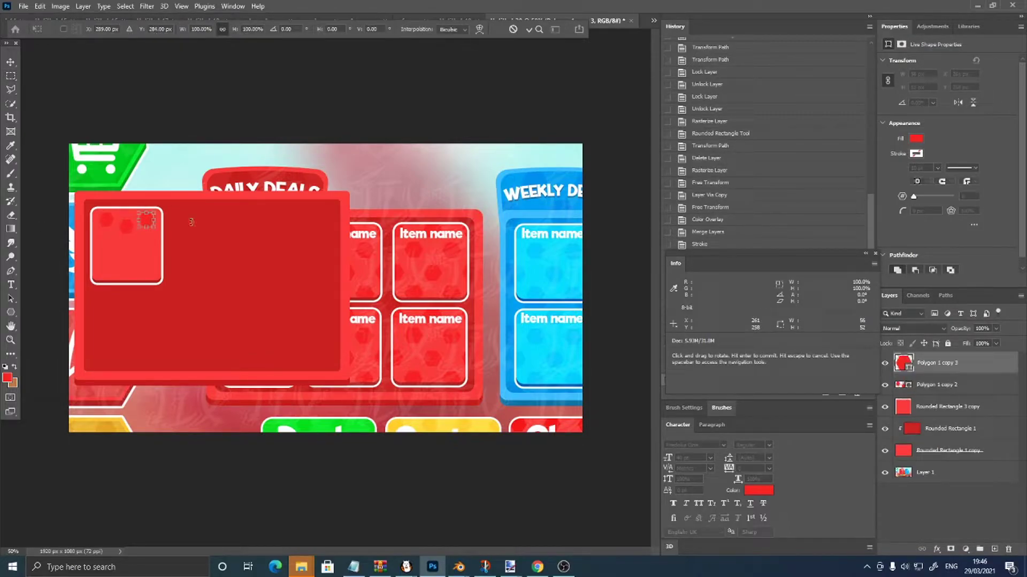
{"action": "left_click", "coordinate": [10, 76]}
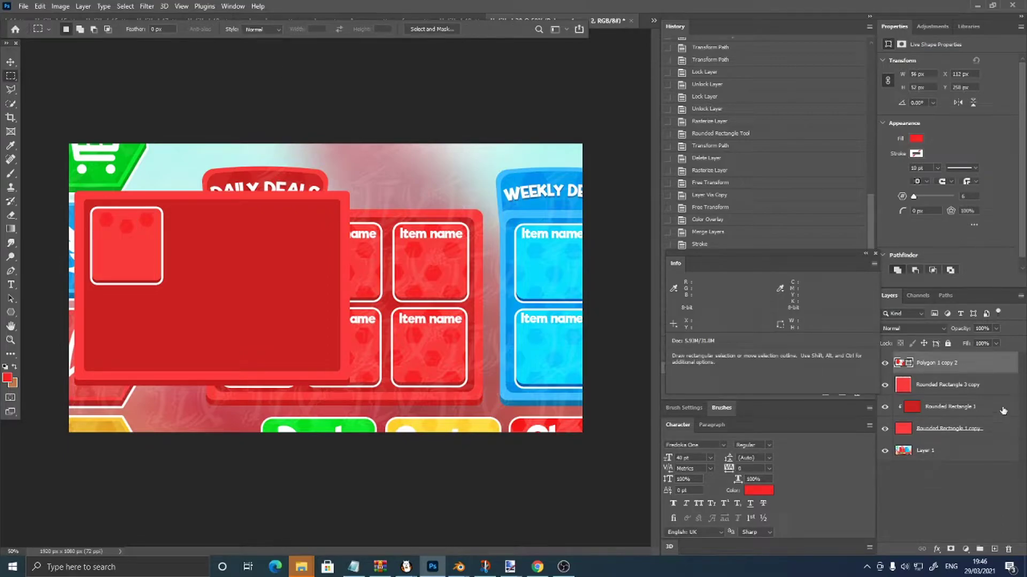
{"action": "key", "text": "Delete"}
- Duplicate the merged hexagon row, flip the copy horizontally and place it below the first row at about Y 343 px
{"action": "right_click", "coordinate": [925, 367]}
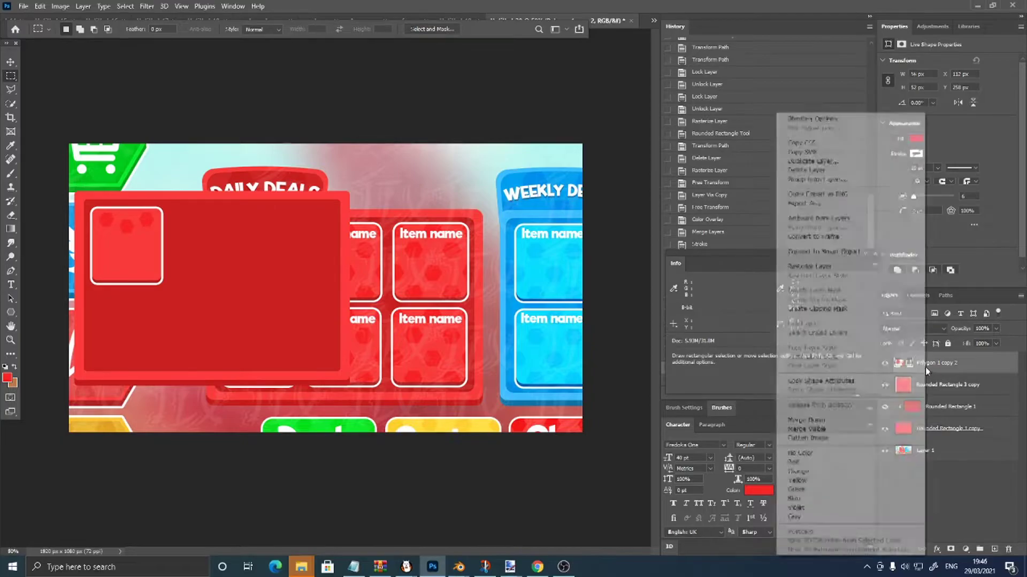
{"action": "left_click", "coordinate": [793, 162]}
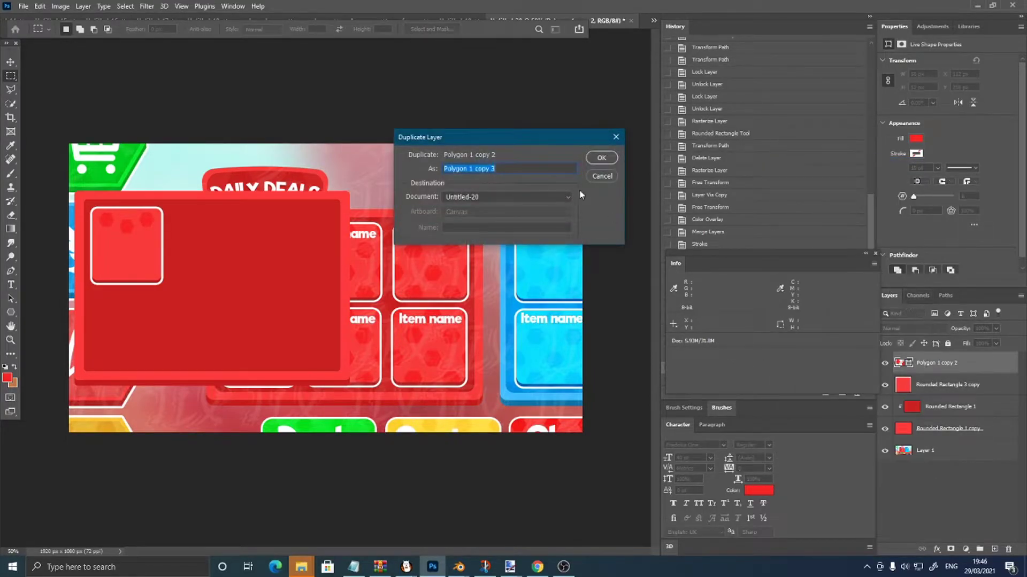
{"action": "left_click", "coordinate": [596, 159]}
{"action": "key", "text": "ctrl+t"}
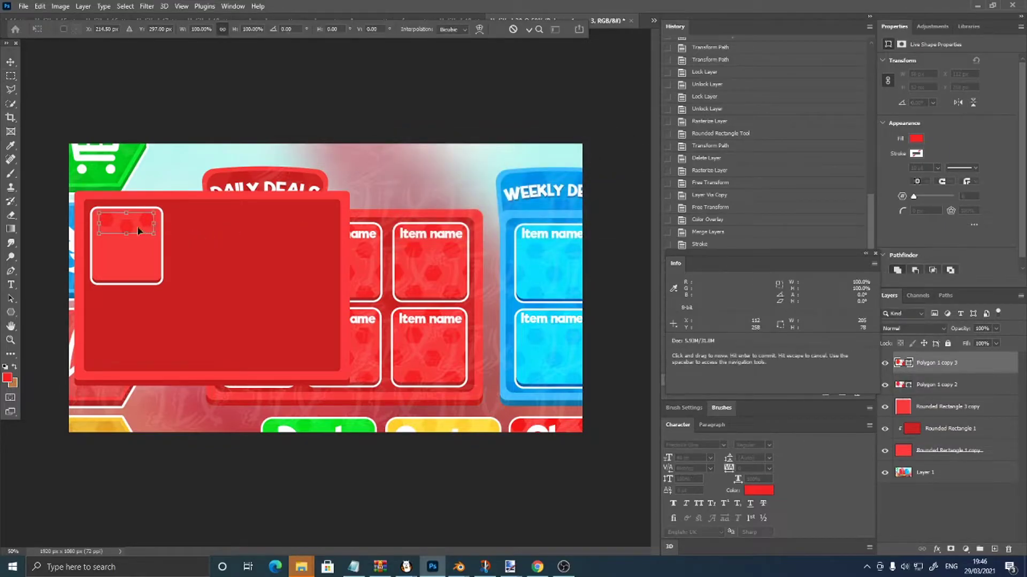
{"action": "left_click_drag", "start_coordinate": [141, 239], "coordinate": [139, 253]}
{"action": "right_click", "coordinate": [139, 252]}
{"action": "left_click", "coordinate": [178, 433]}
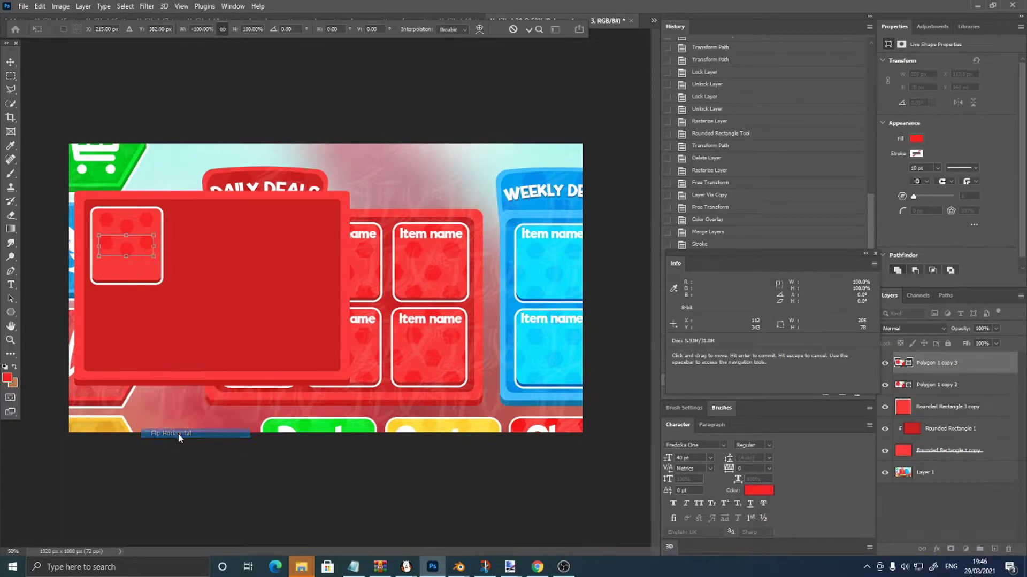
{"action": "left_click", "coordinate": [9, 63]}
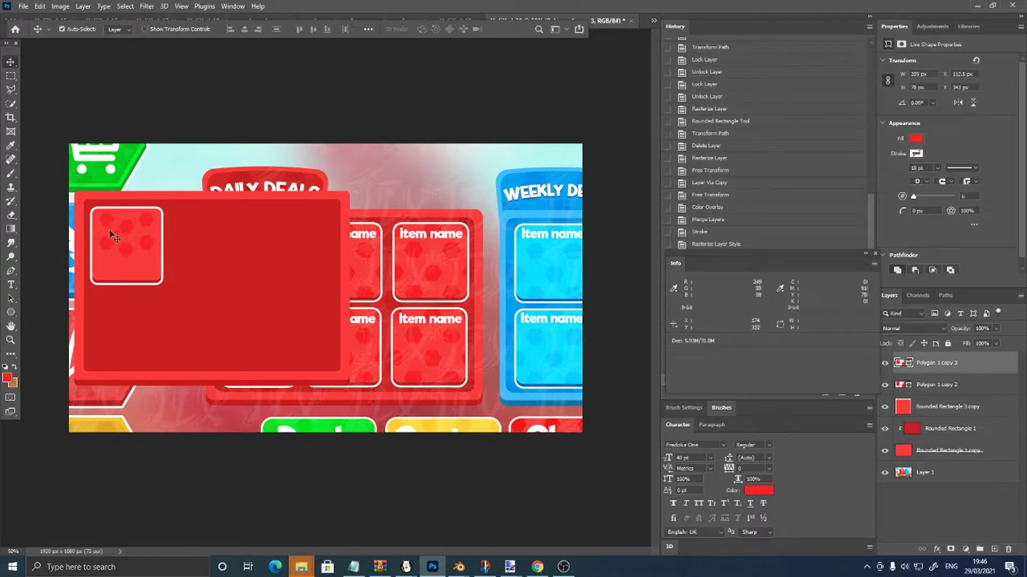
- Rasterize the flipped hexagon row and cut away its two outer hexagons, keeping only the middle one
{"action": "key", "text": "m"}
{"action": "mouse_move", "coordinate": [81, 222]}
{"action": "left_mouse_down"}
{"action": "mouse_move", "coordinate": [110, 238]}
{"action": "mouse_move", "coordinate": [117, 261]}
{"action": "left_mouse_up"}
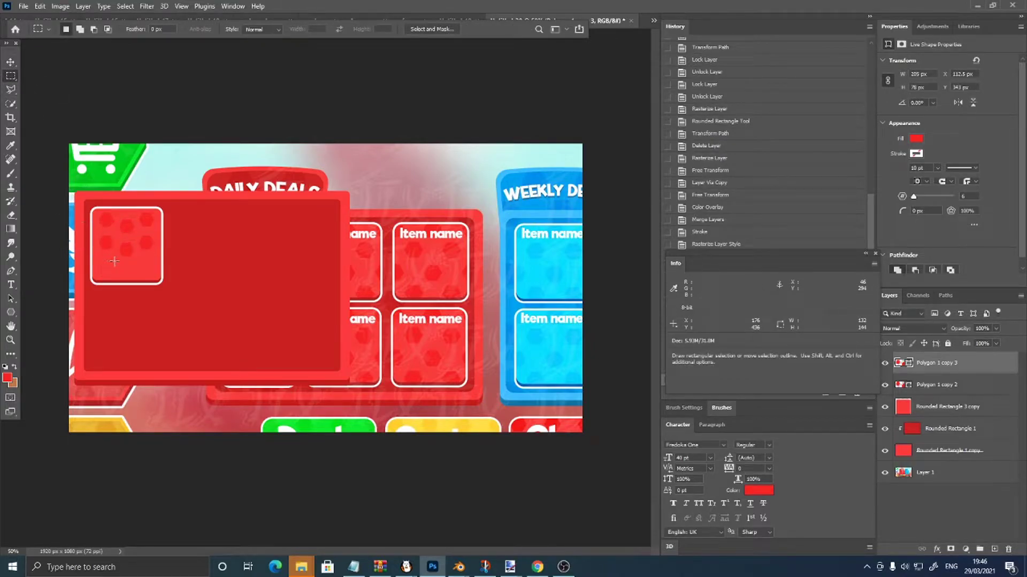
{"action": "right_click", "coordinate": [946, 361]}
{"action": "left_click", "coordinate": [901, 328]}
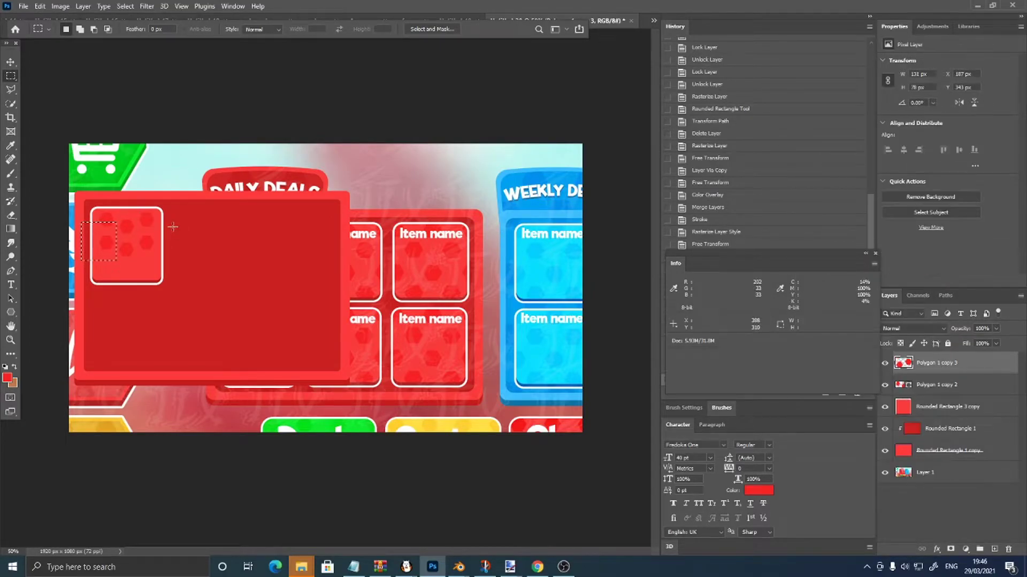
{"action": "left_click_drag", "start_coordinate": [174, 217], "coordinate": [138, 258]}
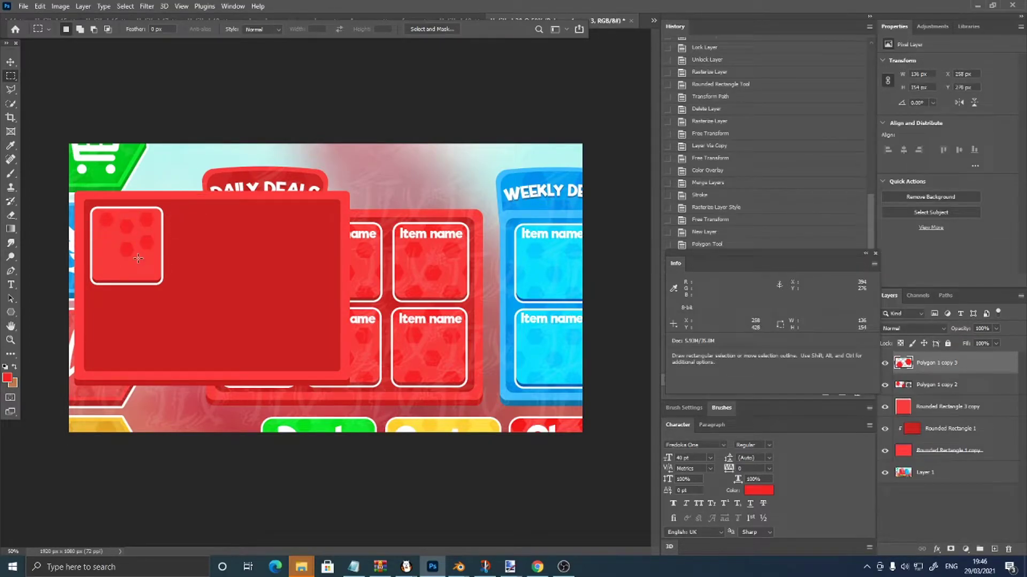
{"action": "key", "text": "ctrl+x"}
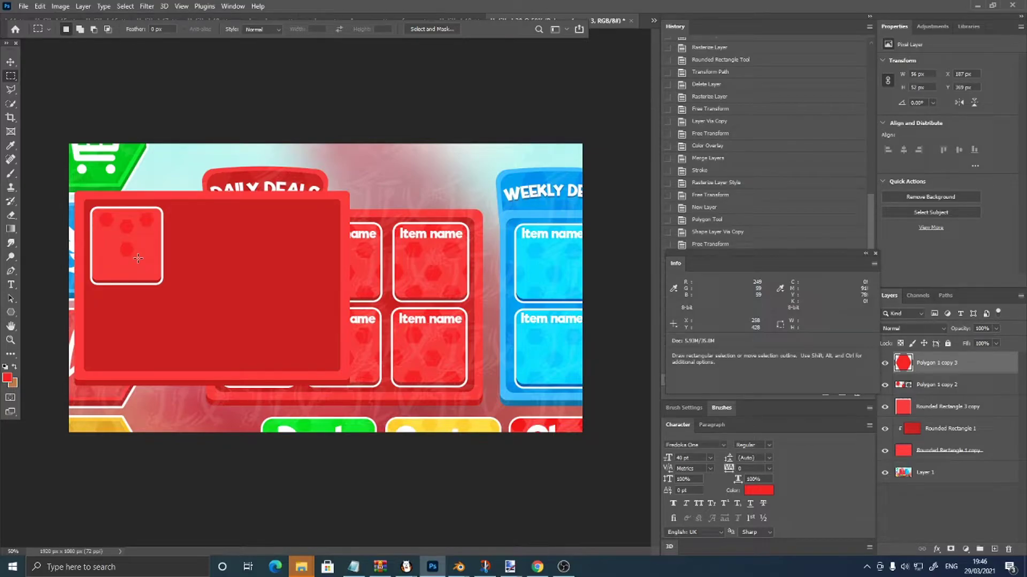
- Rasterize the upper hexagon row and cut away its middle hexagon
{"action": "left_click_drag", "start_coordinate": [119, 217], "coordinate": [138, 237]}
{"action": "key", "text": "ctrl+x"}
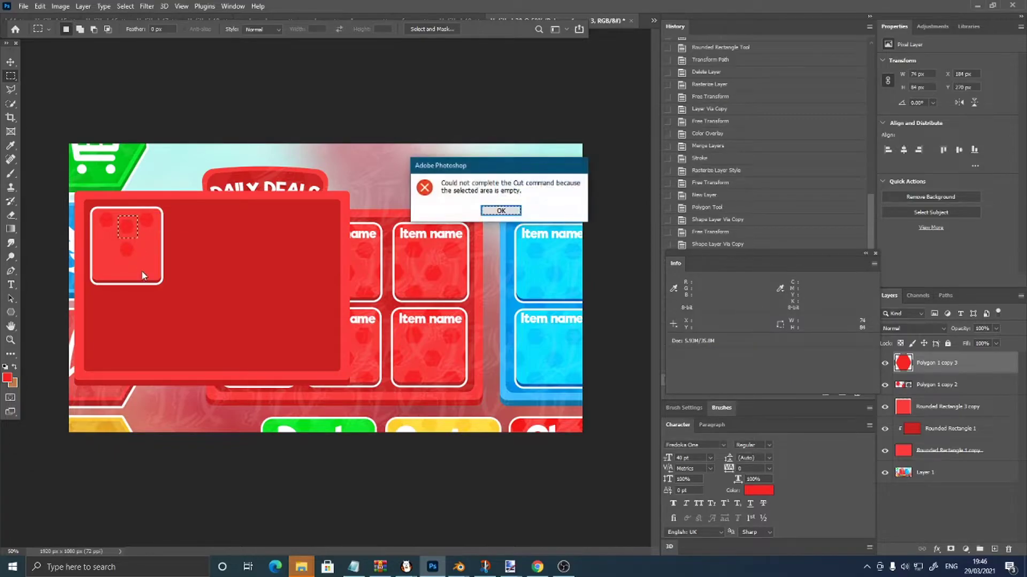
{"action": "left_click", "coordinate": [500, 211]}
{"action": "left_click", "coordinate": [957, 385]}
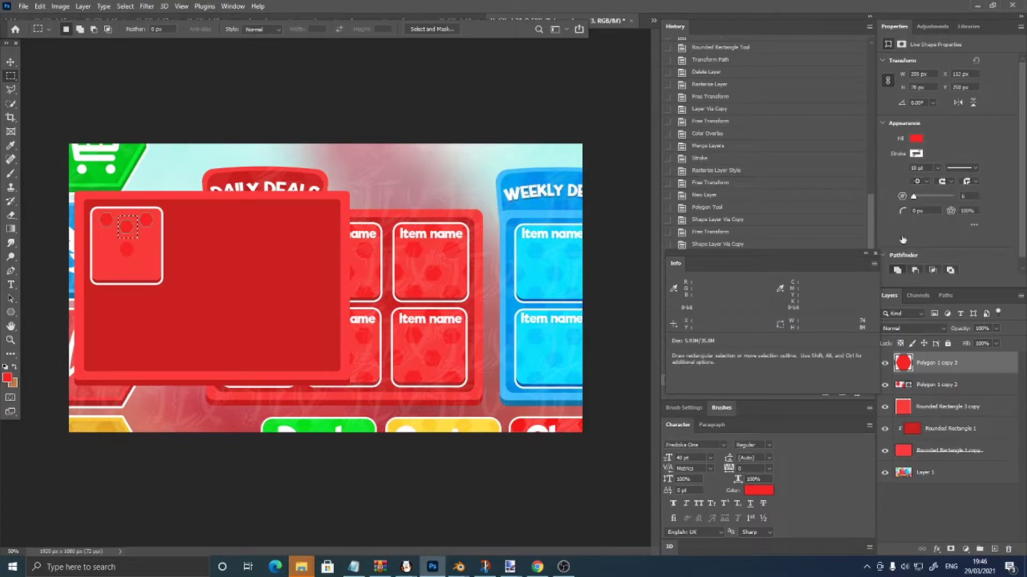
{"action": "right_click", "coordinate": [957, 385]}
{"action": "left_click", "coordinate": [804, 266]}
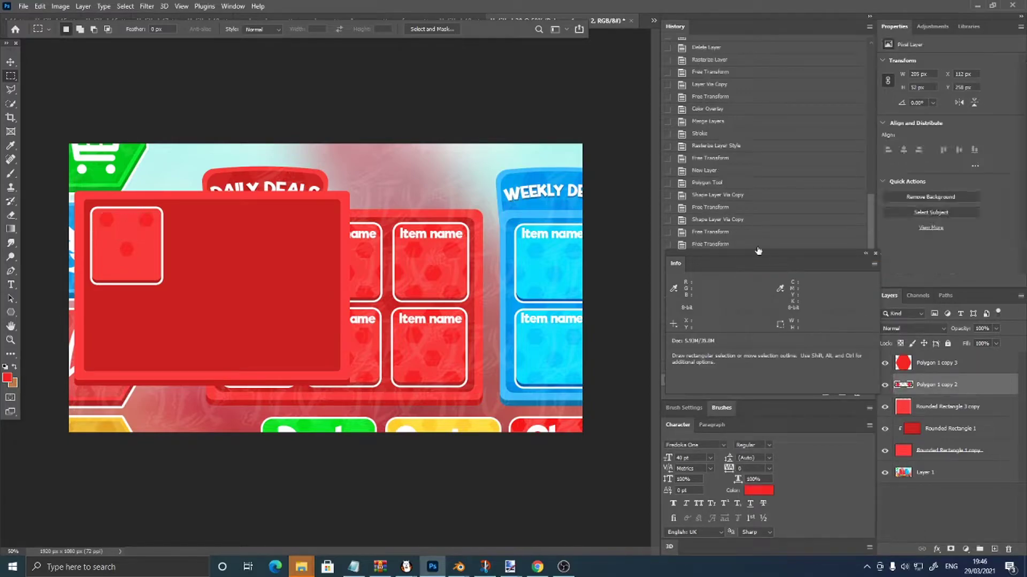
{"action": "left_click", "coordinate": [907, 365]}
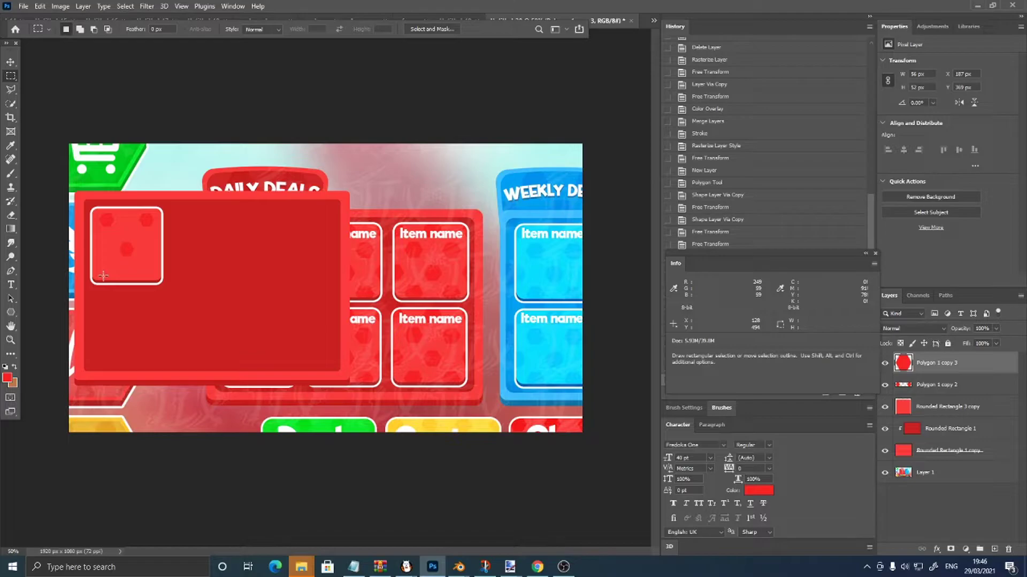
{"action": "left_click_drag", "start_coordinate": [103, 276], "coordinate": [126, 263]}
{"action": "key", "text": "ctrl+d"}
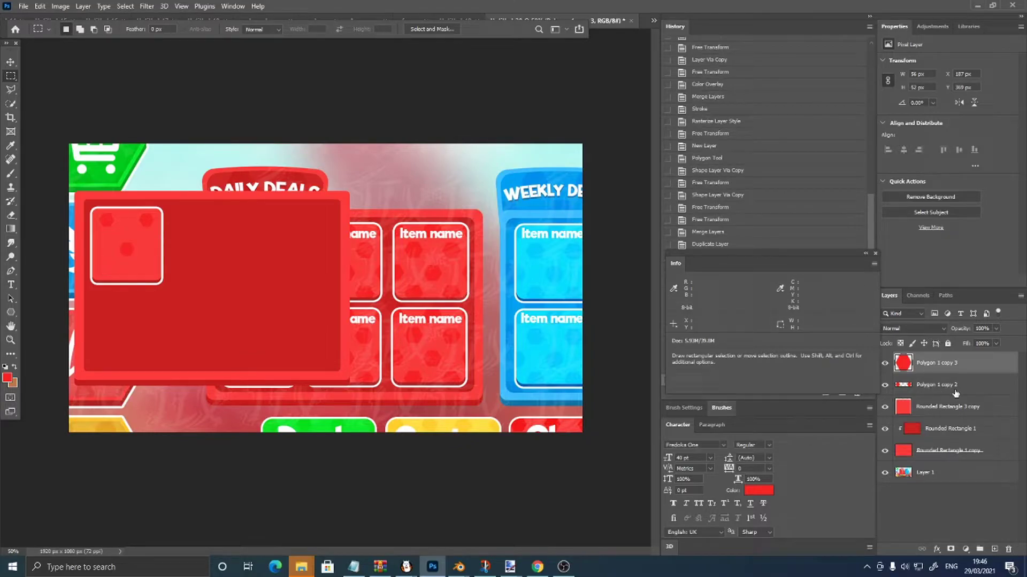
- Select the upper pair of hexagons and move it down in the item box to about Y 421 px
{"action": "left_click", "coordinate": [941, 385]}
{"action": "left_click_drag", "start_coordinate": [84, 199], "coordinate": [158, 262]}
{"action": "key", "text": "ctrl+t"}
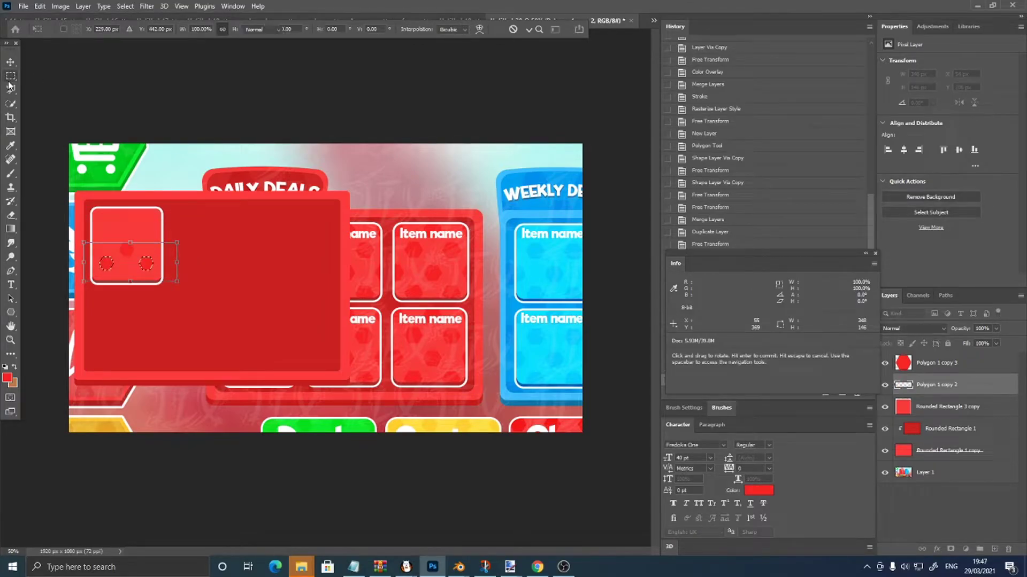
{"action": "left_click", "coordinate": [8, 81]}
{"action": "left_click", "coordinate": [195, 180]}
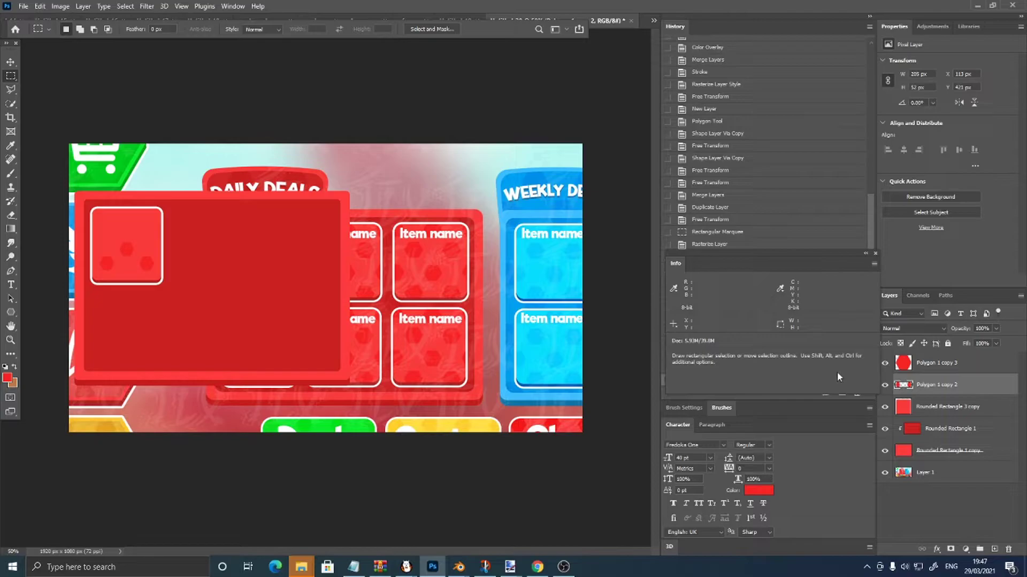
- Duplicate the single middle hexagon and place the copy straight below it at about X 188 px, Y 488 px
{"action": "left_click", "coordinate": [961, 371]}
{"action": "key", "text": "ctrl+shift+j"}
{"action": "key", "text": "ctrl+t"}
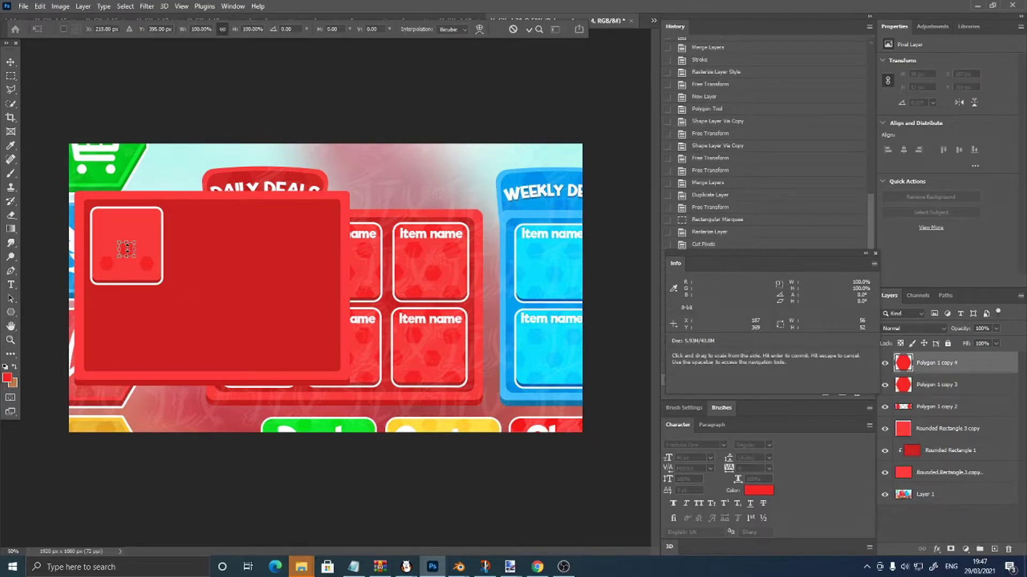
{"action": "left_click_drag", "start_coordinate": [127, 249], "coordinate": [129, 283]}
{"action": "key", "text": "Return"}
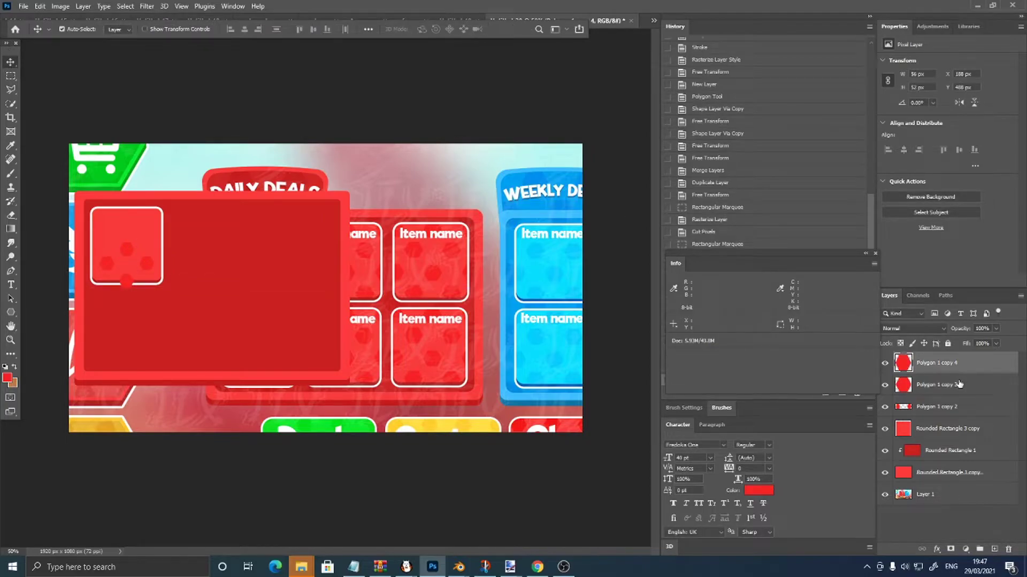
- Merge the hexagon layers into one cluster and move it up inside the item box to about X 112 px, Y 262 px
{"action": "left_click", "coordinate": [959, 384], "text": "shift"}
{"action": "key", "text": "ctrl+e"}
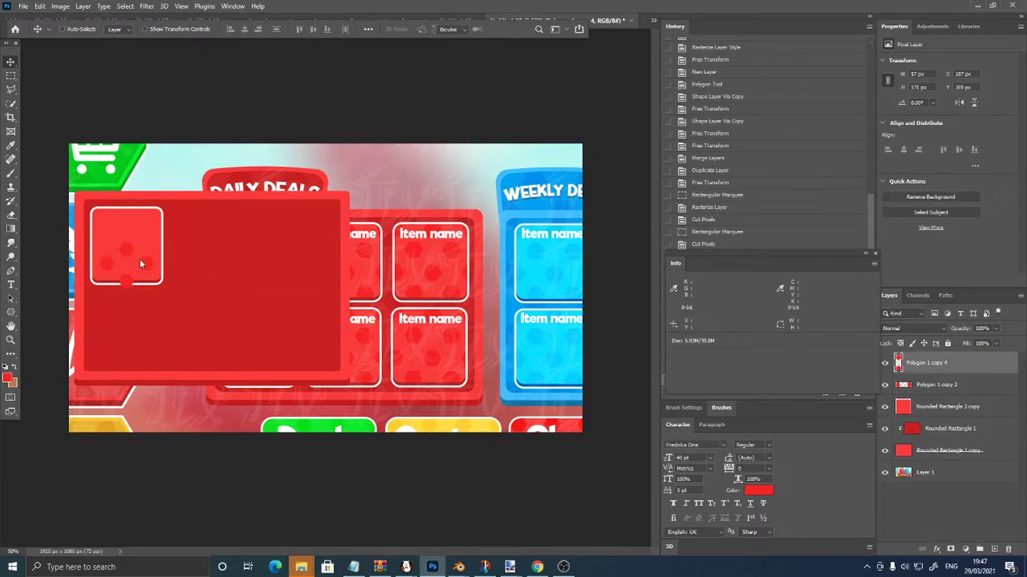
{"action": "key", "text": "ctrl+t"}
{"action": "left_click", "coordinate": [943, 385], "text": "shift"}
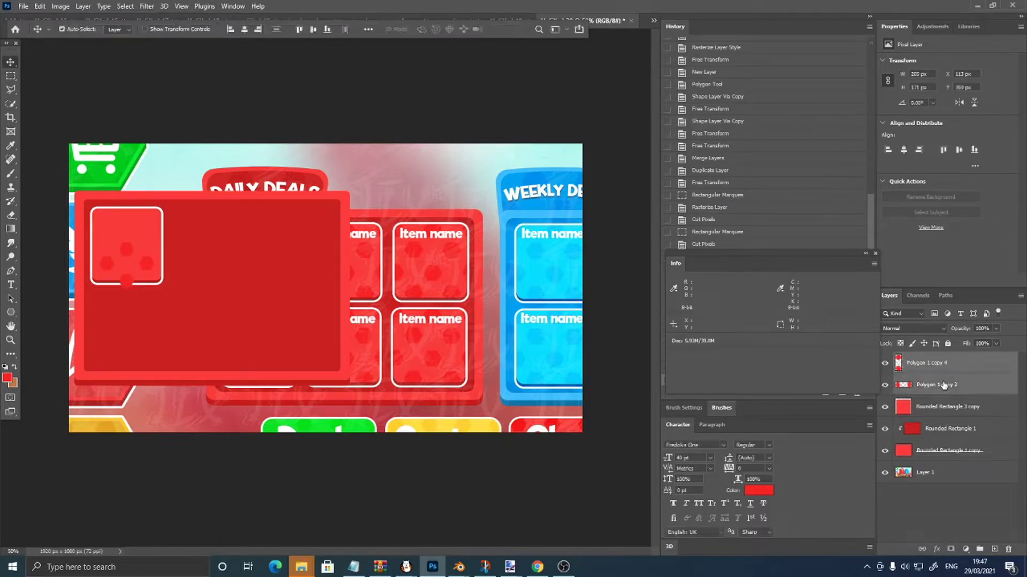
{"action": "key", "text": "ctrl+e"}
{"action": "key", "text": "ctrl+t"}
{"action": "left_click_drag", "start_coordinate": [131, 269], "coordinate": [138, 238]}
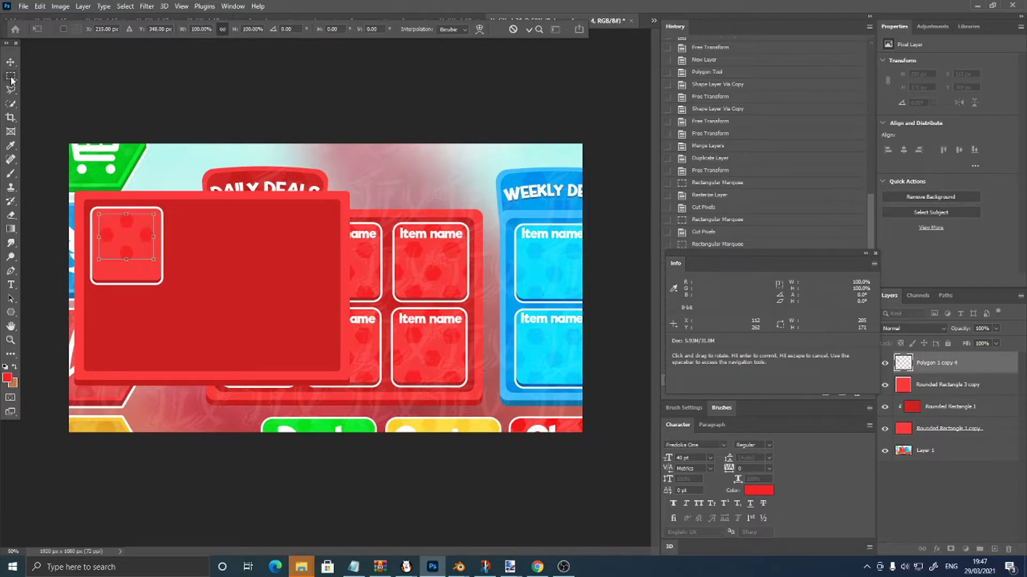
{"action": "key", "text": "Return"}
- Duplicate the four-hexagon cluster and place the copy directly below the original at about Y 455 px
{"action": "key", "text": "ctrl+j"}
{"action": "key", "text": "ctrl+t"}
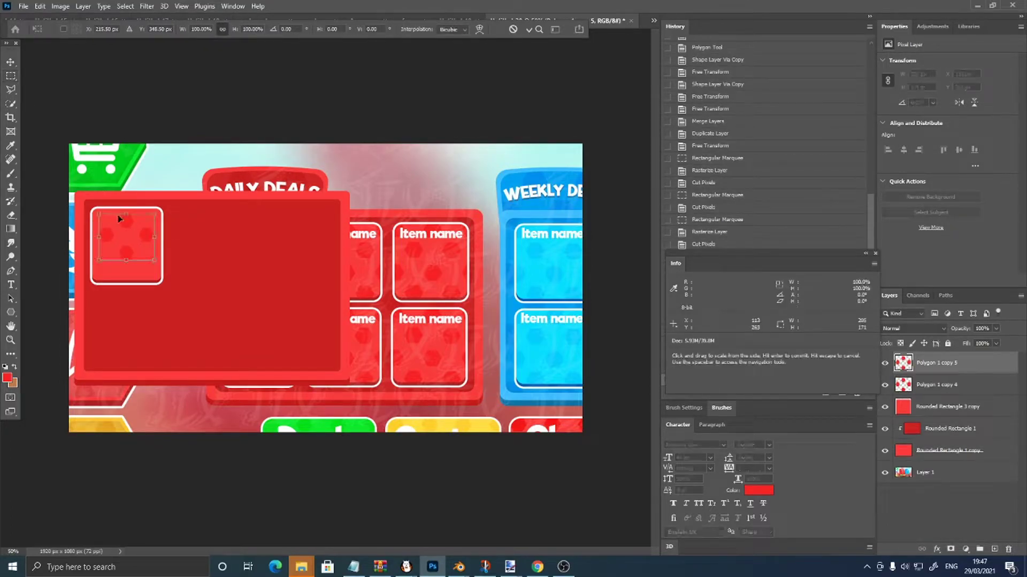
{"action": "left_click_drag", "start_coordinate": [120, 219], "coordinate": [130, 290]}
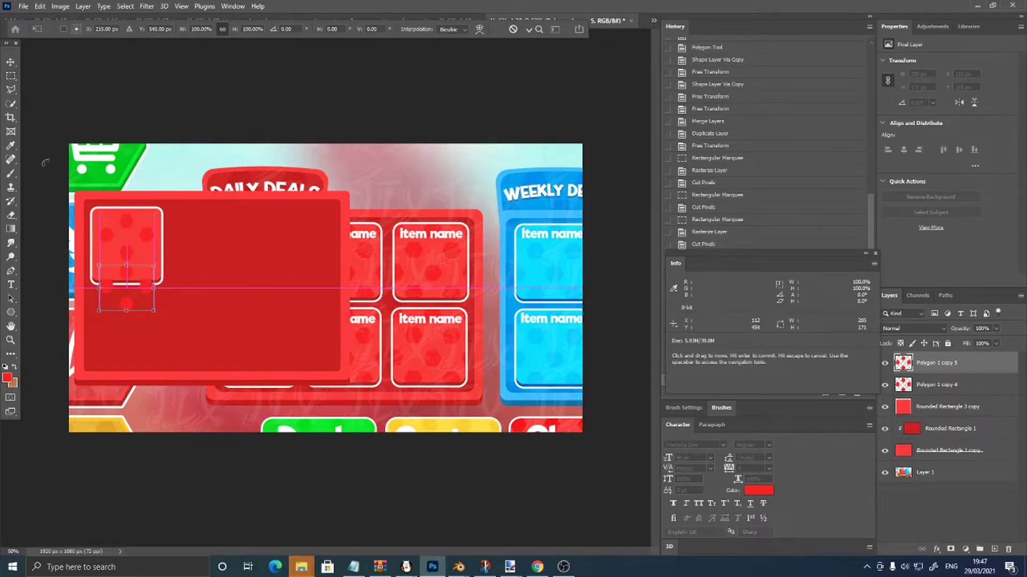
{"action": "key", "text": "Return"}
- Cut away the hexagons of the lower cluster copy that extend past the item box's bottom edge
{"action": "key", "text": "m"}
{"action": "left_click_drag", "start_coordinate": [74, 354], "coordinate": [259, 275]}
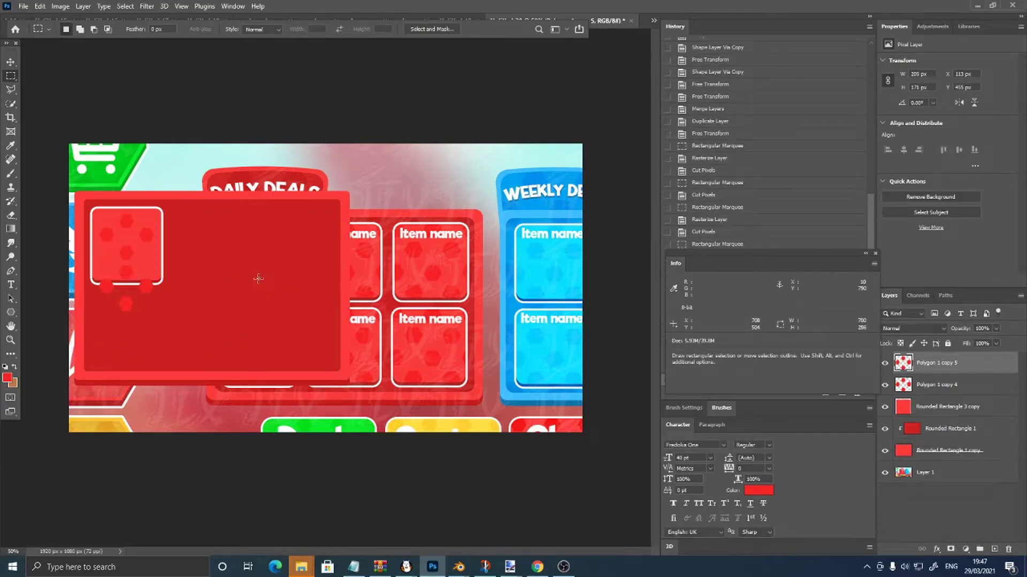
{"action": "key", "text": "ctrl+x"}
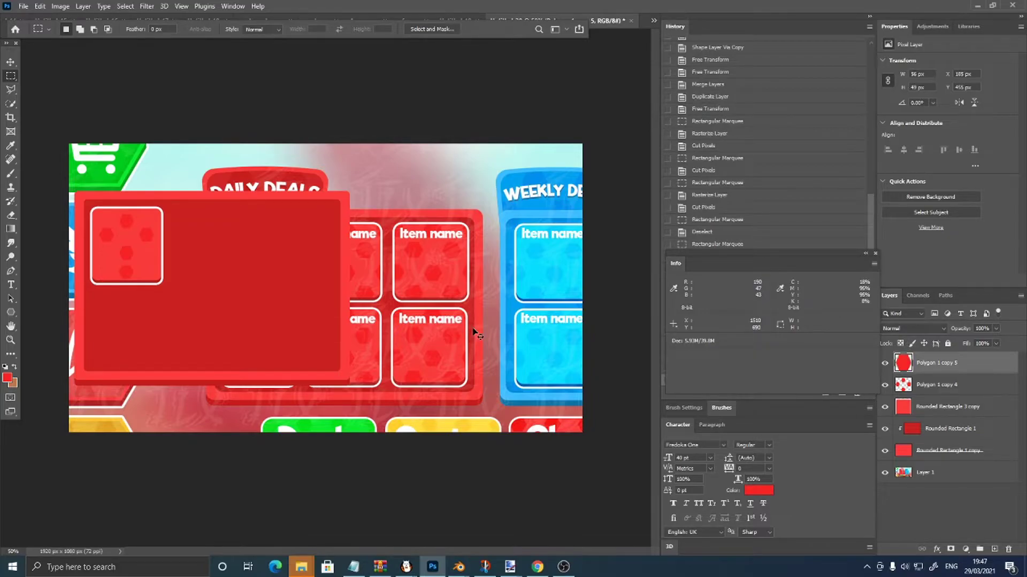
- Nudge the remaining lower hexagon to about X 185 px, Y 459 px
{"action": "key", "text": "ctrl+plus"}
{"action": "key", "text": "ctrl+t"}
{"action": "key", "text": "Down"}
{"action": "key", "text": "Up"}
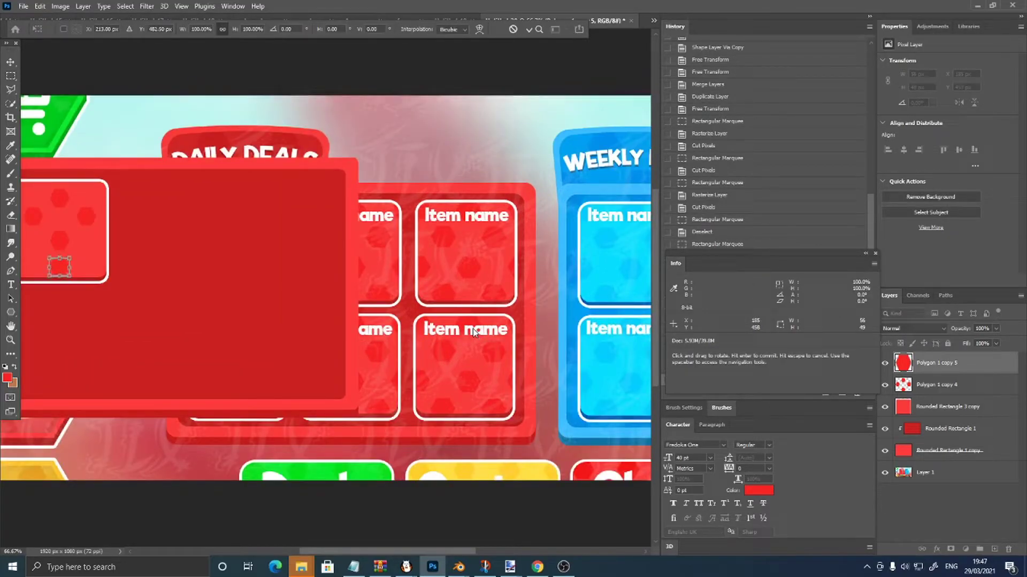
{"action": "key", "text": "Down"}
{"action": "key", "text": "Up"}
{"action": "key", "text": "Down"}
{"action": "scroll", "coordinate": [473, 329], "scroll_direction": "down", "scroll_amount": 2}
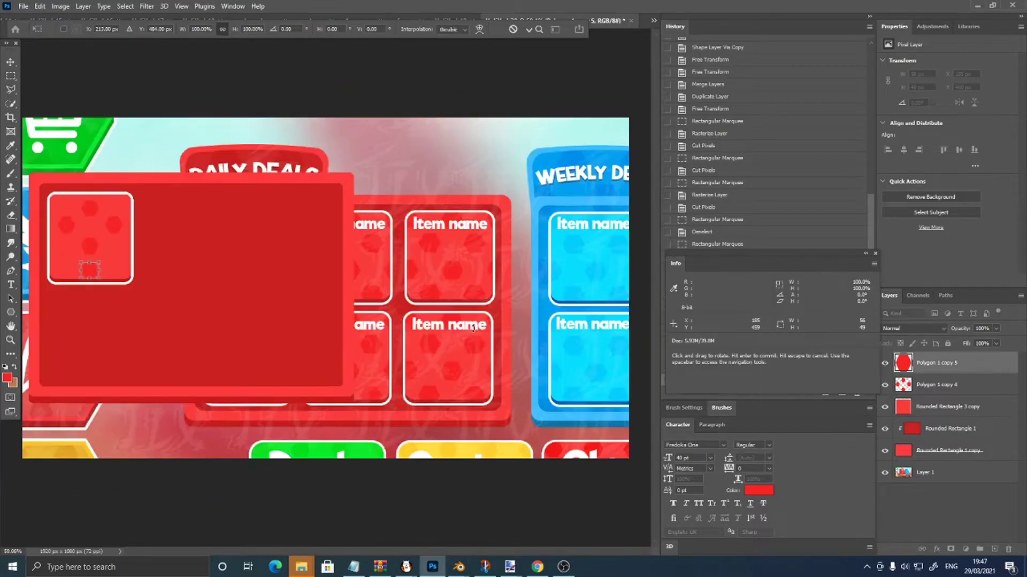
{"action": "left_click", "coordinate": [11, 91]}
{"action": "key", "text": "ctrl+minus"}
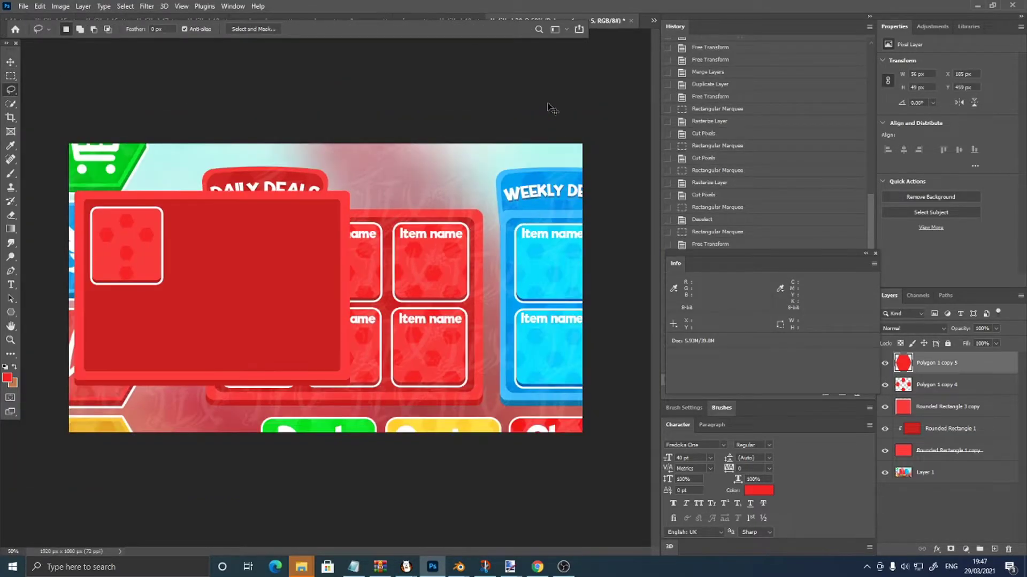
- Move the lower hexagon into the item box's lower-left corner at about X 115 px, Y 459 px
{"action": "key", "text": "Left"}
{"action": "key", "text": "Left"}
{"action": "key", "text": "Left"}
{"action": "key", "text": "Left"}
{"action": "key", "text": "Left"}
{"action": "key", "text": "Left"}
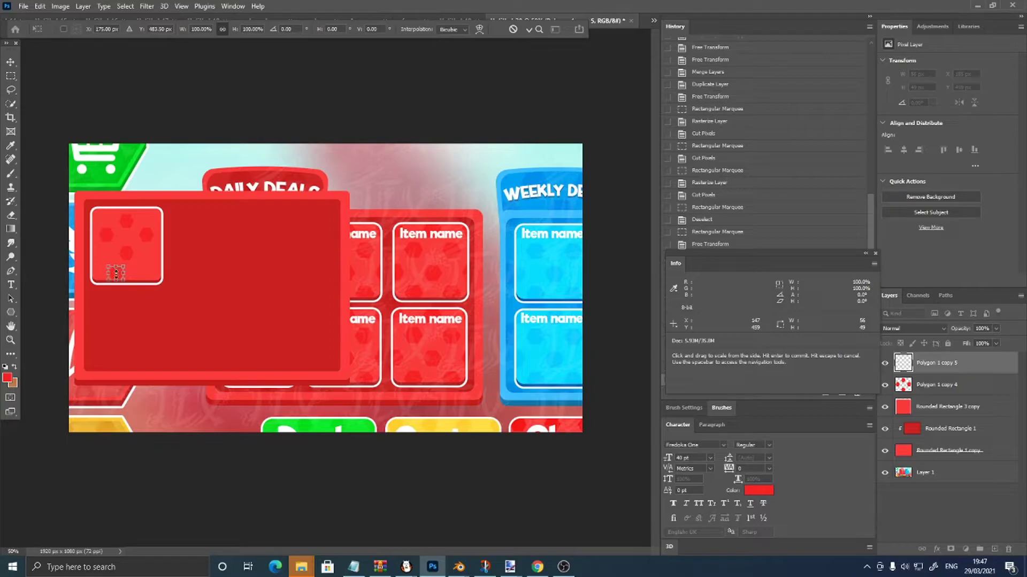
{"action": "left_click_drag", "start_coordinate": [116, 272], "coordinate": [112, 285]}
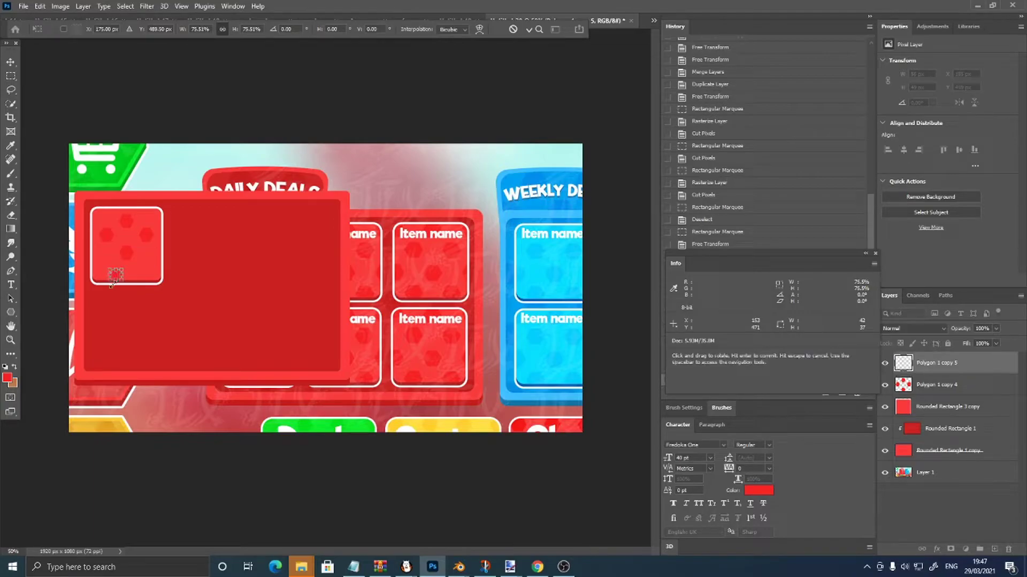
{"action": "key", "text": "ctrl+z"}
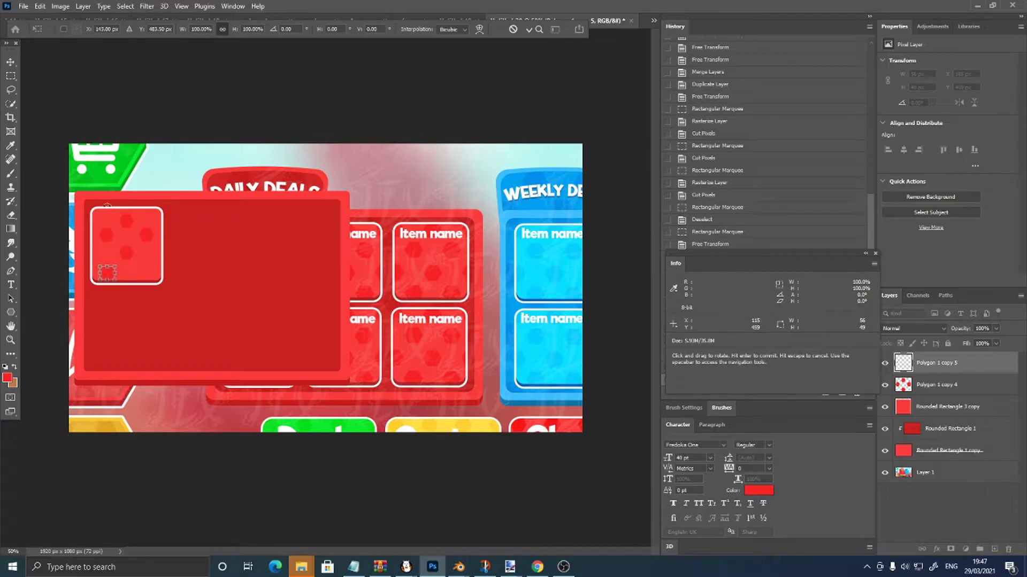
{"action": "key", "text": "ctrl+d"}
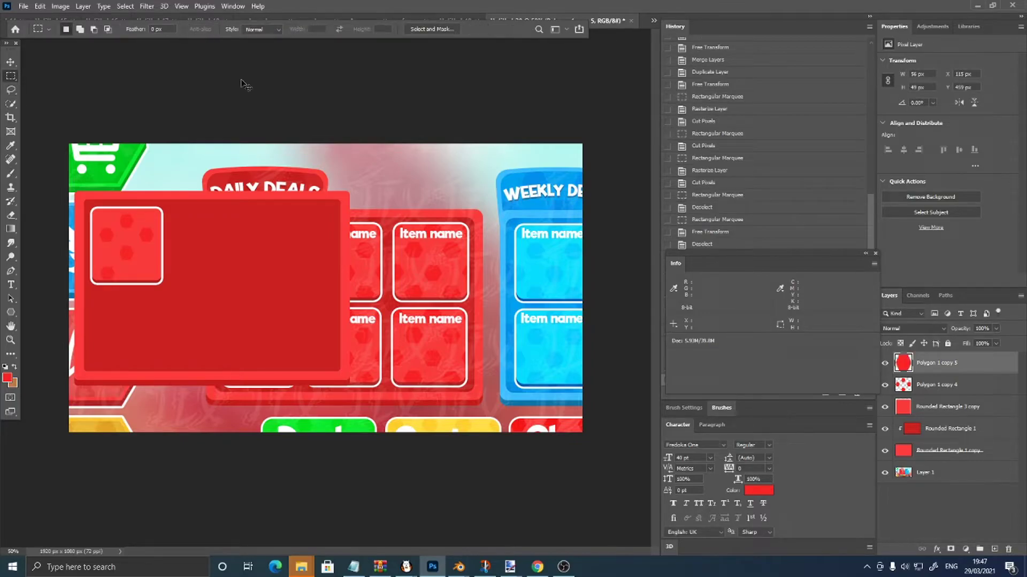
- Duplicate the lower-left hexagon and shift the copy horizontally to the box's lower-right corner at about X 263 px
{"action": "key", "text": "ctrl+j"}
{"action": "key", "text": "ctrl+t"}
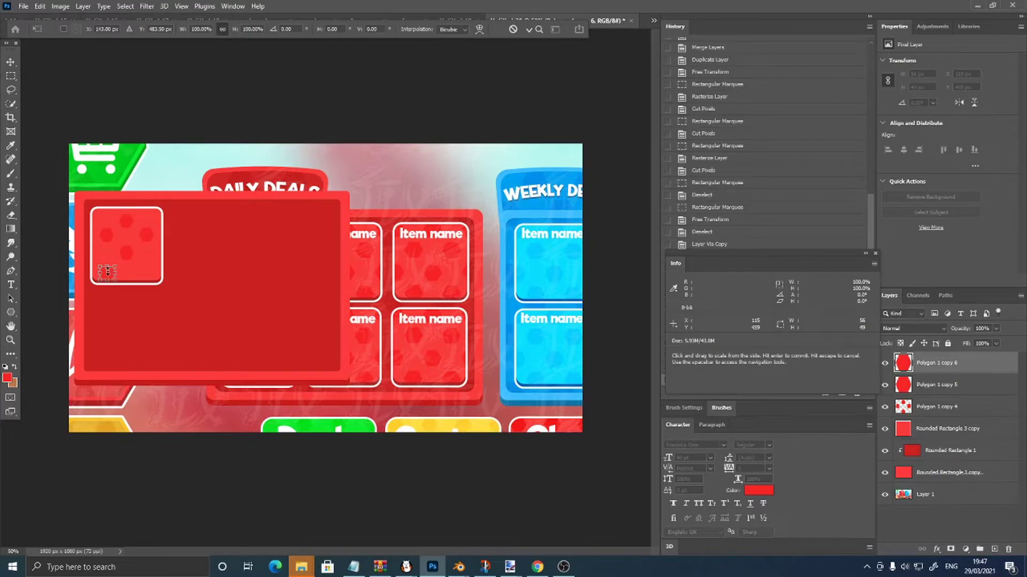
{"action": "key", "text": "Right"}
{"action": "key", "text": "Right"}
{"action": "key", "text": "Right"}
{"action": "key", "text": "Right"}
{"action": "key", "text": "Right"}
{"action": "key", "text": "Right"}
{"action": "key", "text": "Right"}
{"action": "key", "text": "Right"}
{"action": "key", "text": "Right"}
{"action": "key", "text": "Right"}
{"action": "key", "text": "Right"}
{"action": "key", "text": "Right"}
{"action": "key", "text": "Right"}
{"action": "key", "text": "Right"}
{"action": "key", "text": "Right"}
{"action": "key", "text": "Right"}
{"action": "key", "text": "Right"}
{"action": "key", "text": "Right"}
{"action": "key", "text": "Right"}
{"action": "key", "text": "Right"}
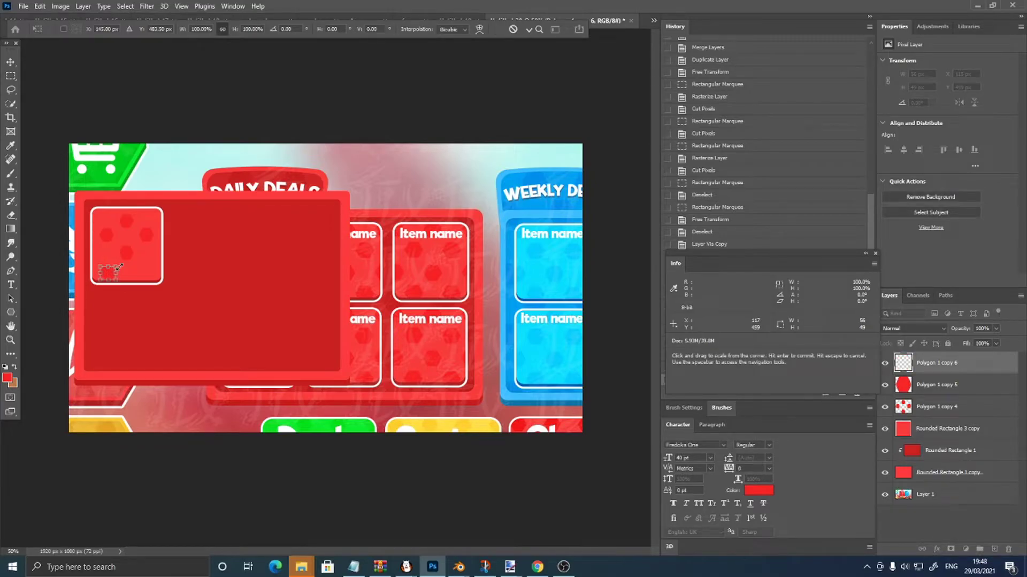
{"action": "key", "text": "Right"}
{"action": "key", "text": "Right"}
{"action": "key", "text": "Right"}
{"action": "key", "text": "Right"}
{"action": "key", "text": "Right"}
{"action": "key", "text": "Right"}
{"action": "key", "text": "Right"}
{"action": "key", "text": "Right"}
{"action": "key", "text": "Right"}
{"action": "key", "text": "Right"}
{"action": "key", "text": "Right"}
{"action": "key", "text": "Right"}
{"action": "key", "text": "Right"}
{"action": "key", "text": "Right"}
{"action": "key", "text": "Right"}
{"action": "key", "text": "Right"}
{"action": "key", "text": "Right"}
{"action": "key", "text": "Right"}
{"action": "key", "text": "Right"}
{"action": "key", "text": "Right"}
{"action": "key", "text": "shift+Right"}
{"action": "key", "text": "shift+Right"}
{"action": "key", "text": "shift+Right"}
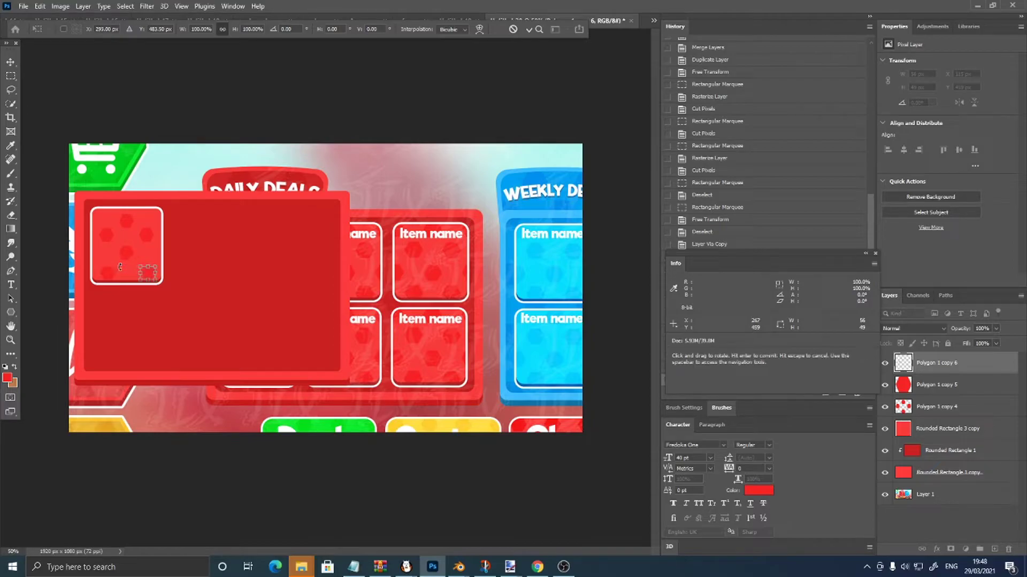
{"action": "left_click", "coordinate": [10, 78]}
- Merge all hexagon layers into one pattern layer and position it at about X 116 px, Y 254 px in the box
{"action": "key", "text": "ctrl+minus"}
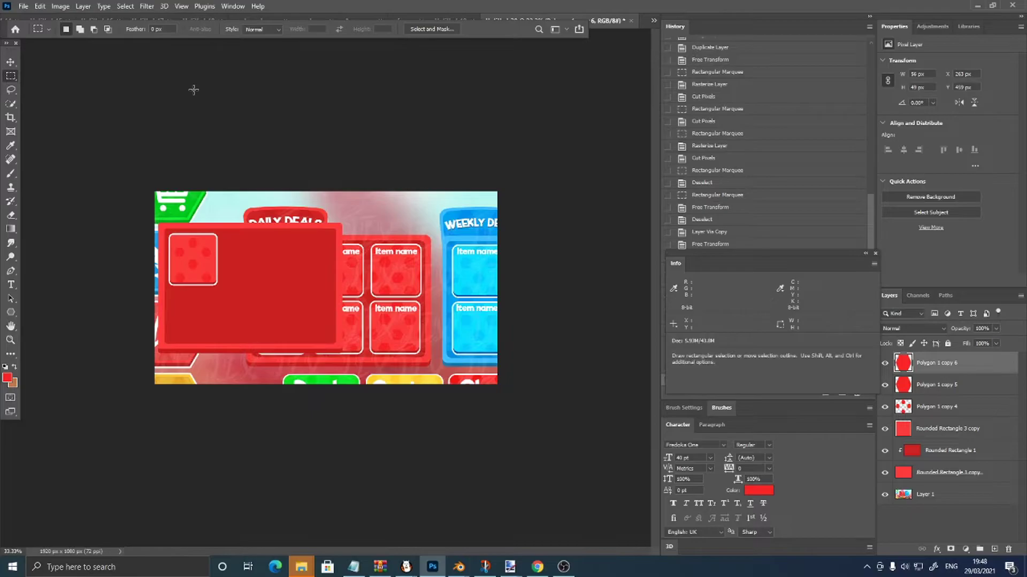
{"action": "left_click", "coordinate": [957, 402], "text": "shift"}
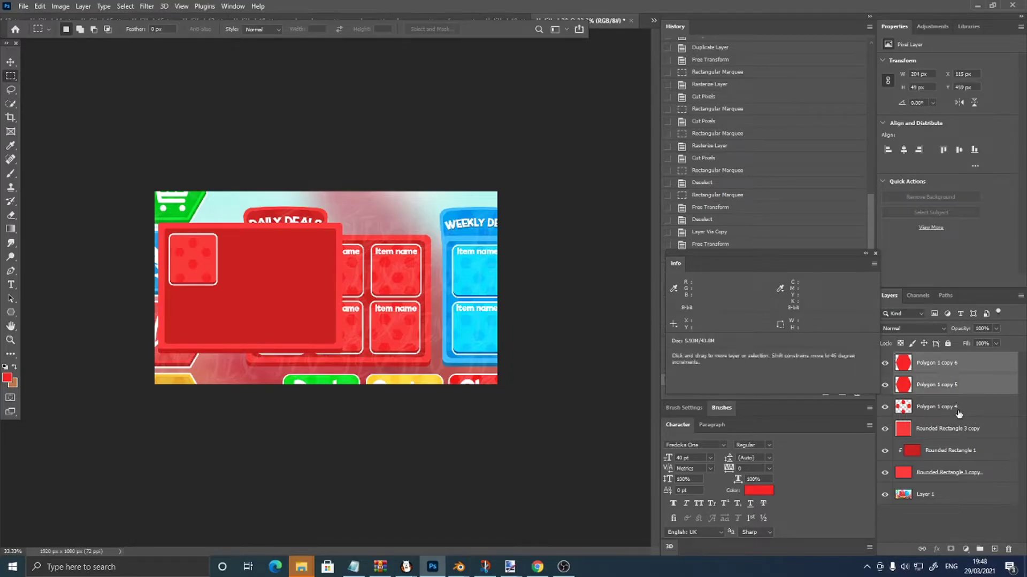
{"action": "key", "text": "ctrl+e"}
{"action": "key", "text": "ctrl+t"}
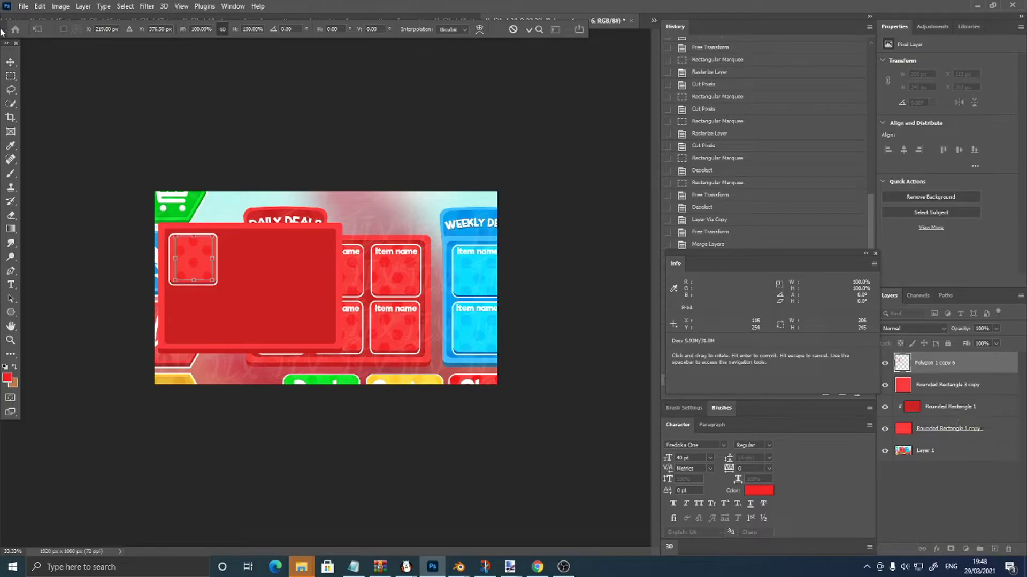
{"action": "key", "text": "Return"}
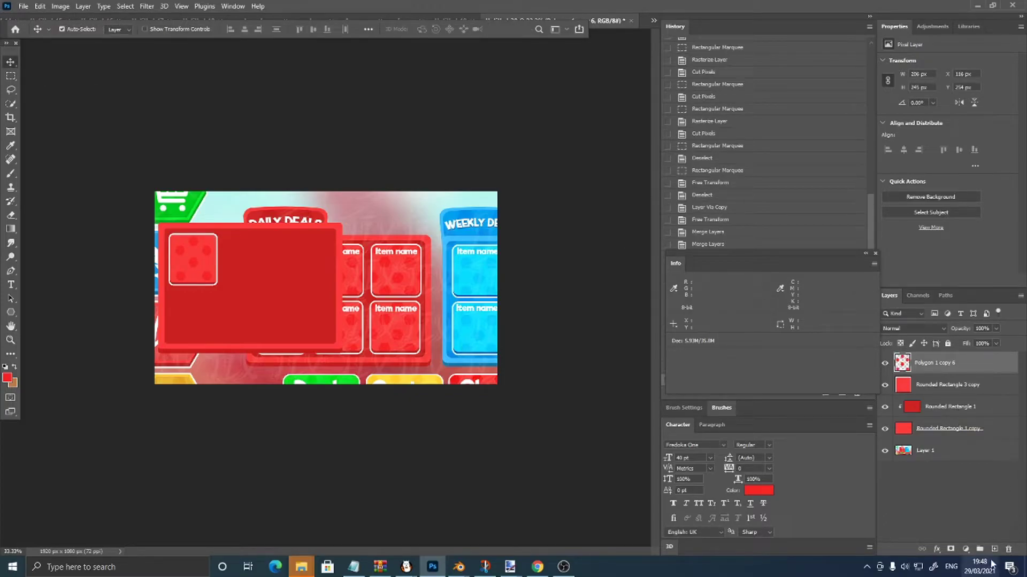
- Add a new layer above the hexagon pattern and set the foreground colour to white (ffffff)
{"action": "left_click", "coordinate": [994, 549]}
{"action": "left_click", "coordinate": [7, 381]}
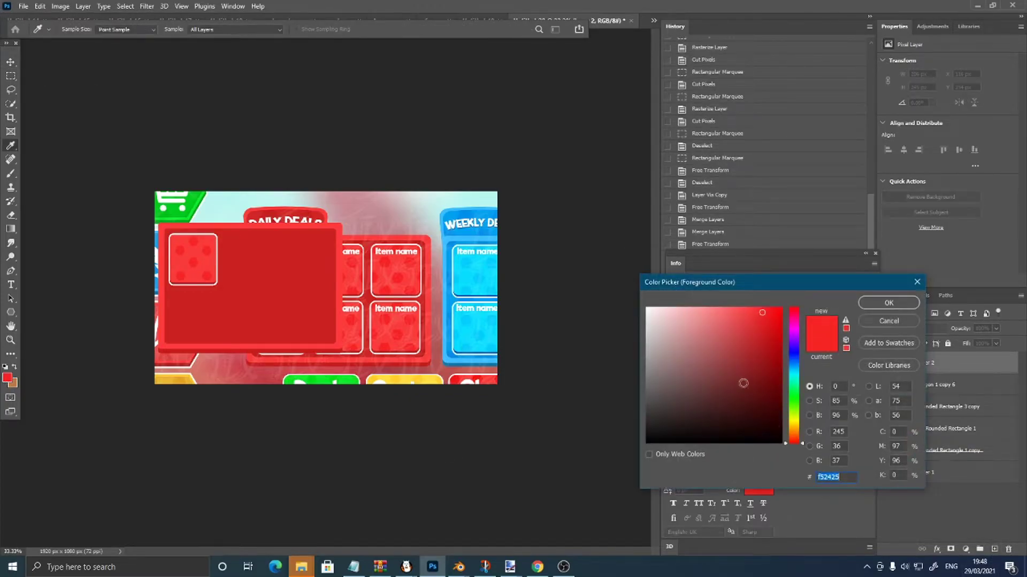
{"action": "type", "text": "ffffff"}
{"action": "left_click", "coordinate": [893, 303]}
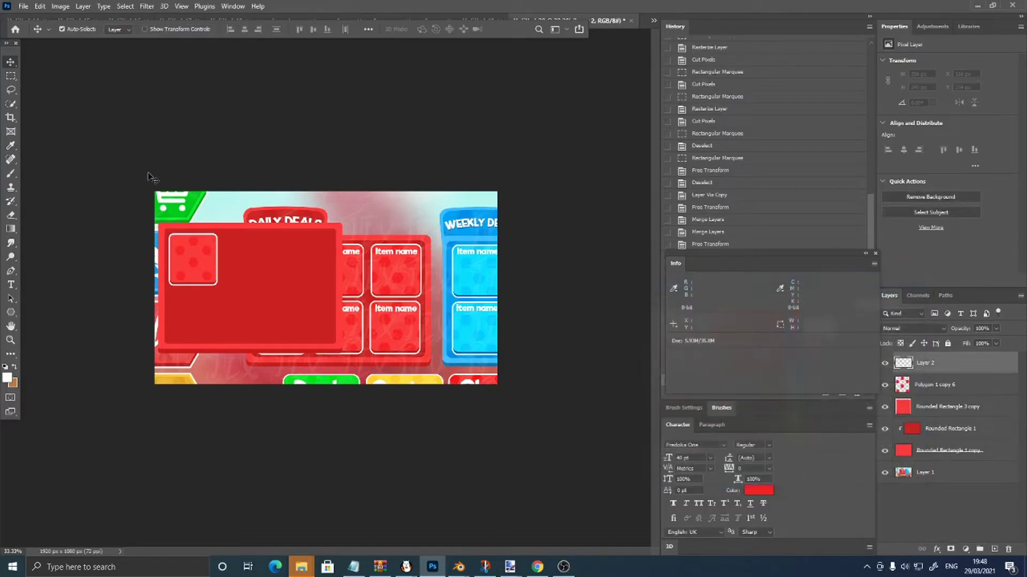
- Set the Type tool's font to MOON GET! Heavy
{"action": "left_click", "coordinate": [10, 284]}
{"action": "left_click", "coordinate": [154, 31]}
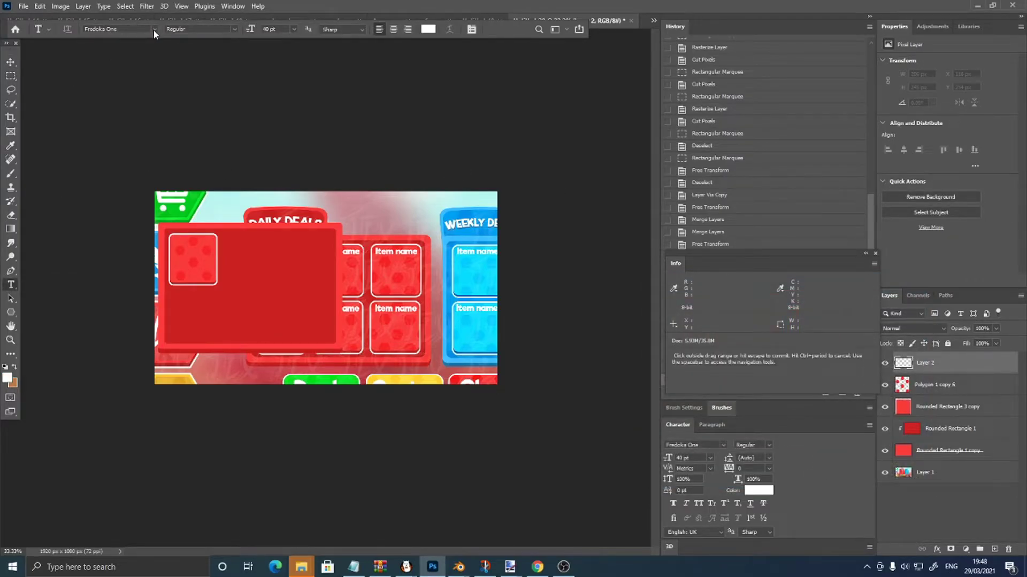
{"action": "left_click", "coordinate": [153, 30]}
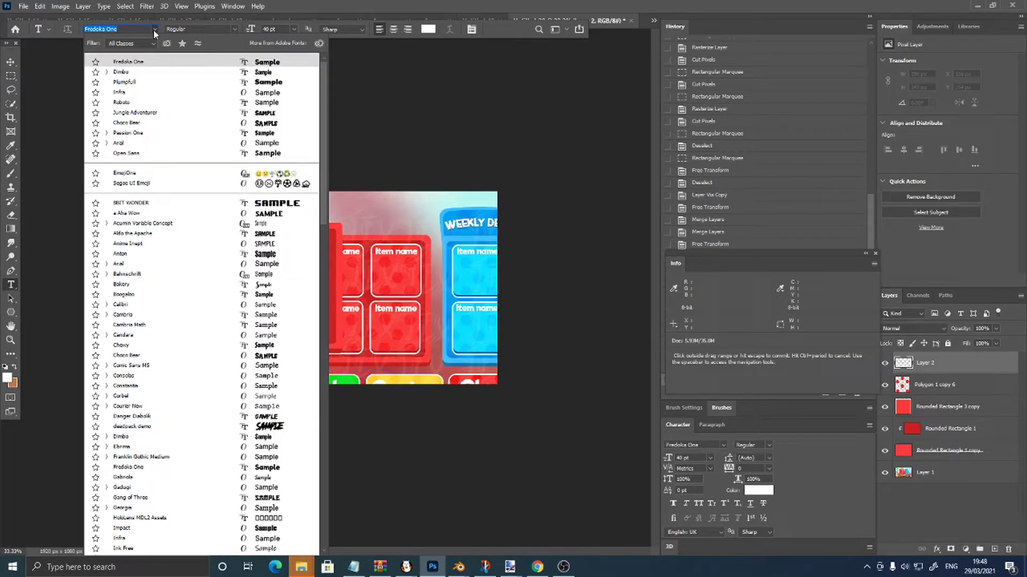
{"action": "type", "text": "Arial"}
{"action": "scroll", "coordinate": [219, 266], "scroll_direction": "down", "scroll_amount": 2}
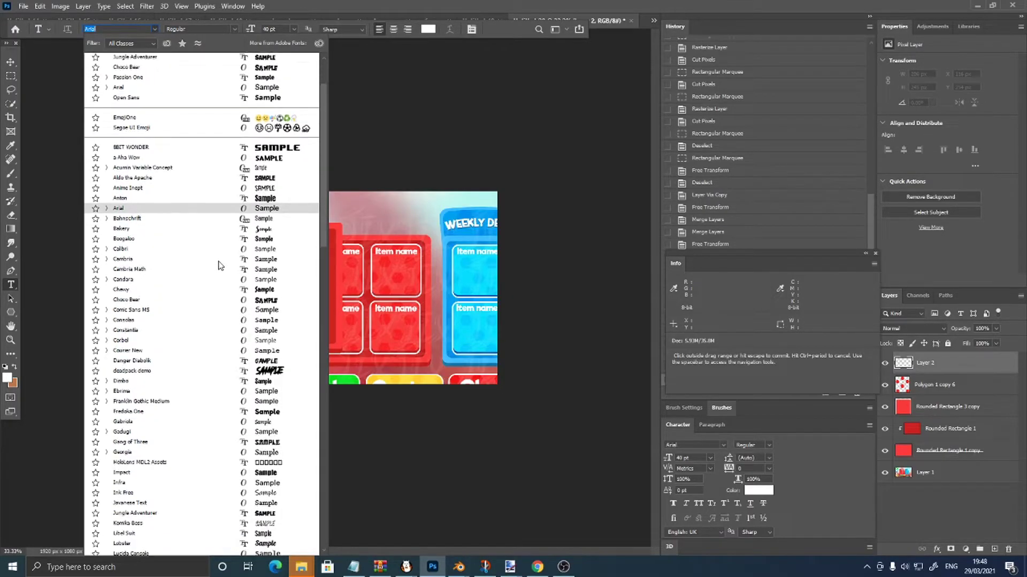
{"action": "scroll", "coordinate": [219, 266], "scroll_direction": "down", "scroll_amount": 8}
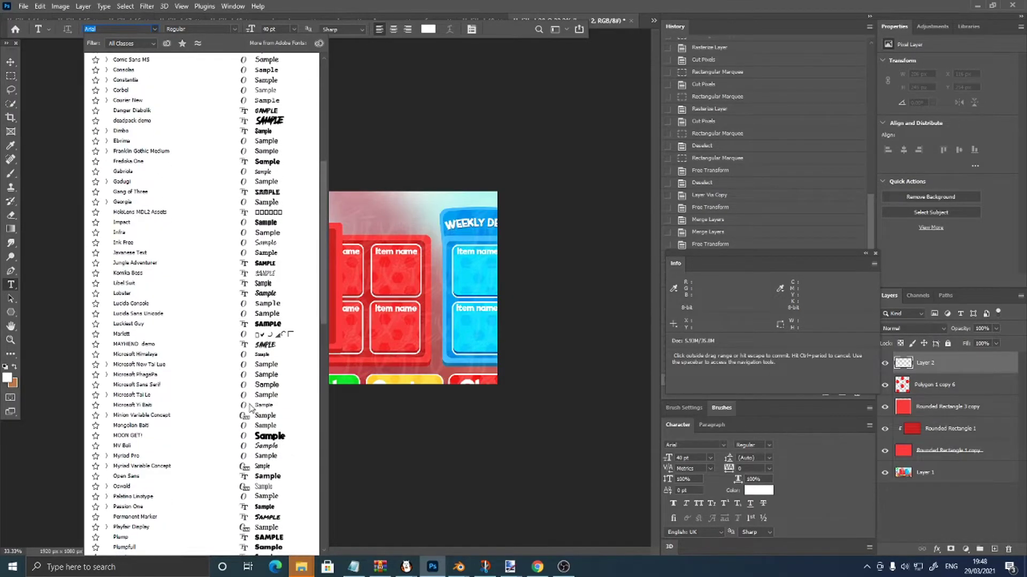
{"action": "left_click", "coordinate": [253, 438]}
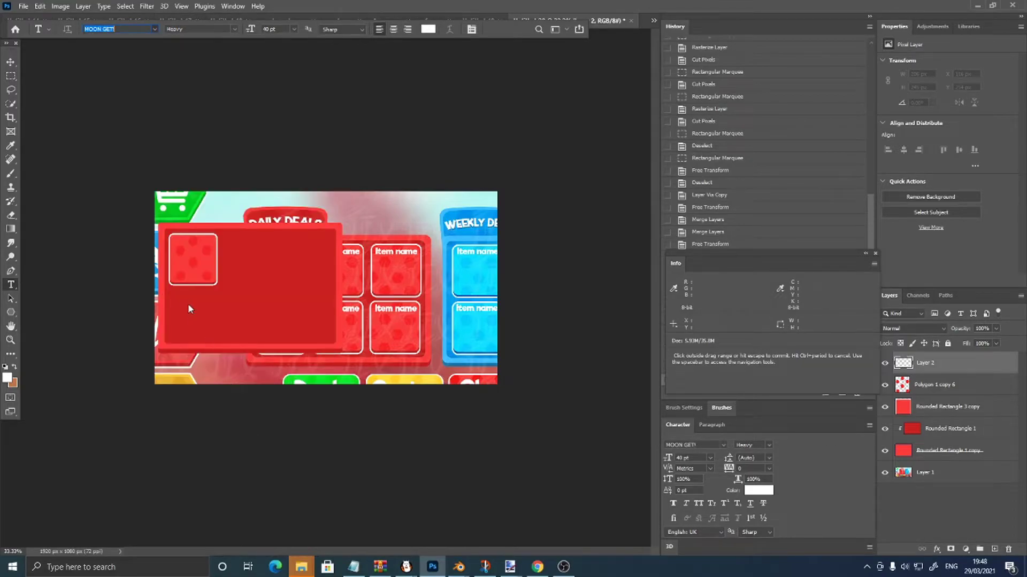
- Add a white 40 pt "item name" text label over the hexagon-patterned item box
{"action": "left_click", "coordinate": [568, 567]}
{"action": "left_click", "coordinate": [568, 568]}
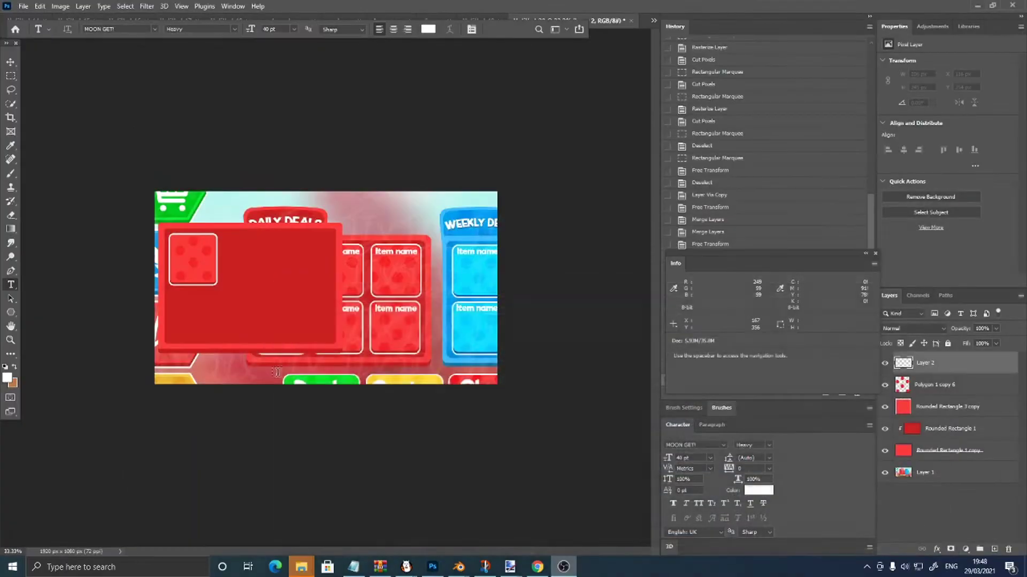
{"action": "left_click", "coordinate": [189, 258]}
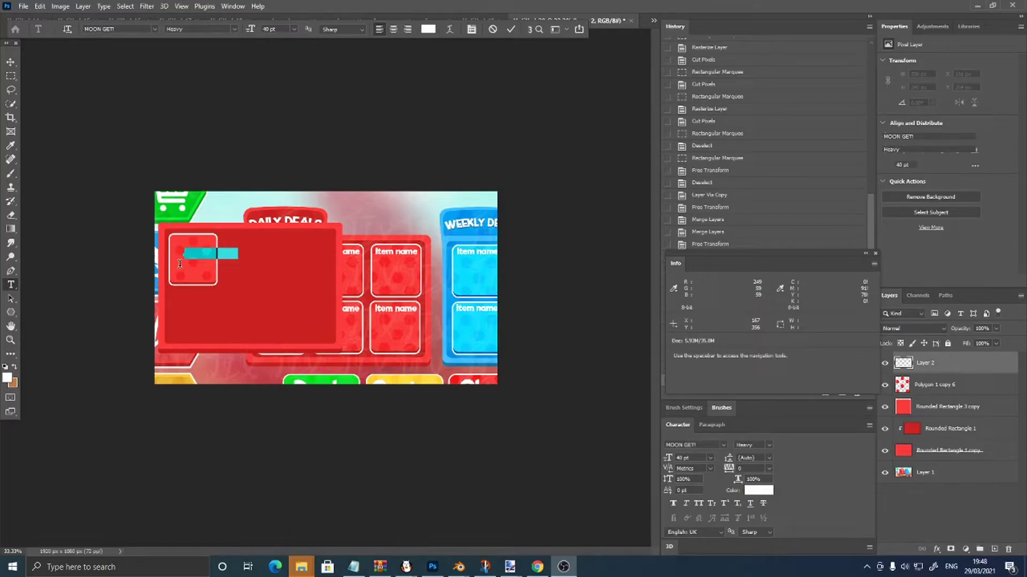
{"action": "type", "text": "ITEM NAME"}
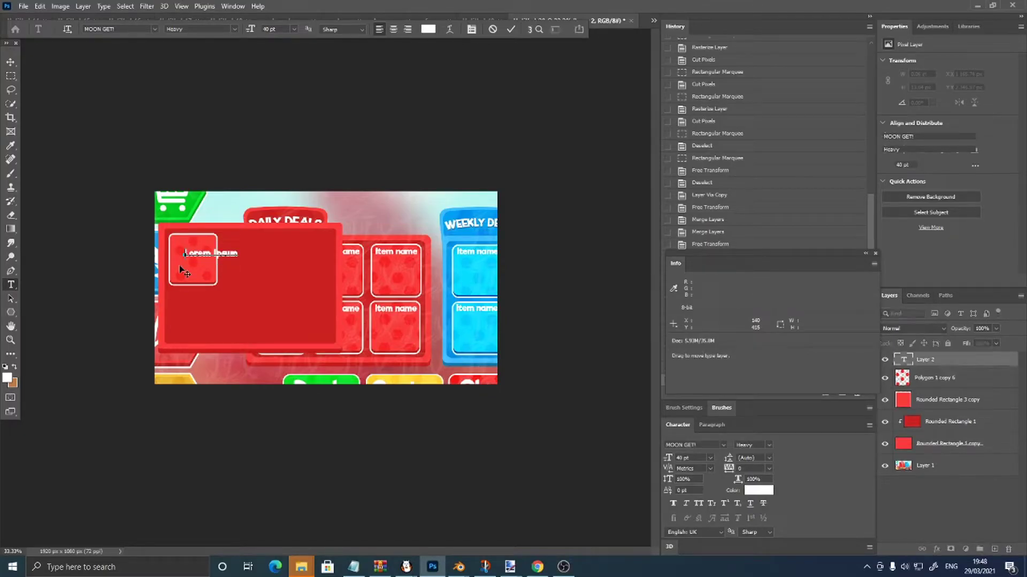
{"action": "key", "text": "BackSpace"}
{"action": "key", "text": "BackSpace"}
{"action": "key", "text": "BackSpace"}
{"action": "key", "text": "BackSpace"}
{"action": "key", "text": "BackSpace"}
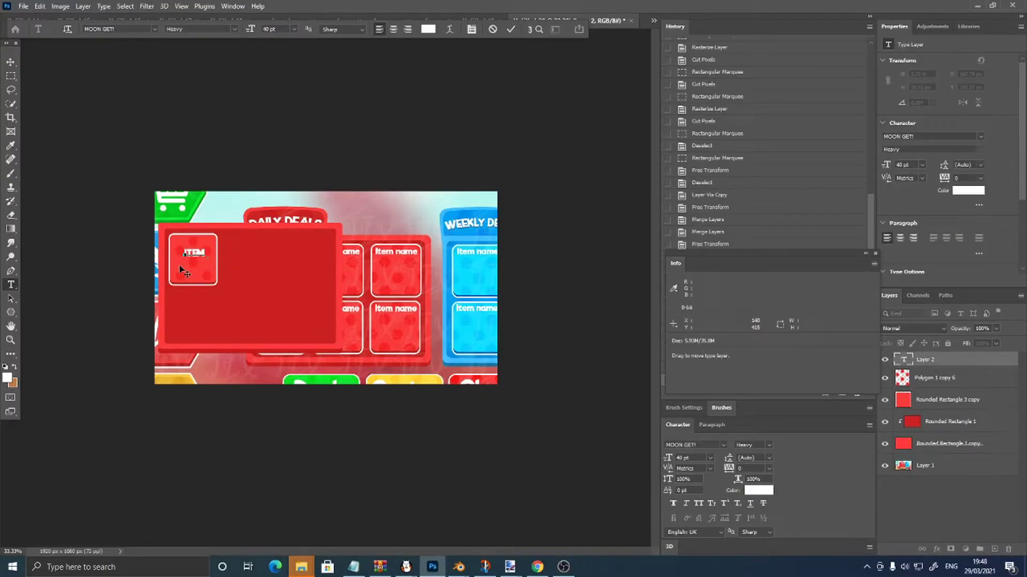
{"action": "type", "text": "m Name"}
{"action": "key", "text": "BackSpace"}
{"action": "key", "text": "BackSpace"}
{"action": "key", "text": "BackSpace"}
{"action": "type", "text": "ame"}
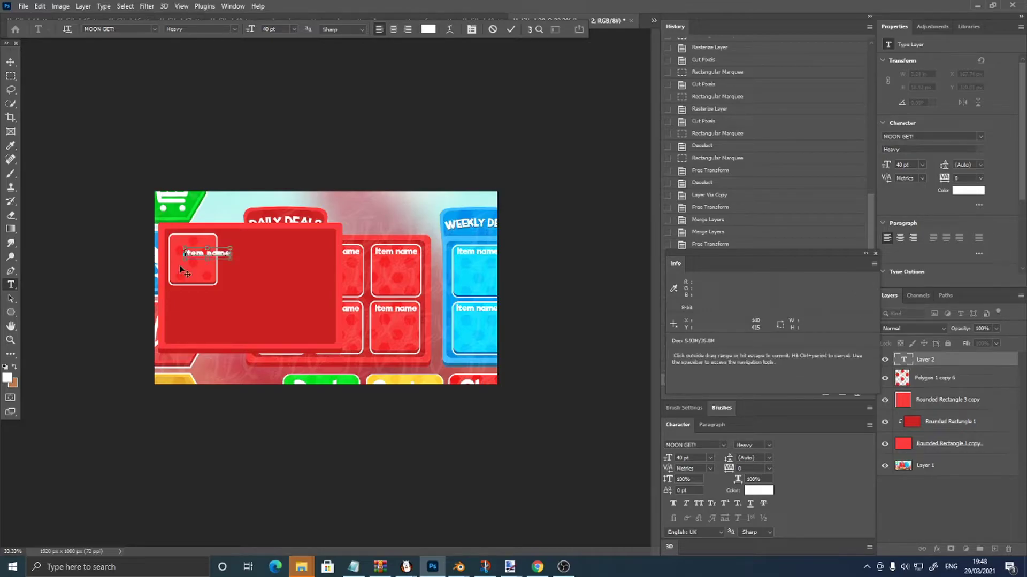
- Capitalise the label's first letter so that it reads "Item name"
{"action": "key", "text": "ctrl+minus"}
{"action": "key", "text": "ctrl+plus"}
{"action": "key", "text": "ctrl+plus"}
{"action": "key", "text": "ctrl+plus"}
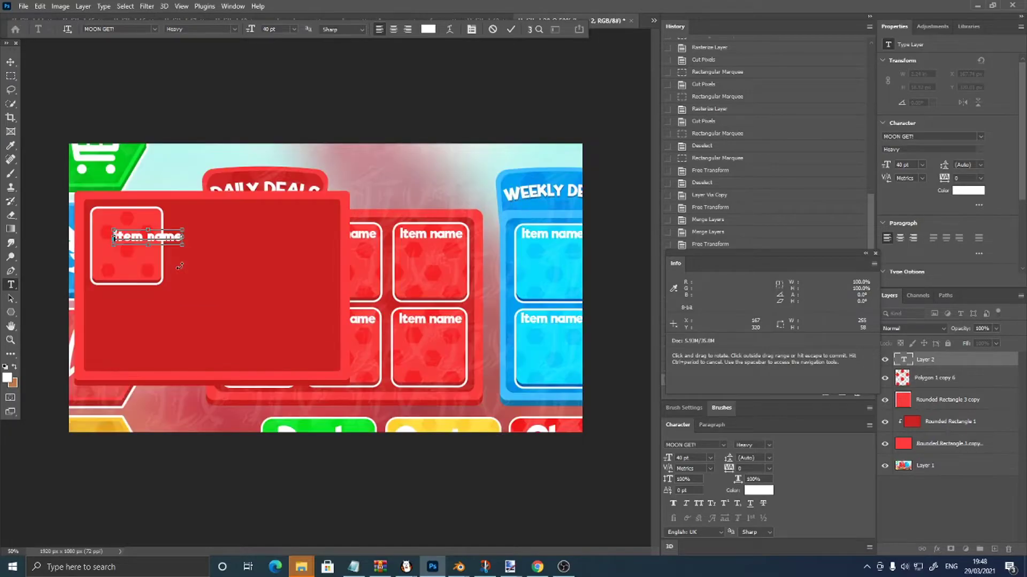
{"action": "left_click", "coordinate": [11, 65]}
{"action": "left_click", "coordinate": [11, 325]}
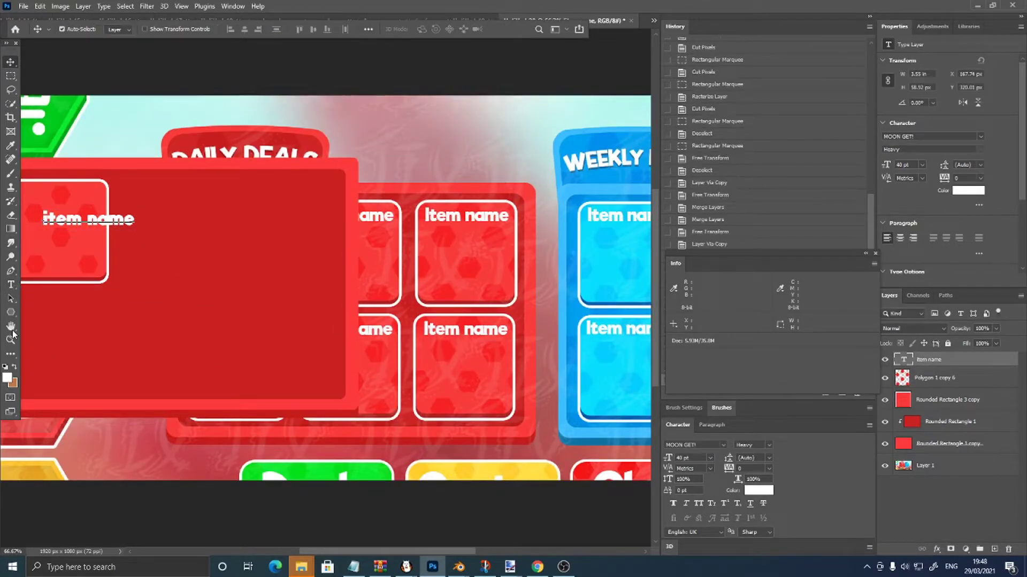
{"action": "left_click_drag", "start_coordinate": [71, 222], "coordinate": [102, 222]}
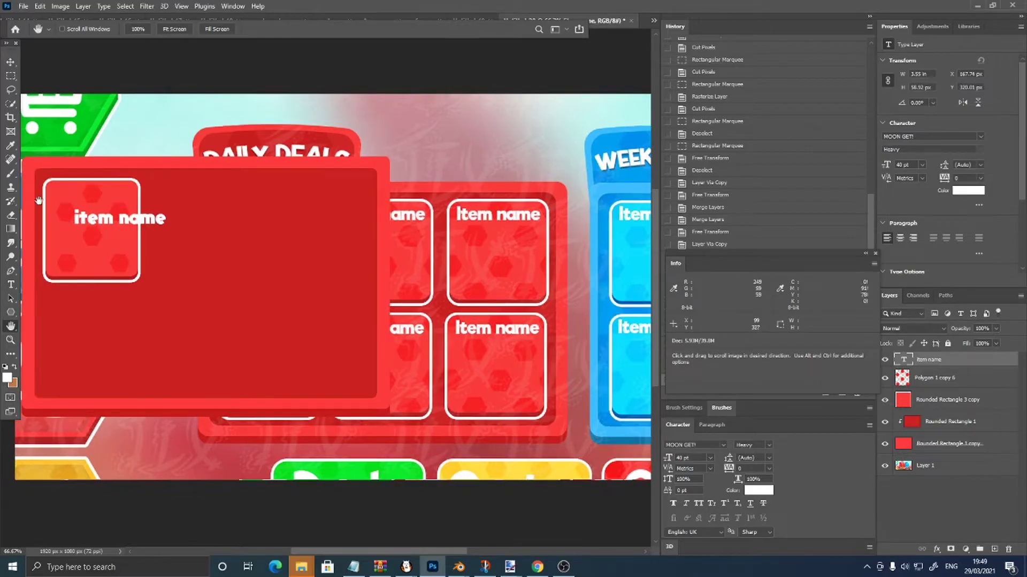
{"action": "left_click", "coordinate": [10, 284]}
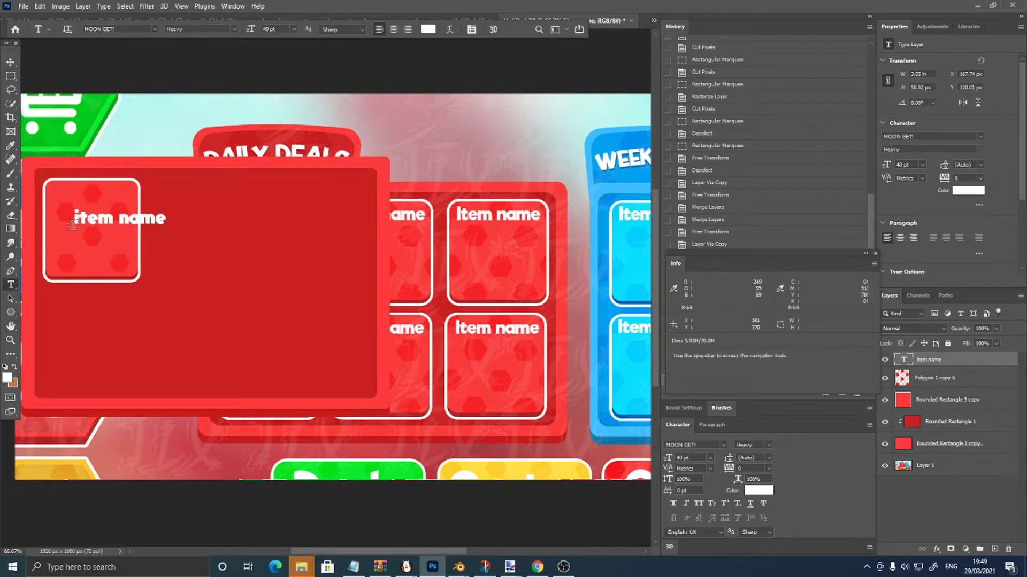
{"action": "left_click", "coordinate": [75, 217]}
{"action": "type", "text": "I"}
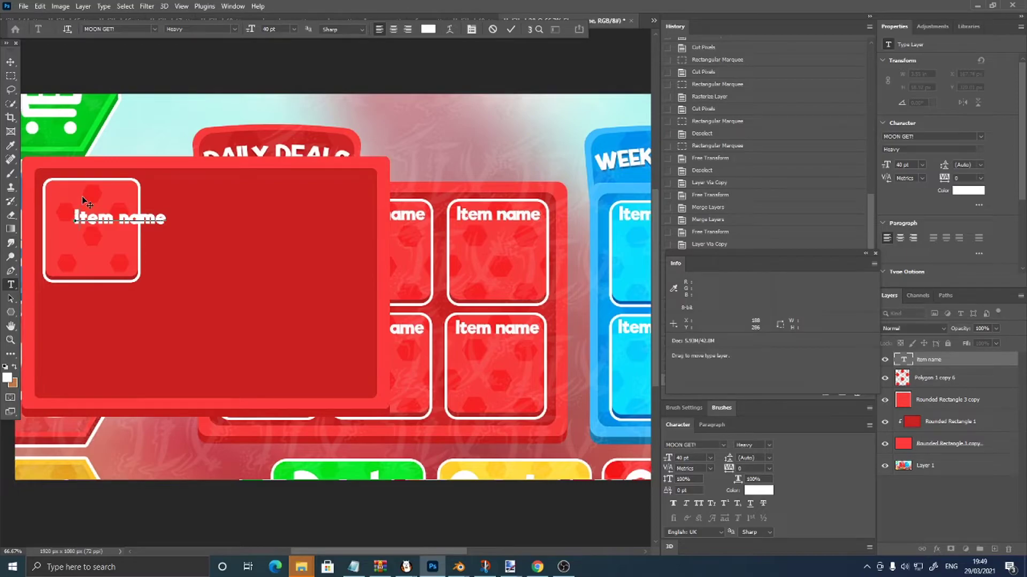
{"action": "left_click", "coordinate": [11, 61]}
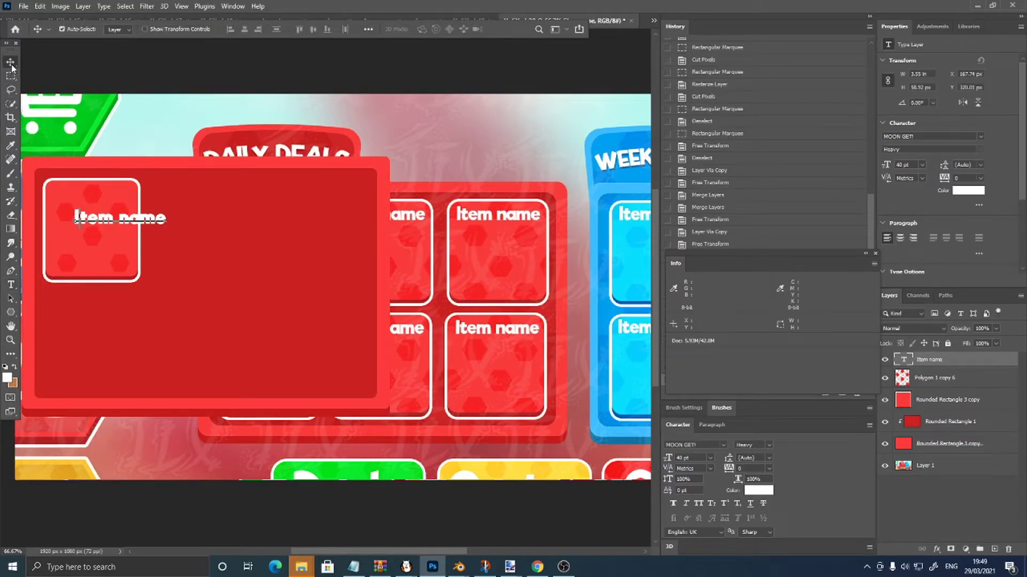
- Scale the "Item name" label to about 82% and centre it along the item box's upper edge
{"action": "key", "text": "ctrl+t"}
{"action": "left_click_drag", "start_coordinate": [147, 222], "coordinate": [106, 190]}
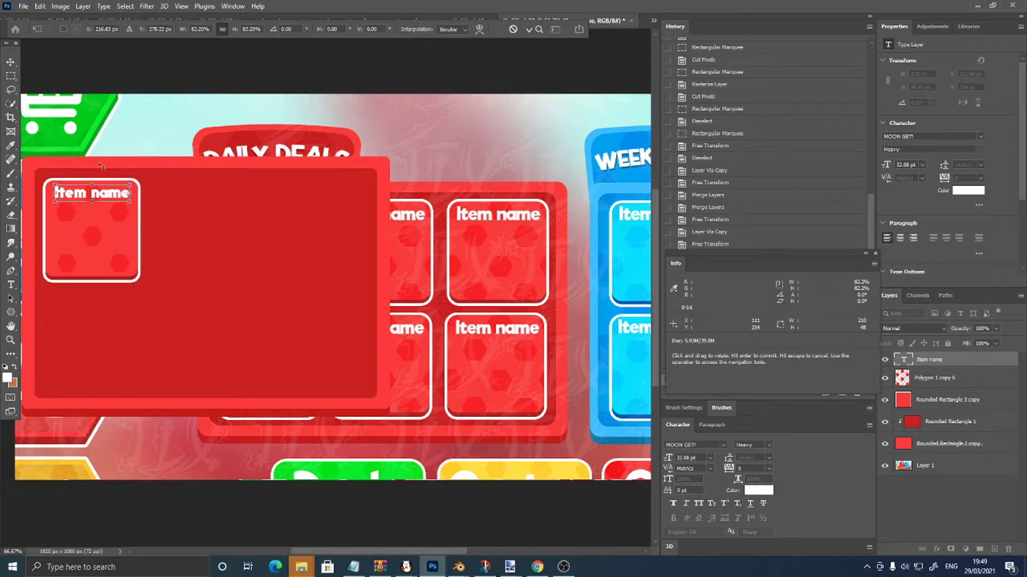
{"action": "key", "text": "Left"}
{"action": "key", "text": "Left"}
{"action": "key", "text": "Left"}
{"action": "key", "text": "Right"}
{"action": "key", "text": "Right"}
{"action": "key", "text": "Return"}
- Merge the label, hexagon pattern and box into one layer, and place a duplicate beside it at X 374 px
{"action": "left_click", "coordinate": [966, 410], "text": "shift"}
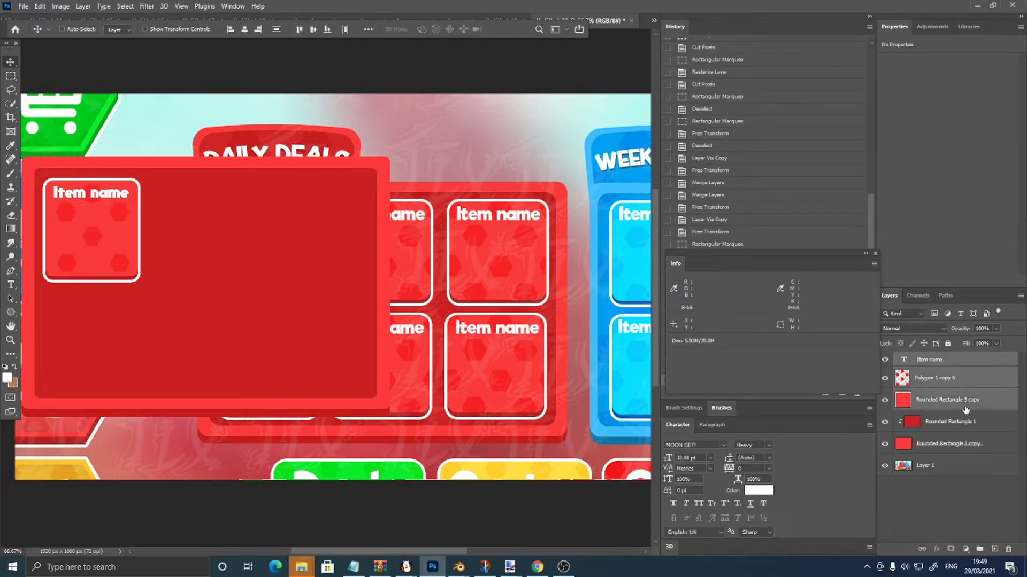
{"action": "key", "text": "ctrl+e"}
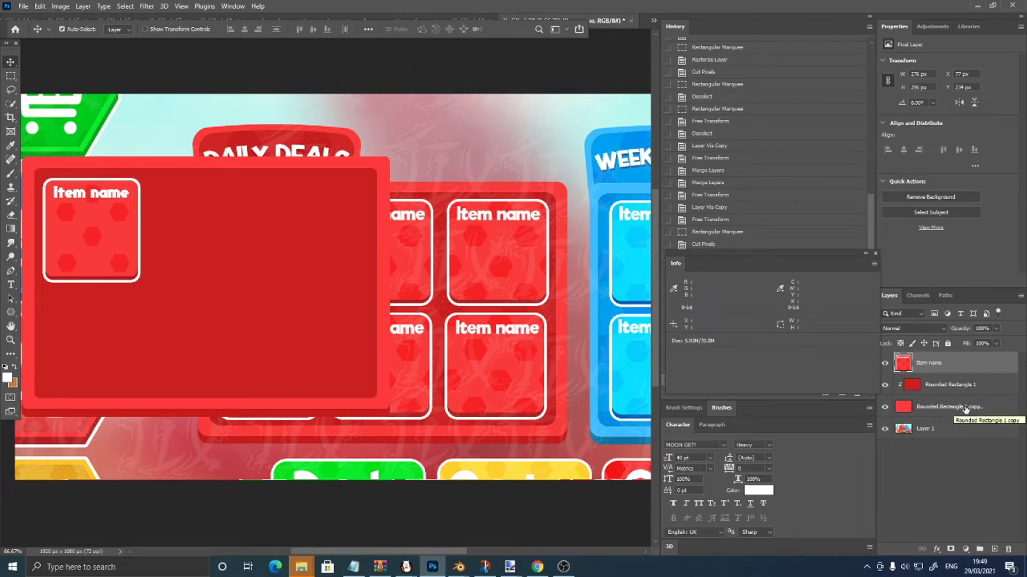
{"action": "key", "text": "ctrl"}
{"action": "key", "text": "ctrl+j"}
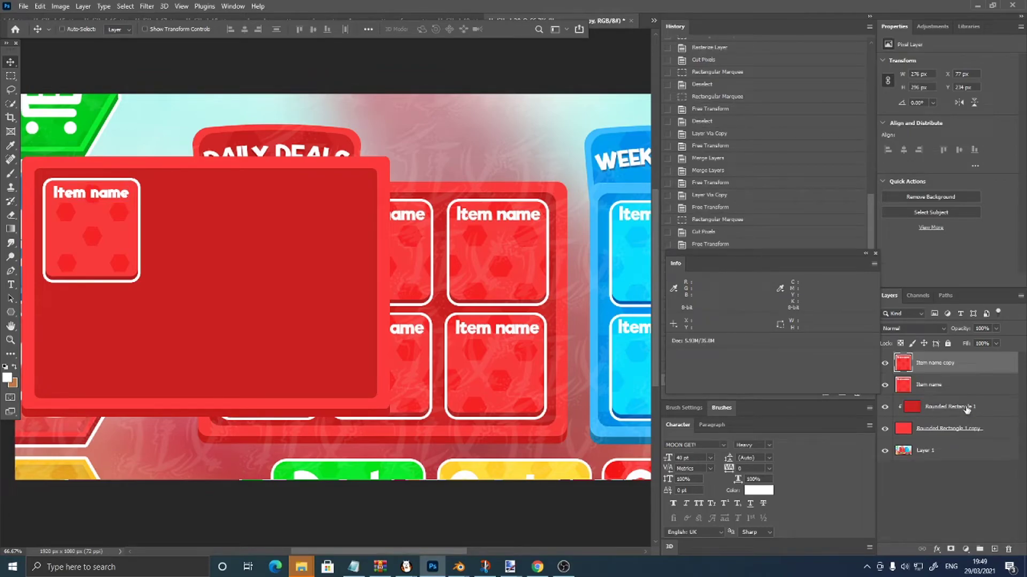
{"action": "key", "text": "ctrl+t"}
{"action": "left_click_drag", "start_coordinate": [73, 230], "coordinate": [159, 220]}
{"action": "left_click", "coordinate": [6, 74]}
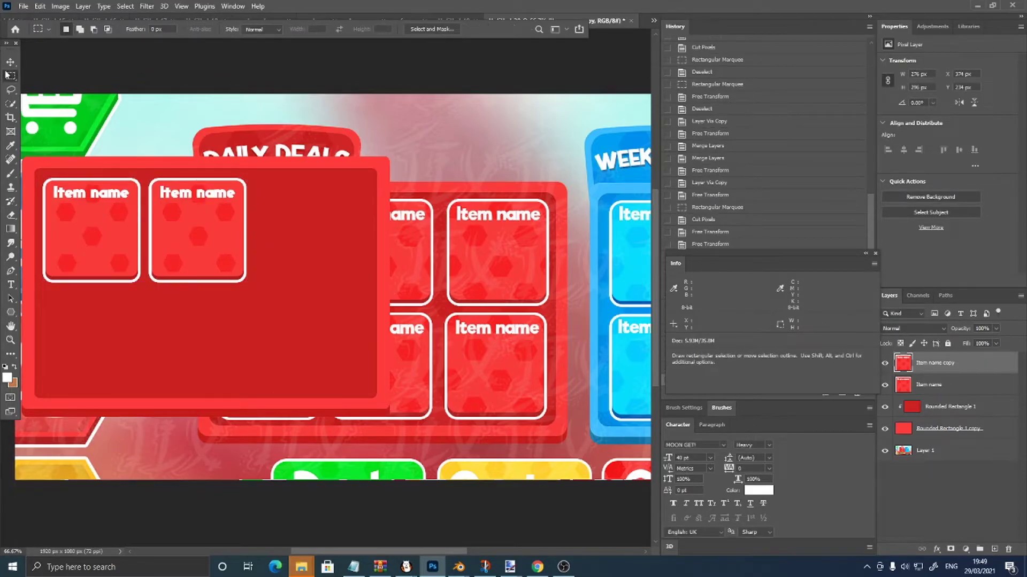
- Duplicate the second item box and shift the copy horizontally to X 669 px as the row's third box
{"action": "key", "text": "ctrl+alt+t"}
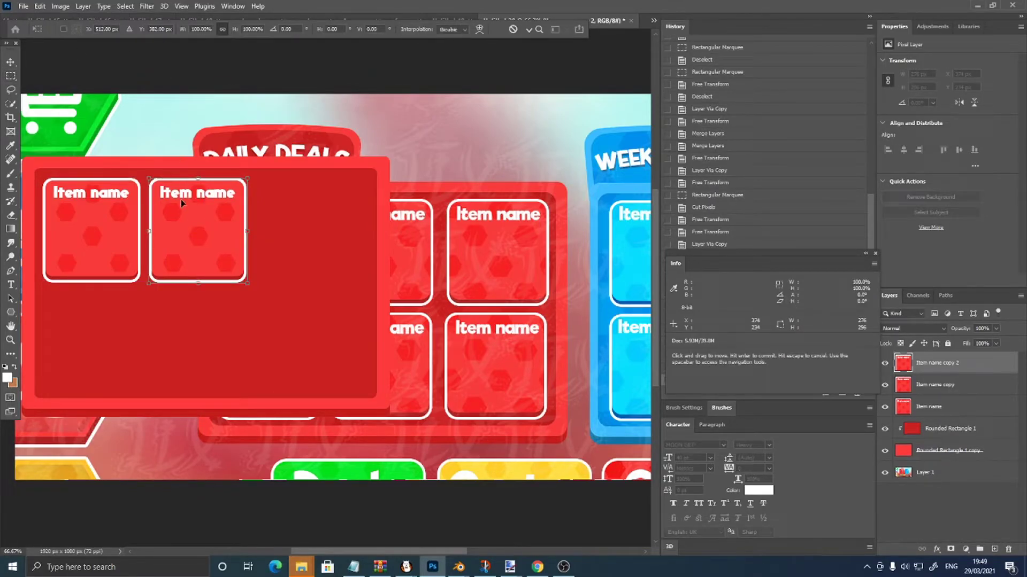
{"action": "left_click_drag", "start_coordinate": [192, 204], "coordinate": [284, 201]}
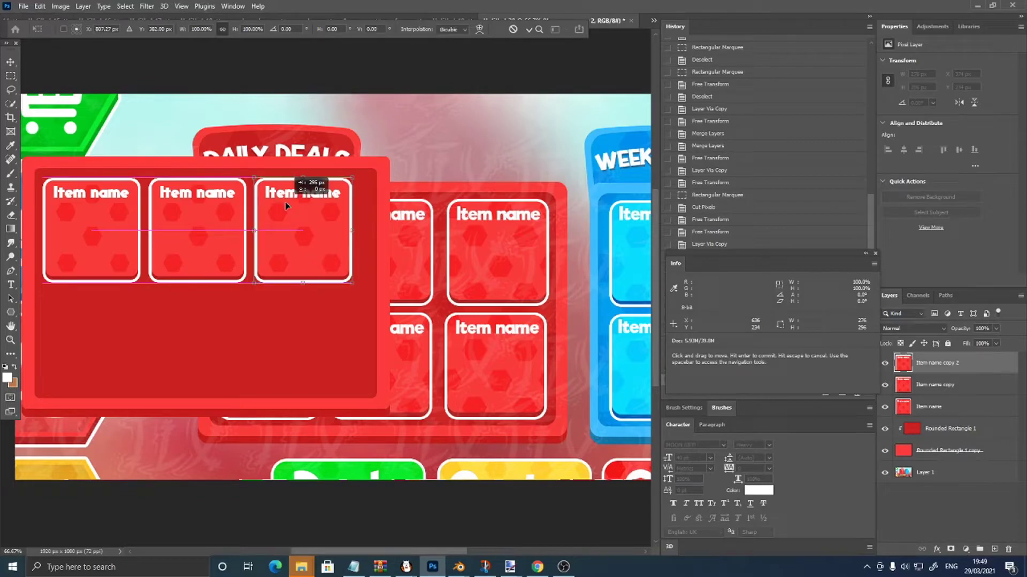
{"action": "left_click", "coordinate": [11, 62]}
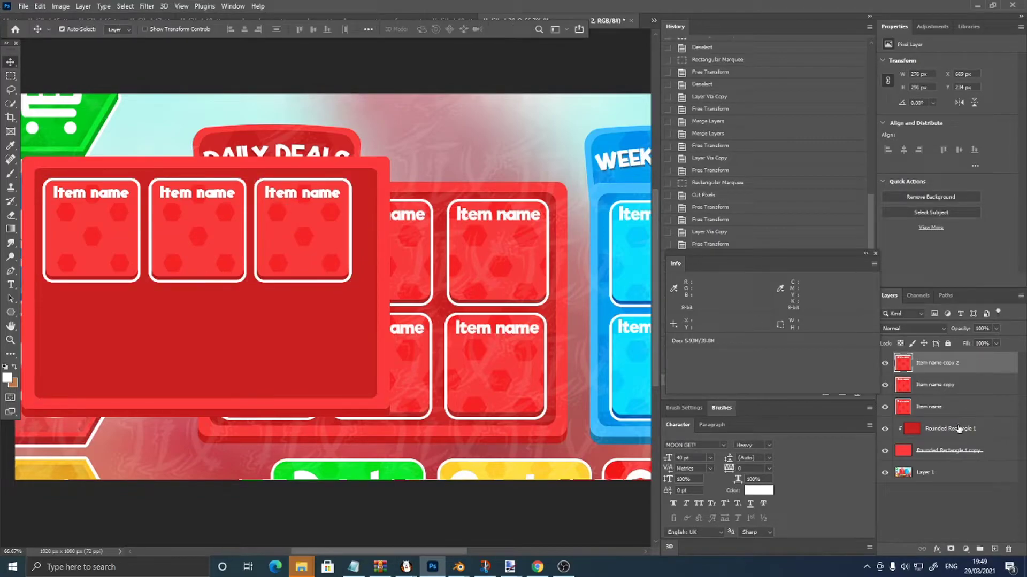
- Select all three item boxes and shift the row horizontally to X 101 px within the dark red panel
{"action": "left_click", "coordinate": [954, 406], "text": "shift"}
{"action": "key", "text": "ctrl+t"}
{"action": "left_click_drag", "start_coordinate": [284, 220], "coordinate": [292, 220]}
{"action": "left_click", "coordinate": [11, 76]}
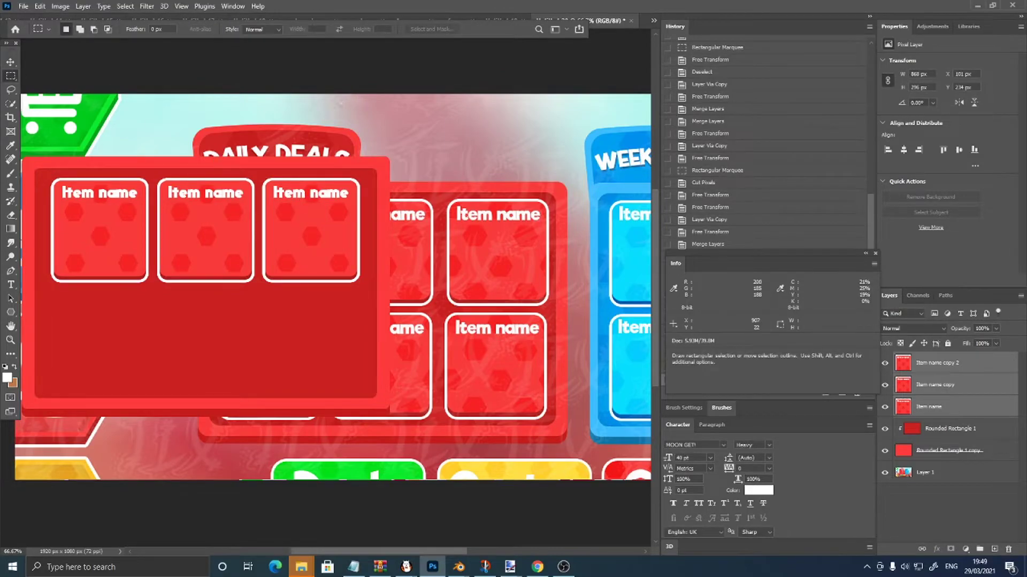
- Duplicate the row of three item boxes and move the copies down to about Y 540 px as a second row
{"action": "key", "text": "ctrl+j"}
{"action": "key", "text": "ctrl+t"}
{"action": "left_click_drag", "start_coordinate": [313, 220], "coordinate": [315, 320]}
{"action": "key", "text": "ctrl+minus"}
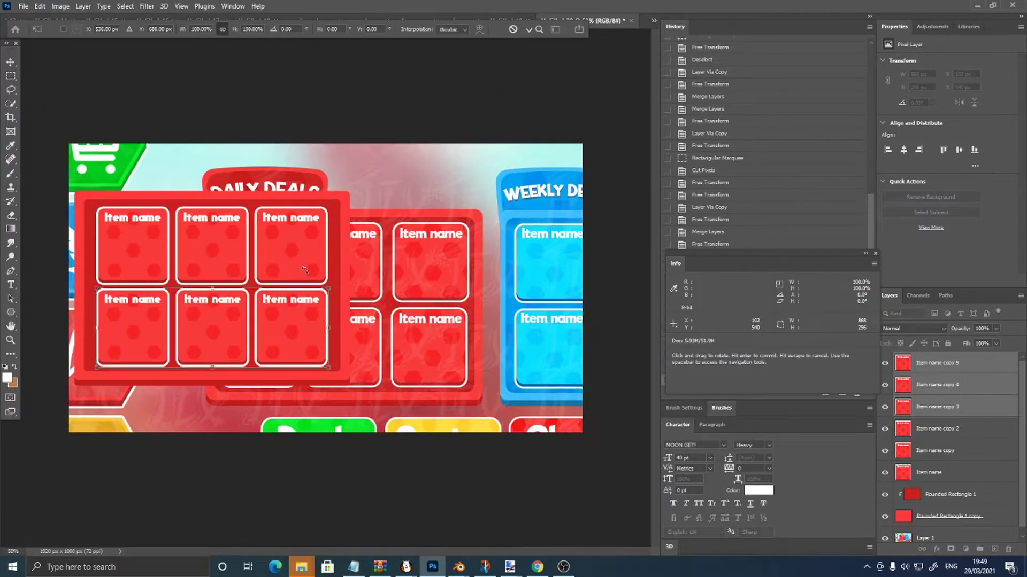
- Select all six item boxes, nudge them up to about Y 232 px, and group their layers
{"action": "left_click", "coordinate": [983, 473], "text": "shift"}
{"action": "key", "text": "m"}
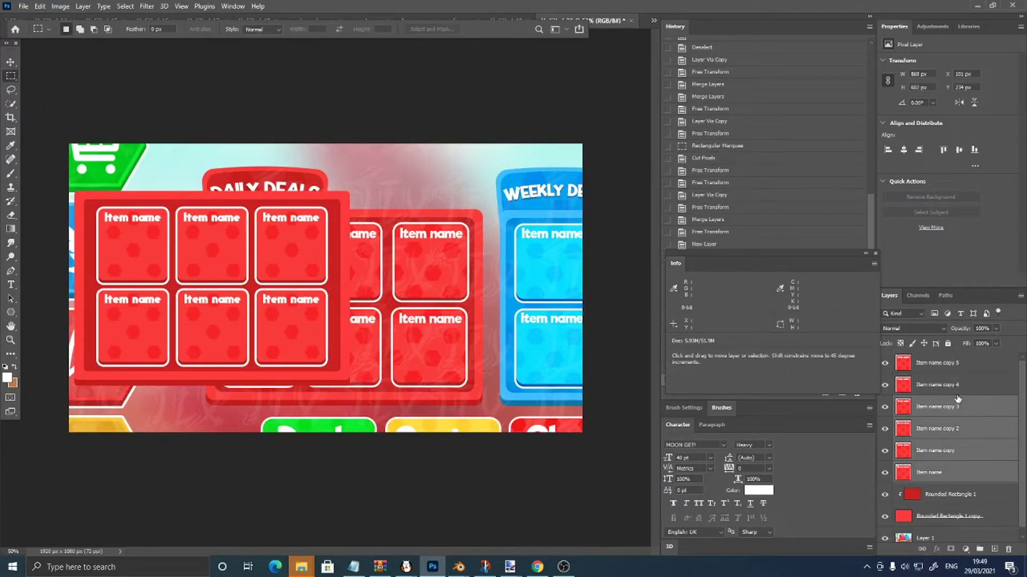
{"action": "left_click", "coordinate": [957, 391], "text": "shift"}
{"action": "left_click", "coordinate": [955, 369], "text": "shift"}
{"action": "key", "text": "ctrl+t"}
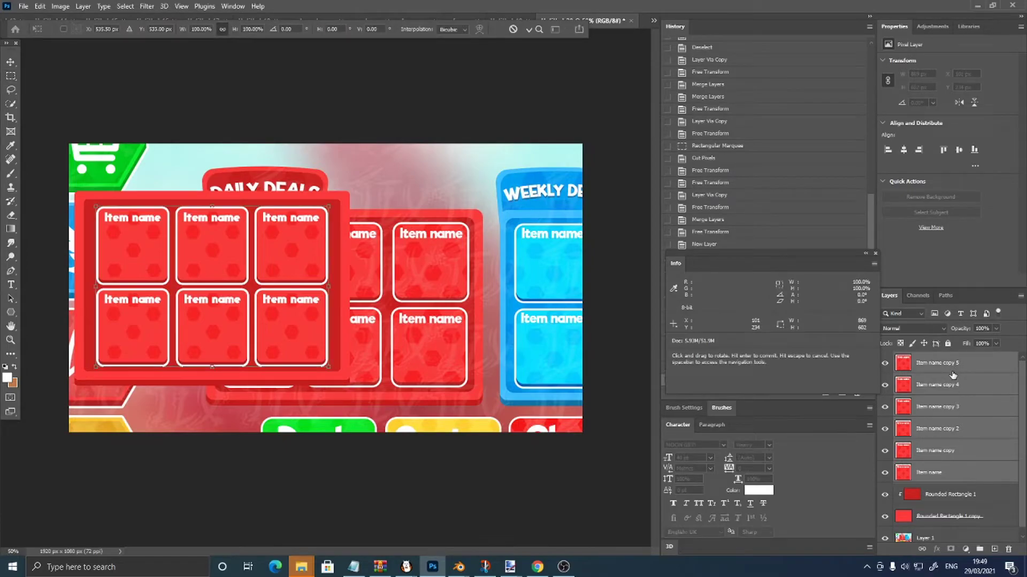
{"action": "left_click", "coordinate": [10, 76]}
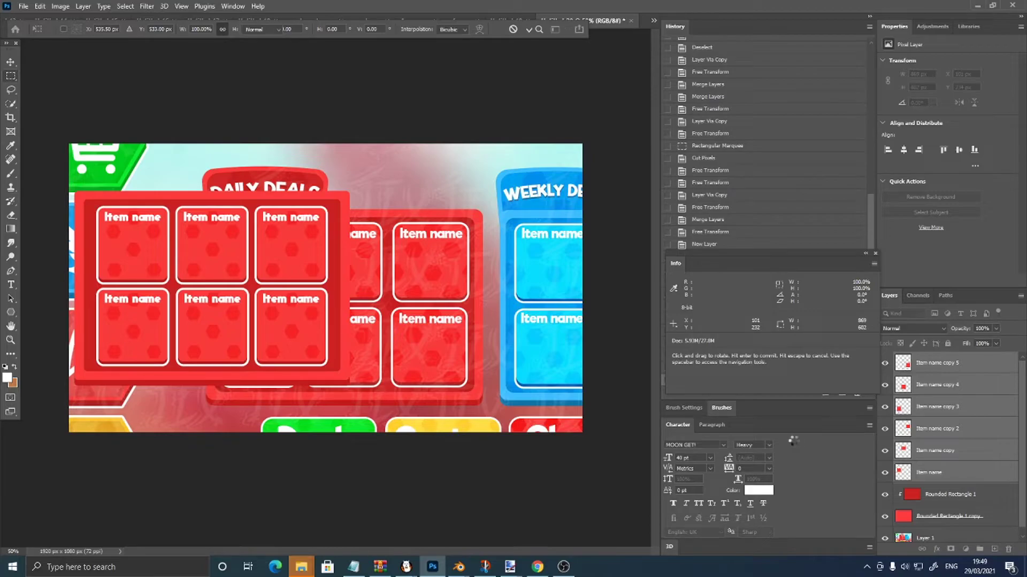
{"action": "key", "text": "ctrl+g"}
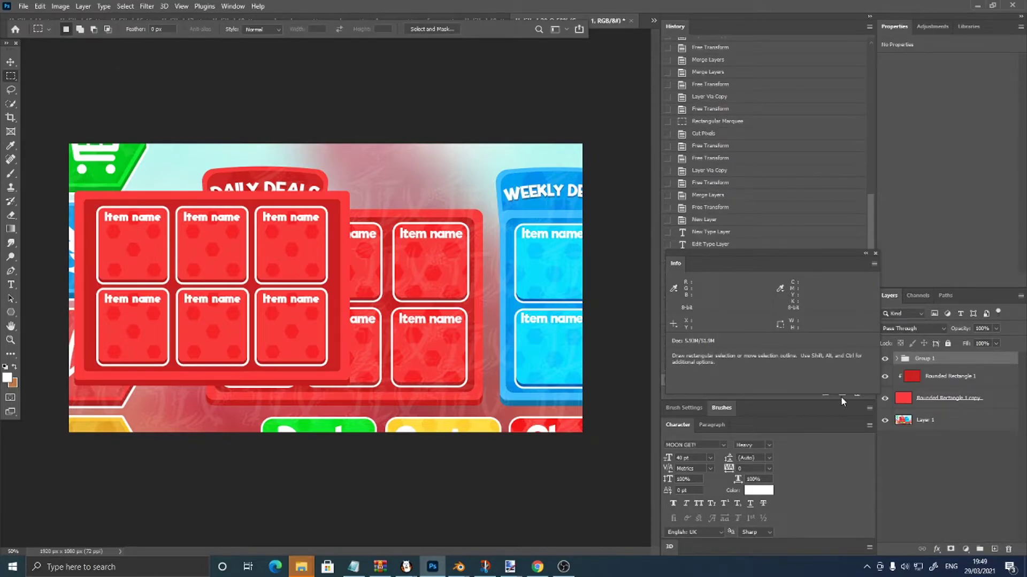
- Add a new layer and place it beneath the panel's rounded rectangles, directly above the reference image layer
{"action": "left_click", "coordinate": [949, 407]}
{"action": "left_click", "coordinate": [994, 549]}
{"action": "left_click_drag", "start_coordinate": [940, 397], "coordinate": [936, 431]}
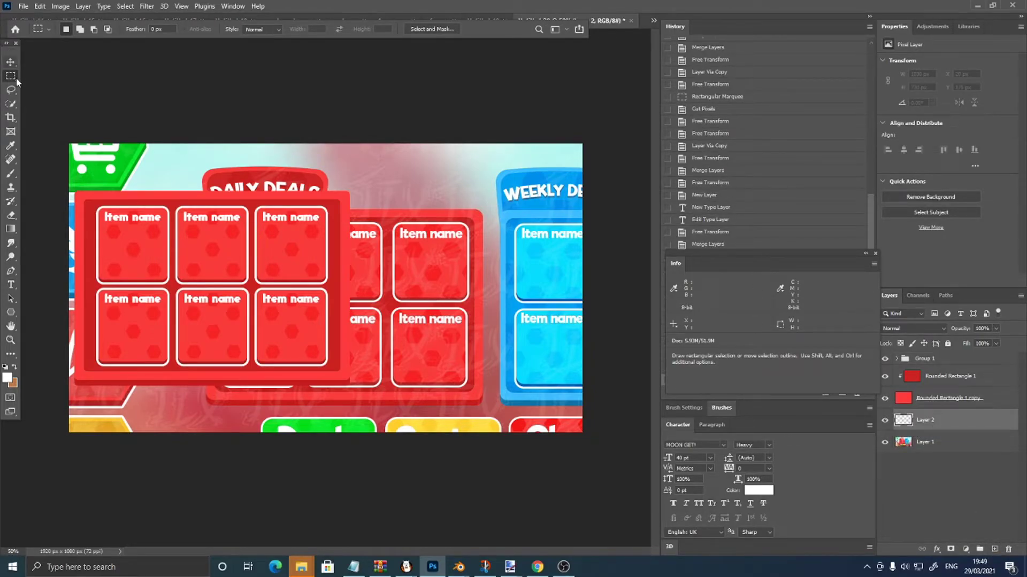
- Sample the reference banner's light red and draw a rounded rectangle about 426 × 138 px with 40 px corners behind the panel's upper edge
{"action": "left_click", "coordinate": [10, 145]}
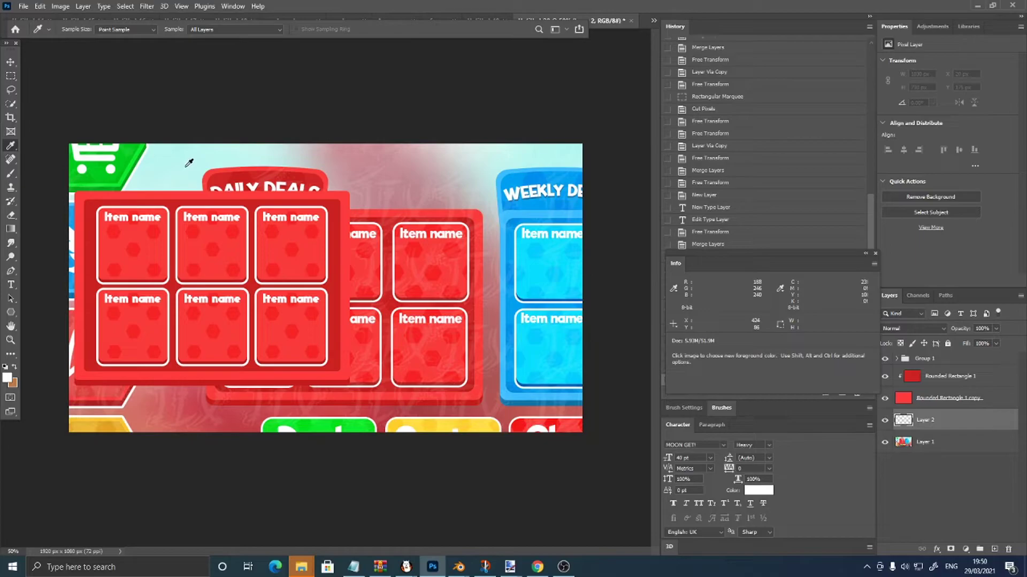
{"action": "left_click", "coordinate": [238, 170]}
{"action": "left_click", "coordinate": [11, 312]}
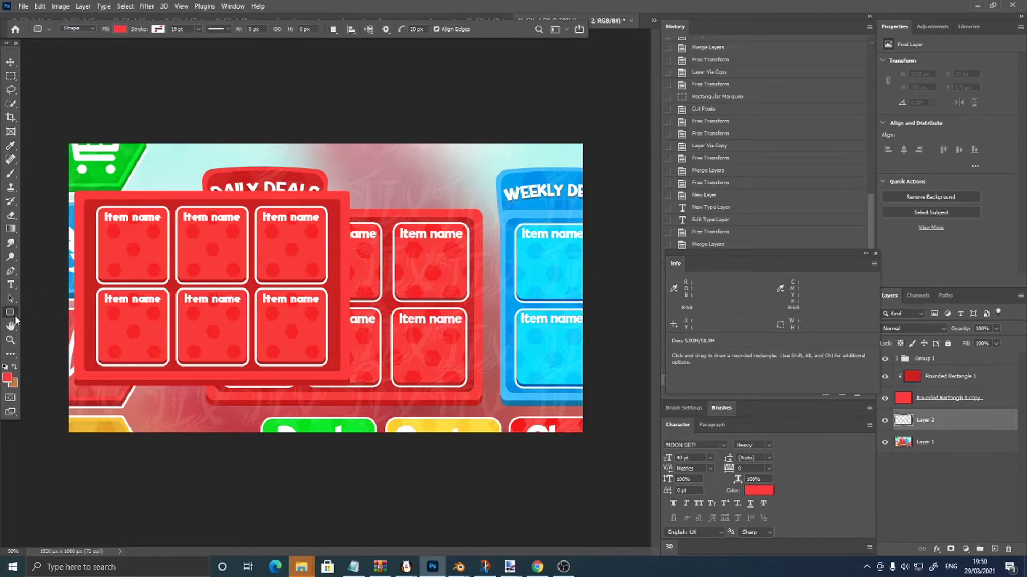
{"action": "right_click", "coordinate": [13, 315]}
{"action": "left_click", "coordinate": [42, 320]}
{"action": "left_click_drag", "start_coordinate": [84, 191], "coordinate": [182, 160]}
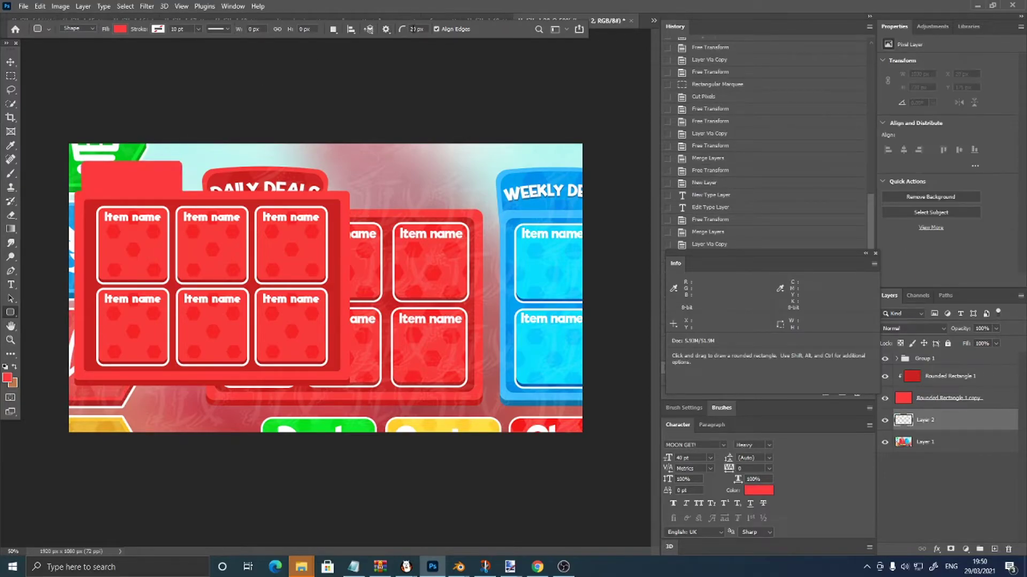
{"action": "left_click_drag", "start_coordinate": [412, 29], "coordinate": [410, 29]}
{"action": "left_click_drag", "start_coordinate": [409, 29], "coordinate": [386, 29]}
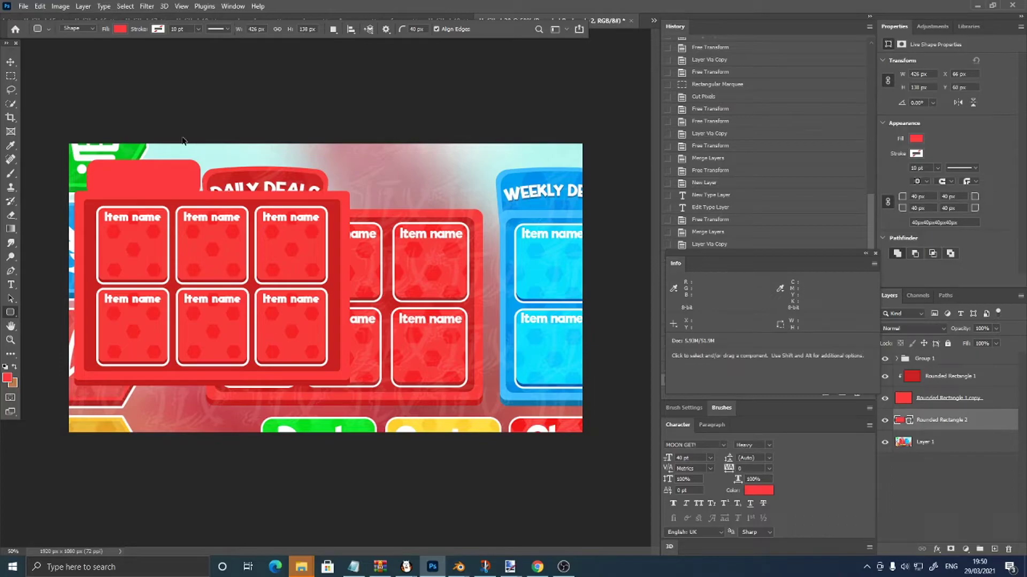
- Duplicate the light red banner rectangle and rasterize the copy
{"action": "key", "text": "ctrl+j"}
{"action": "right_click", "coordinate": [940, 423]}
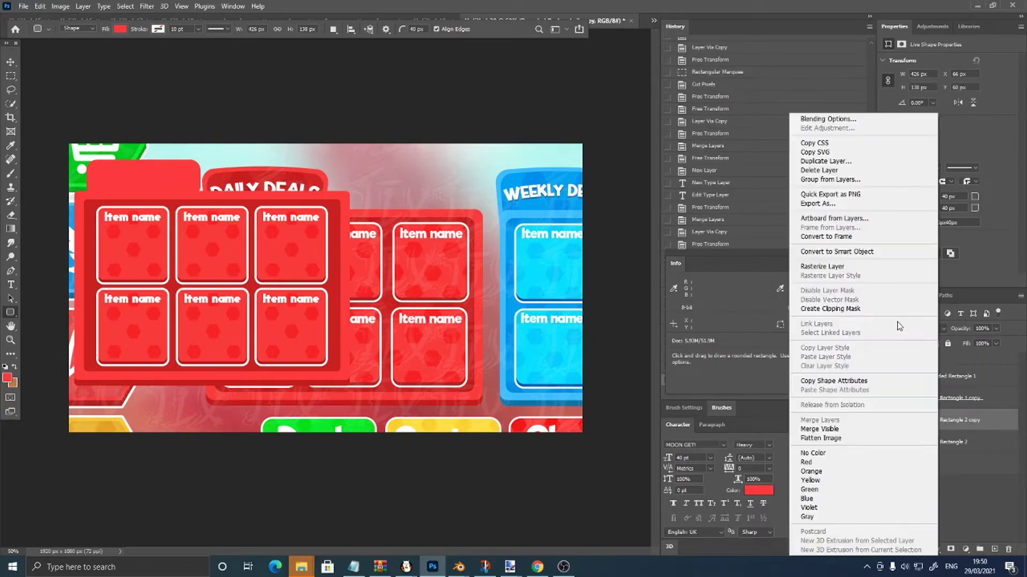
{"action": "left_click", "coordinate": [861, 270]}
- Apply a dark red Color Overlay at 100% opacity to the banner rectangle's copy and rasterize its layer style
{"action": "right_click", "coordinate": [978, 428]}
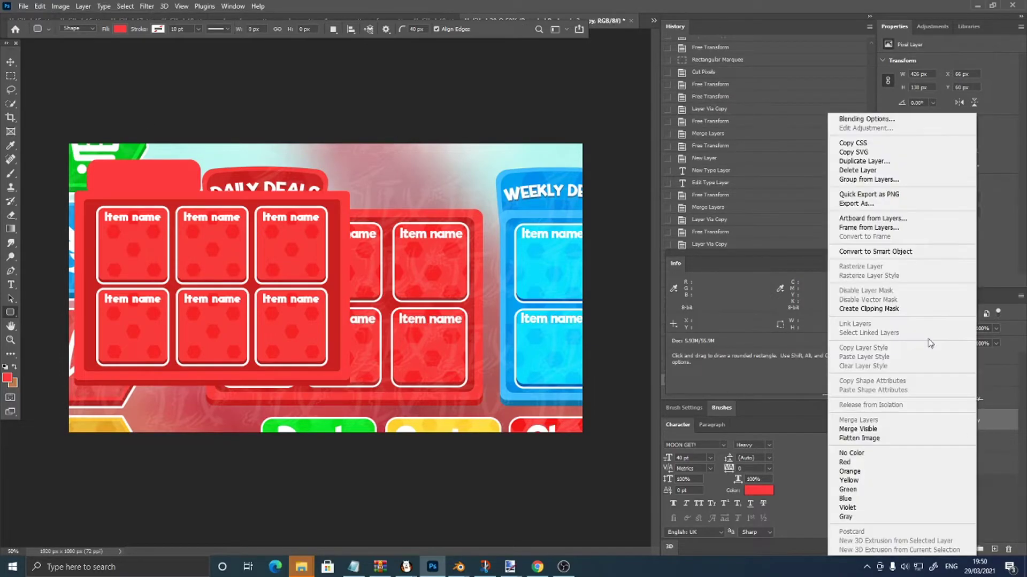
{"action": "left_click", "coordinate": [872, 117]}
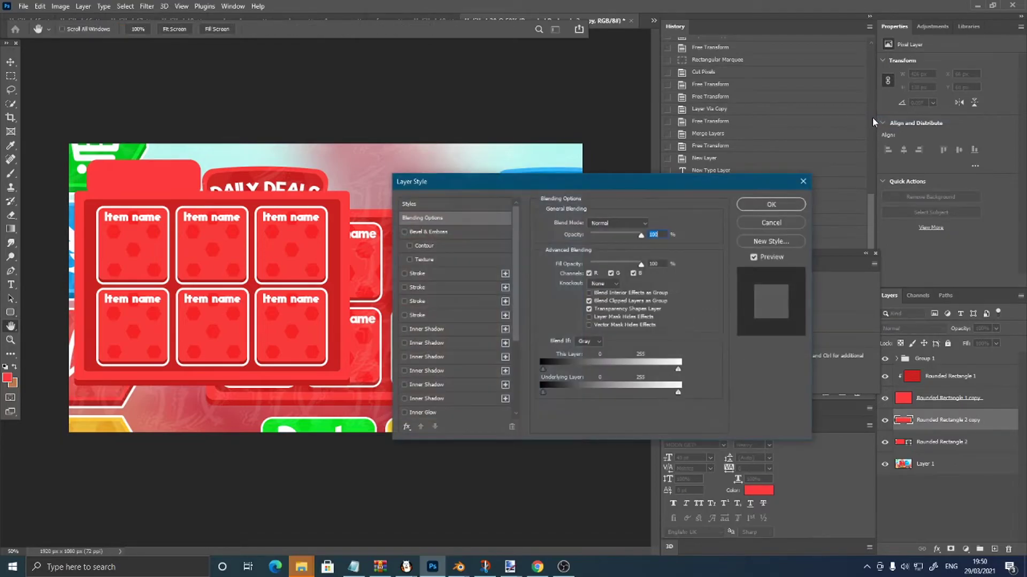
{"action": "scroll", "coordinate": [413, 384], "scroll_direction": "down", "scroll_amount": 3}
{"action": "left_click", "coordinate": [415, 370]}
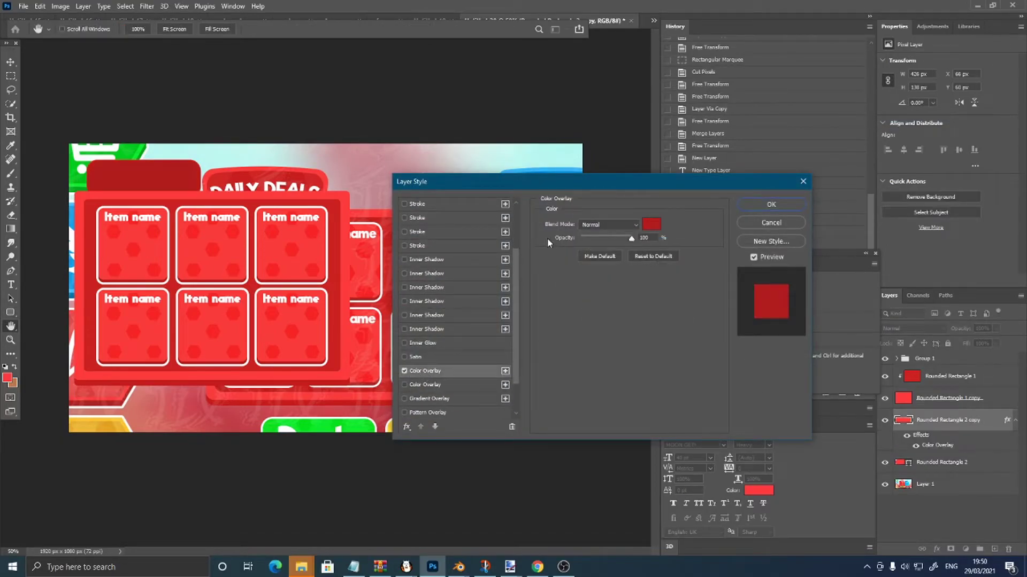
{"action": "left_click", "coordinate": [768, 207]}
{"action": "right_click", "coordinate": [959, 423]}
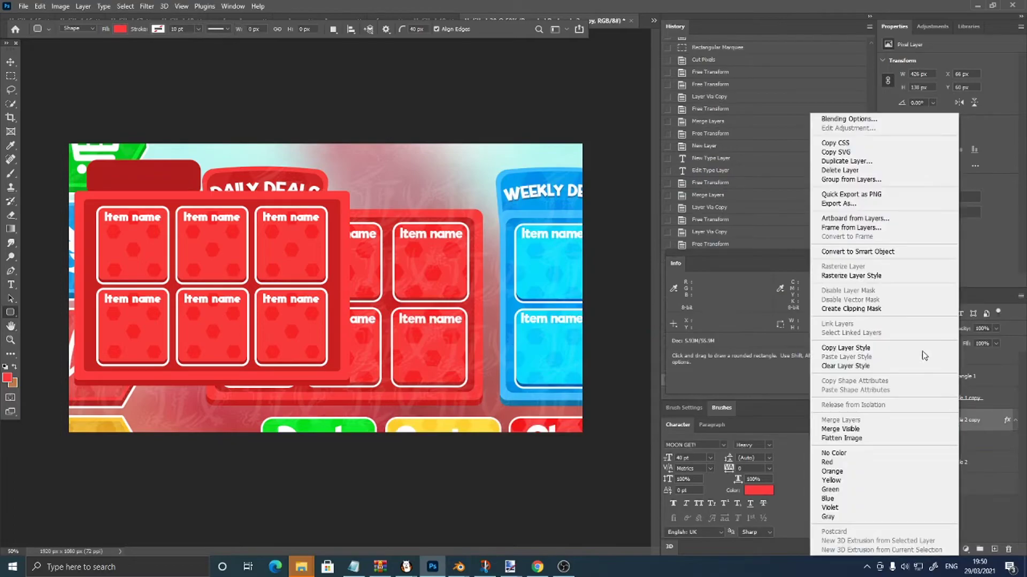
{"action": "left_click", "coordinate": [861, 276]}
- Scale the dark red copy down to about 389 × 111 px so it sits inset within the light red banner rectangle
{"action": "key", "text": "ctrl+t"}
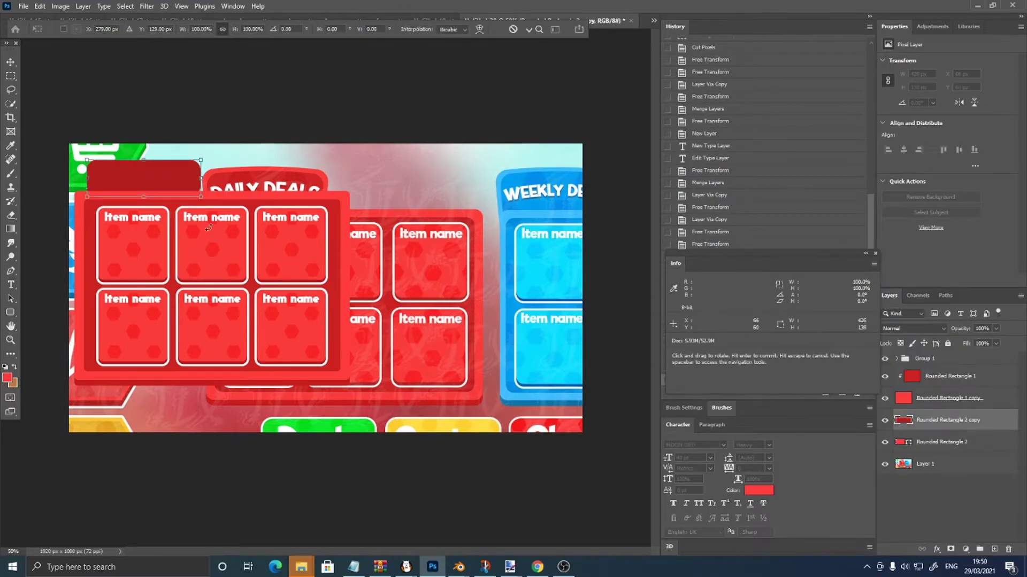
{"action": "left_click_drag", "start_coordinate": [147, 197], "coordinate": [193, 180]}
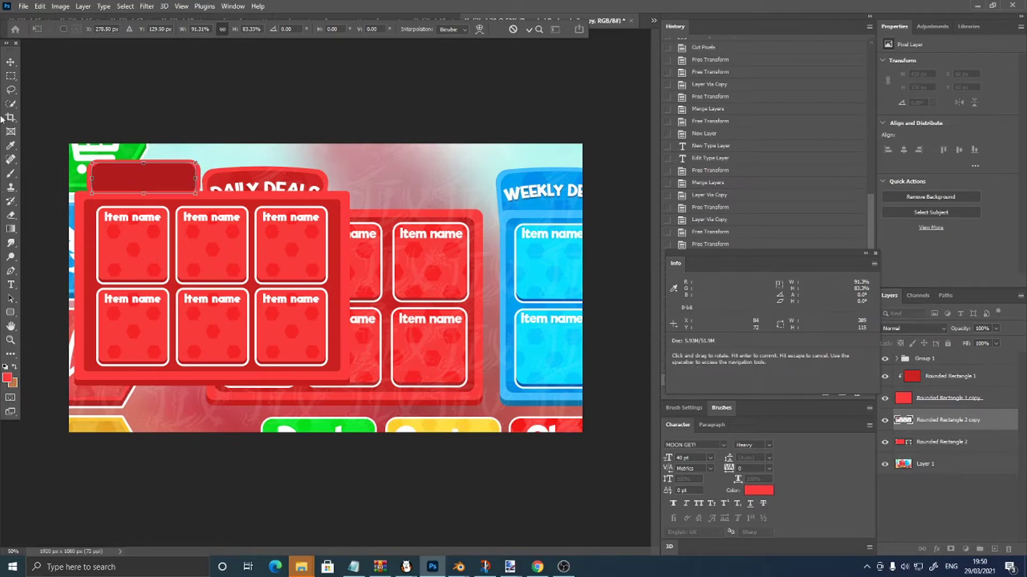
{"action": "left_click", "coordinate": [11, 77]}
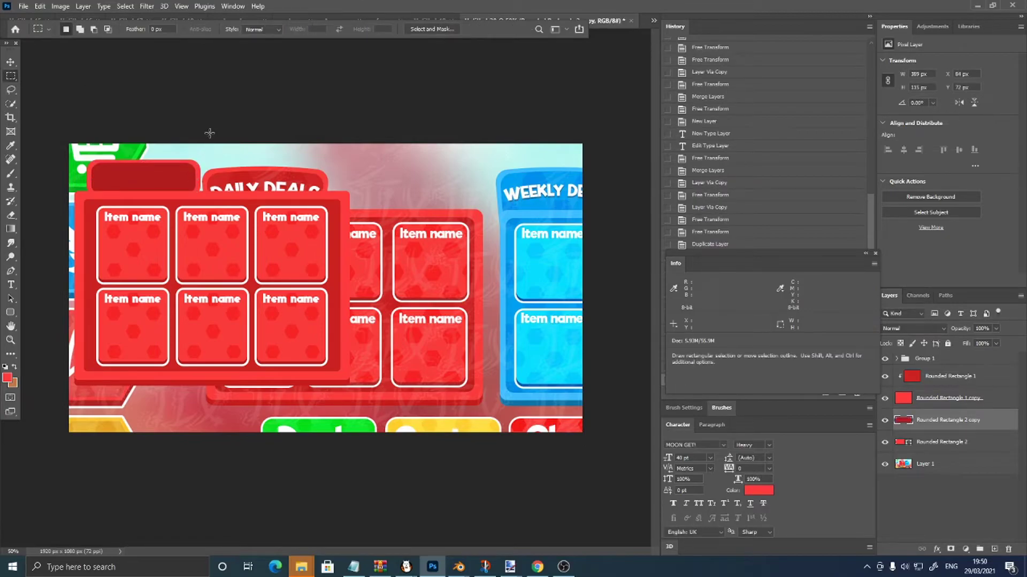
{"action": "key", "text": "ctrl+t"}
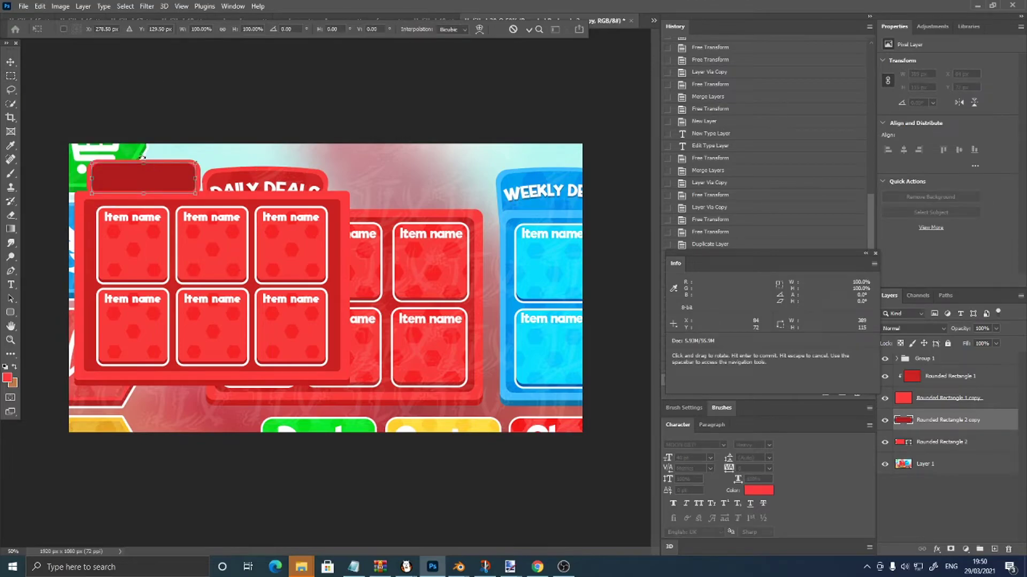
{"action": "left_click_drag", "start_coordinate": [142, 165], "coordinate": [87, 180]}
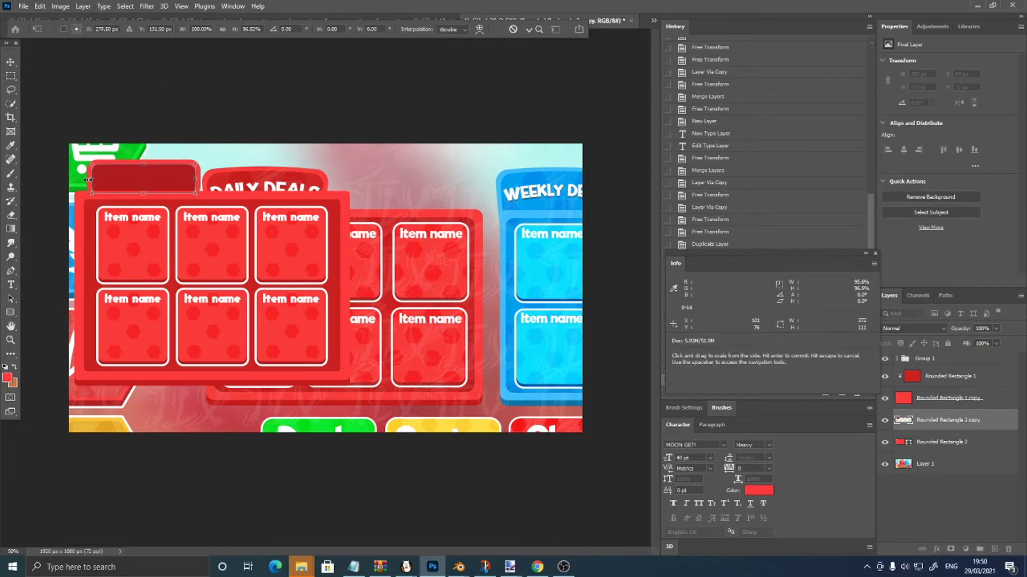
{"action": "key", "text": "Return"}
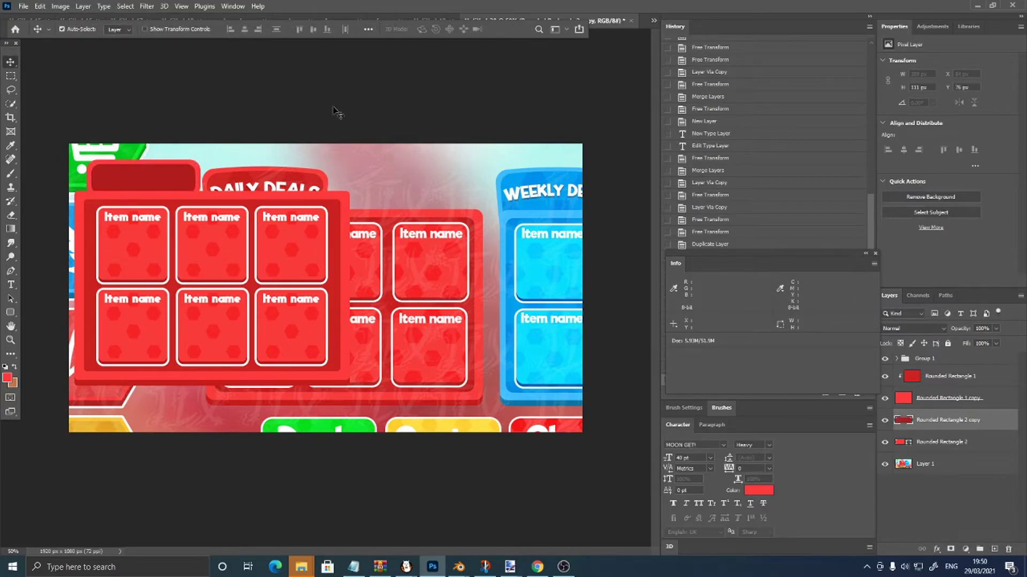
- Add an Inner Shadow to the dark red banner inset and merge it with the light red banner rectangle
{"action": "right_click", "coordinate": [946, 444]}
{"action": "left_click", "coordinate": [858, 124]}
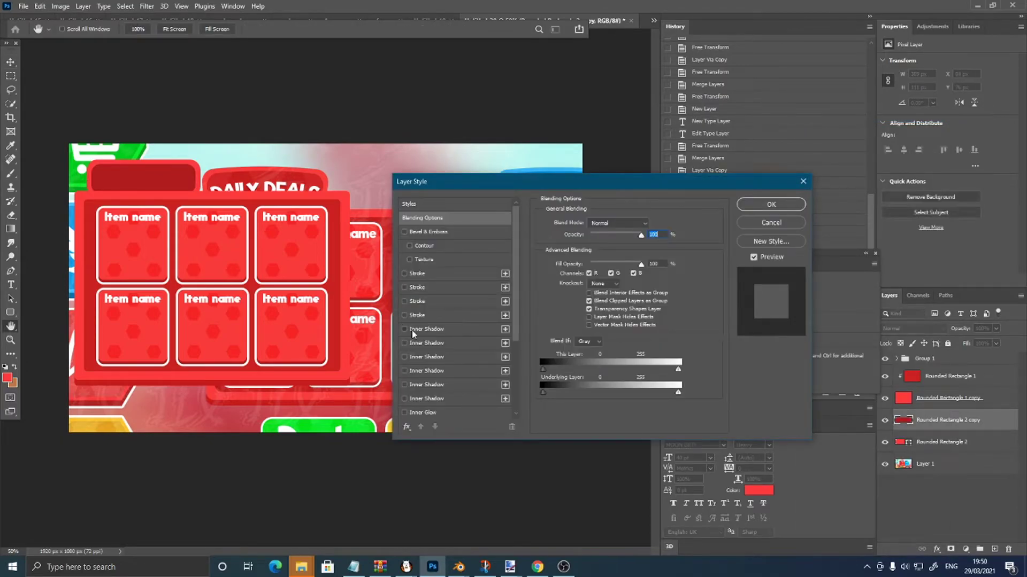
{"action": "left_click", "coordinate": [405, 329]}
{"action": "left_click", "coordinate": [786, 207]}
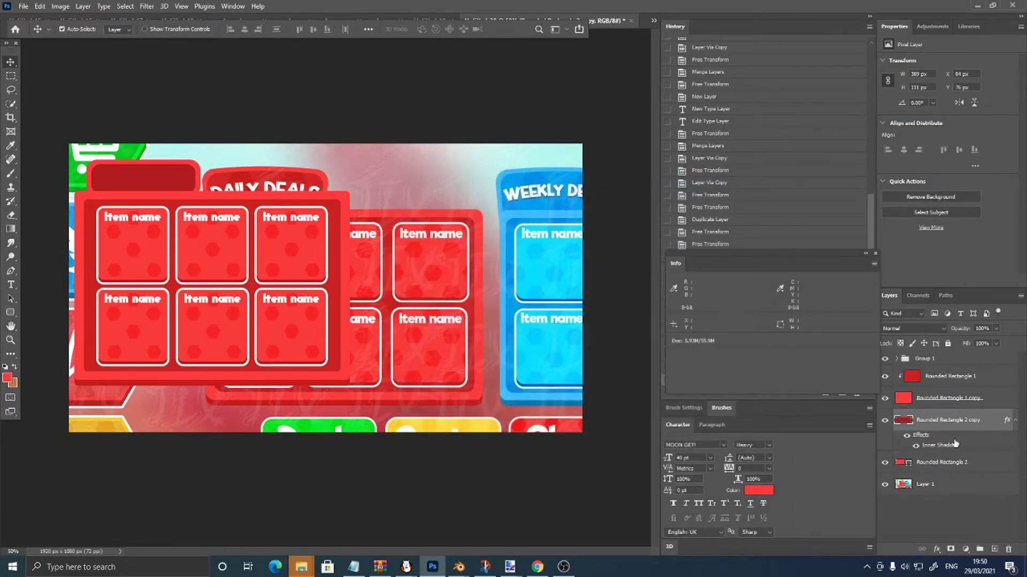
{"action": "left_click", "coordinate": [944, 470]}
{"action": "key", "text": "ctrl+e"}
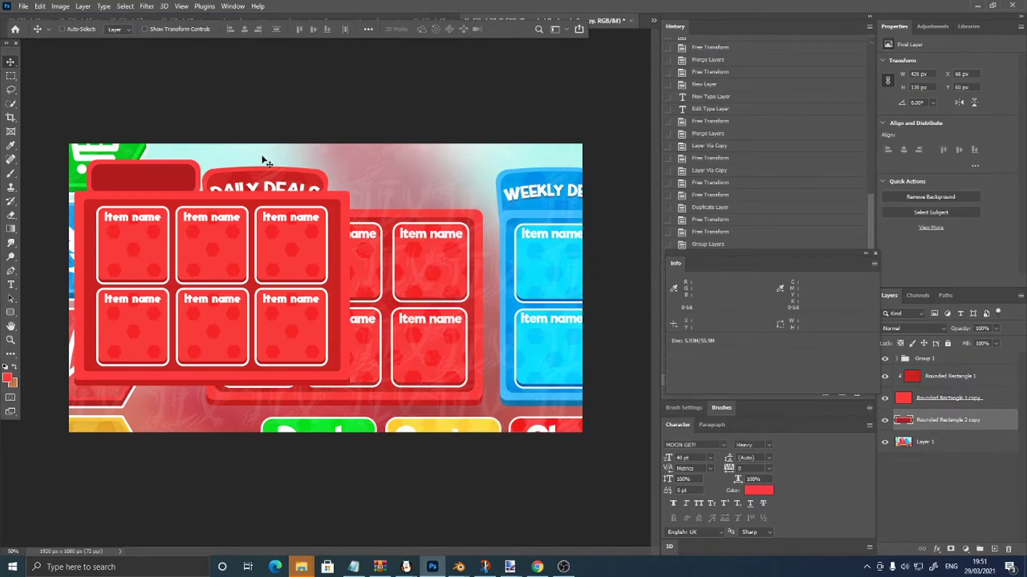
- Warp the merged banner with the Arc preset, reducing the bend to a slight upward curve about 466 × 153 px overall
{"action": "key", "text": "ctrl+t"}
{"action": "right_click", "coordinate": [138, 172]}
{"action": "left_click", "coordinate": [160, 243]}
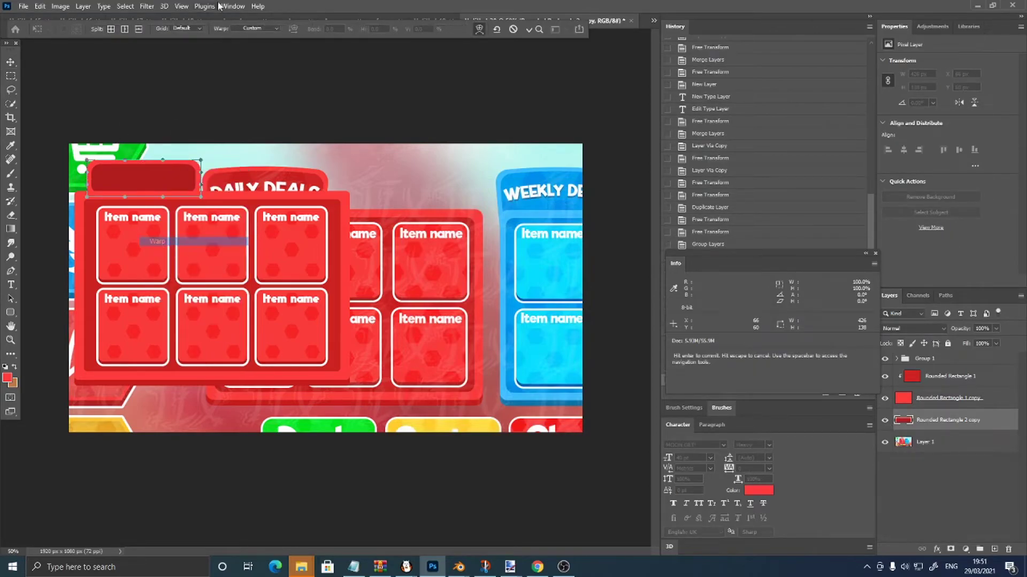
{"action": "left_click", "coordinate": [255, 27]}
{"action": "left_click", "coordinate": [249, 54]}
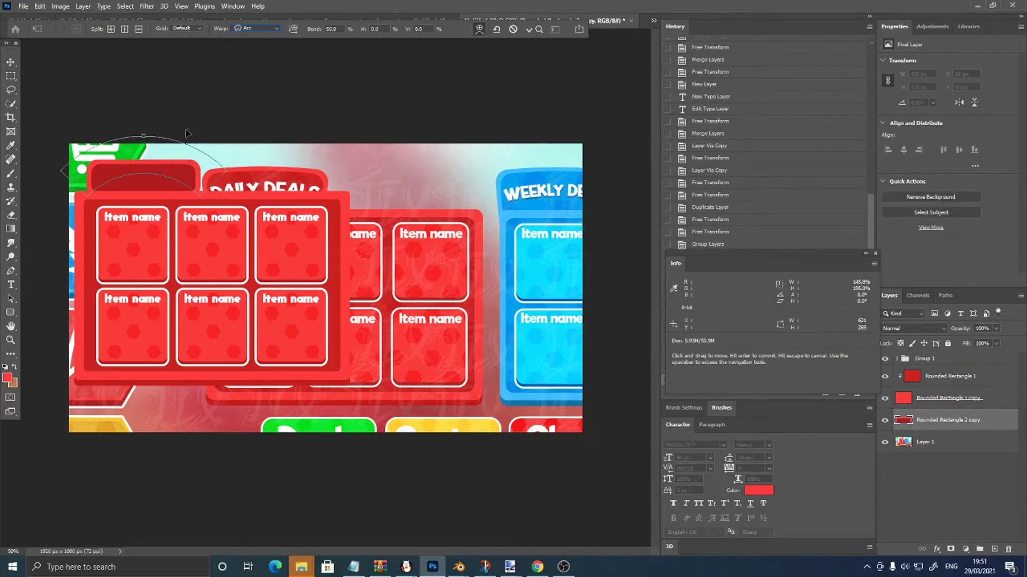
{"action": "mouse_move", "coordinate": [140, 139]}
{"action": "left_mouse_down"}
{"action": "mouse_move", "coordinate": [133, 167]}
{"action": "mouse_move", "coordinate": [146, 158]}
{"action": "mouse_move", "coordinate": [123, 141]}
{"action": "left_mouse_up"}
{"action": "key", "text": "Return"}
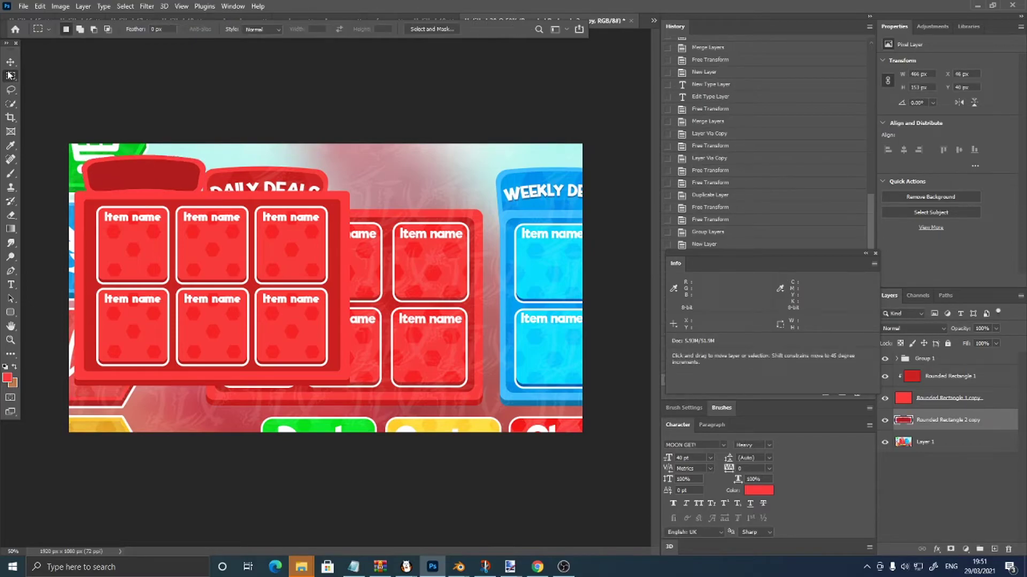
- Move the curved banner to about X 38 px, Y 55 px behind the panel and narrow it to about 456 px
{"action": "key", "text": "ctrl+t"}
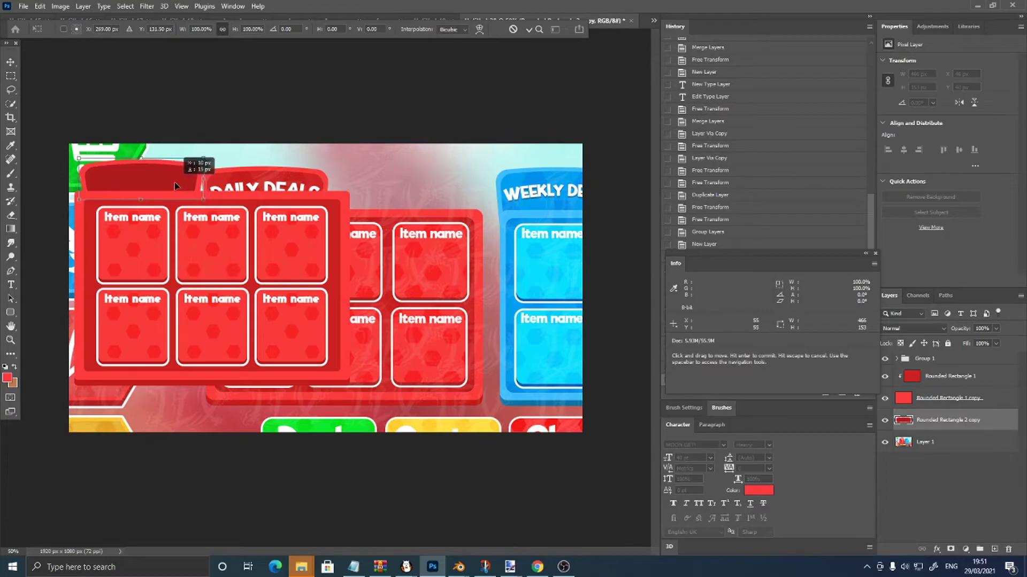
{"action": "left_click_drag", "start_coordinate": [208, 181], "coordinate": [201, 182]}
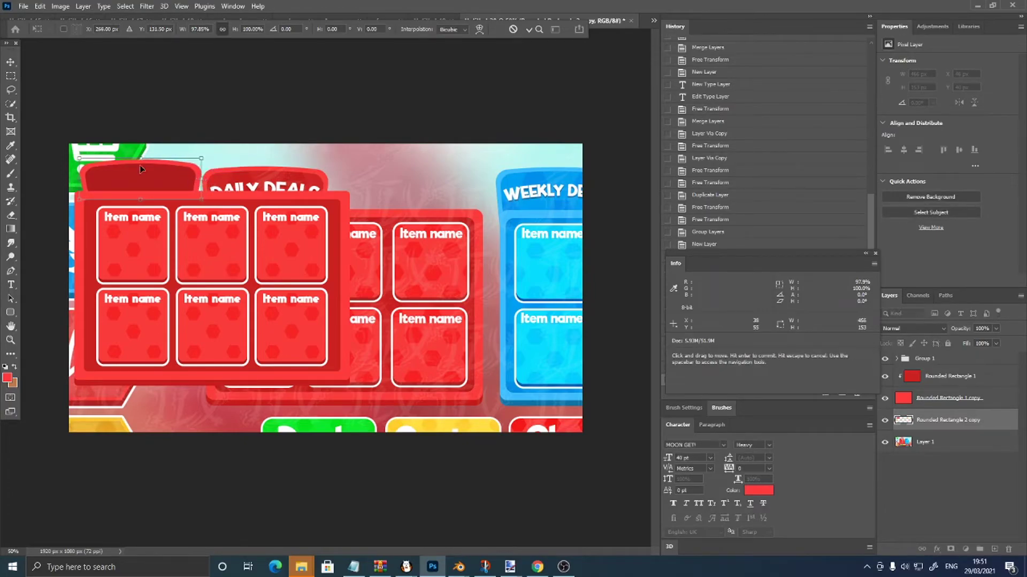
{"action": "left_click", "coordinate": [11, 61]}
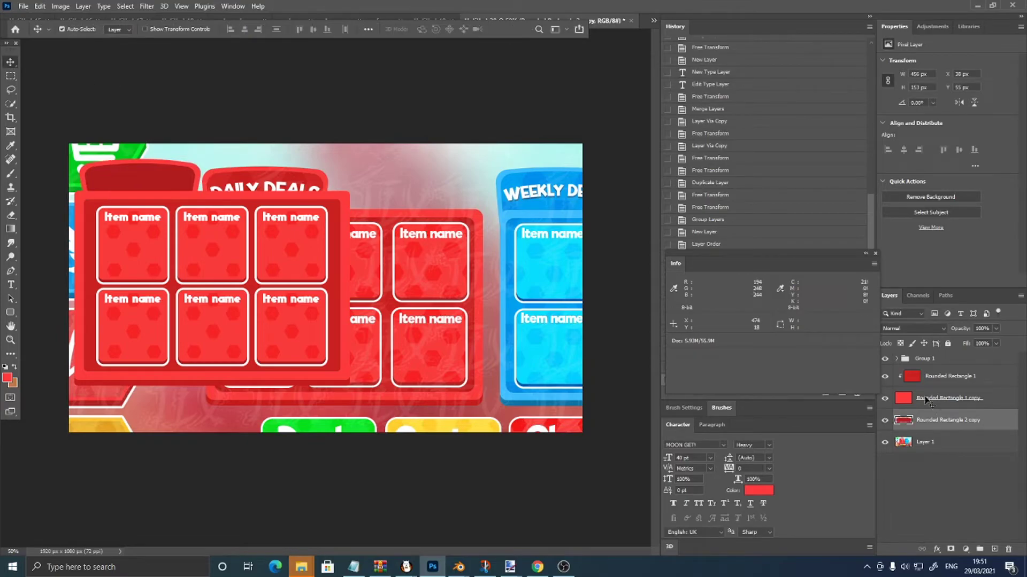
- Add a new layer above the banner and set the foreground colour to white
{"action": "left_click", "coordinate": [995, 549]}
{"action": "left_click", "coordinate": [759, 490]}
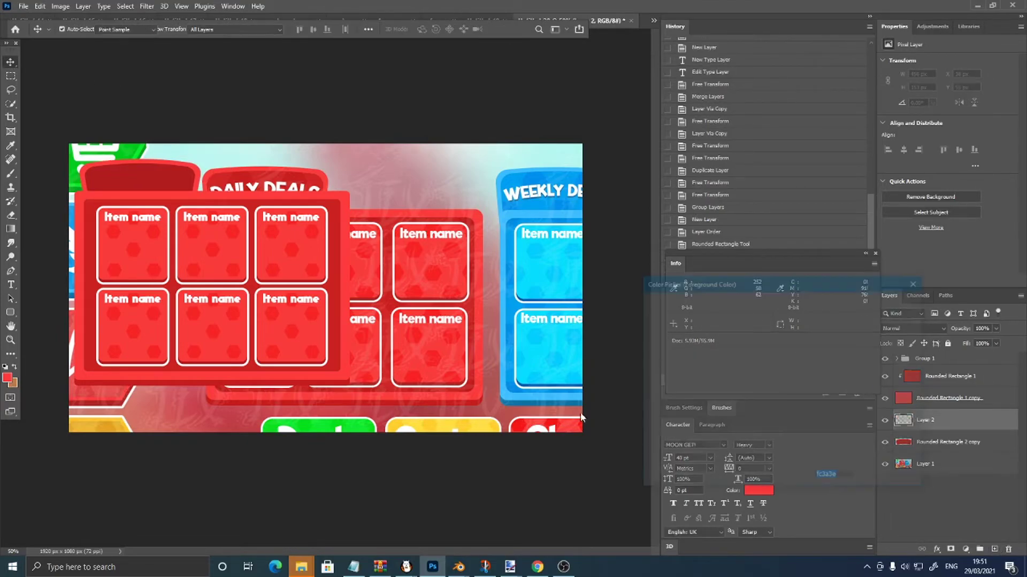
{"action": "left_click_drag", "start_coordinate": [700, 370], "coordinate": [645, 305]}
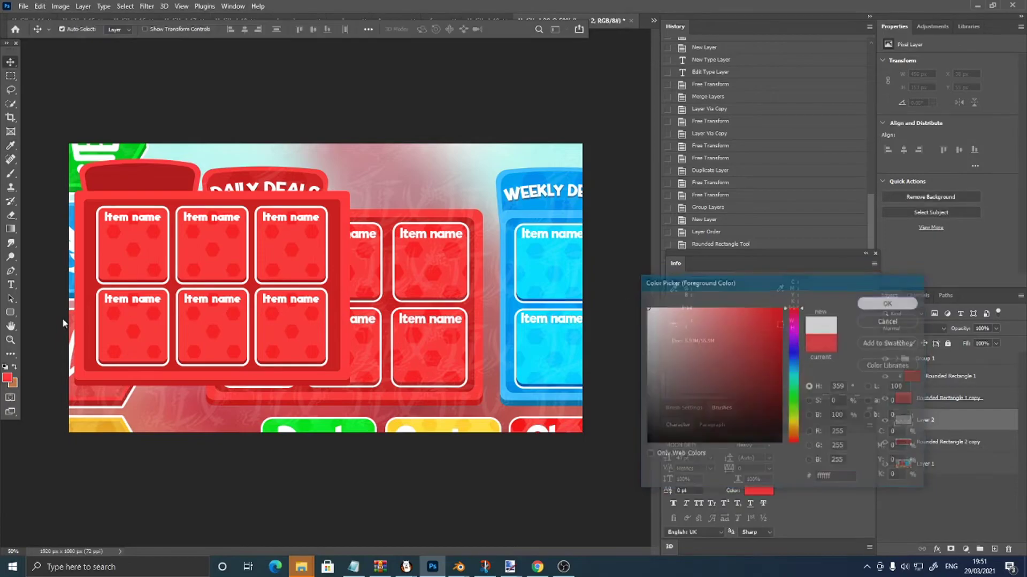
{"action": "left_click", "coordinate": [893, 303]}
- Add the title text "DAILY DEALS" on the banner in the a Aha Wow font at 40 pt
{"action": "key", "text": "t"}
{"action": "left_click", "coordinate": [156, 30]}
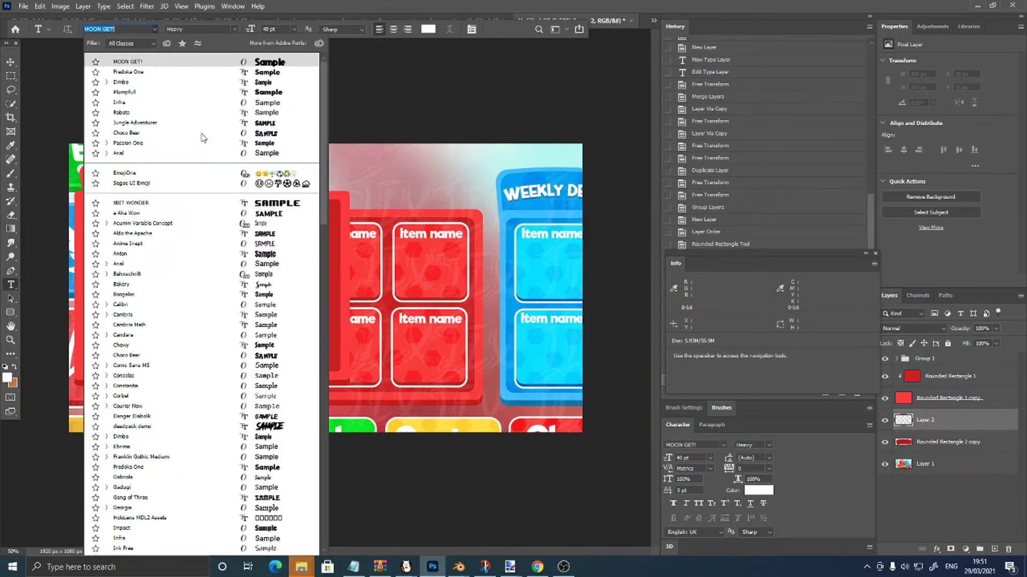
{"action": "key", "text": "BackSpace"}
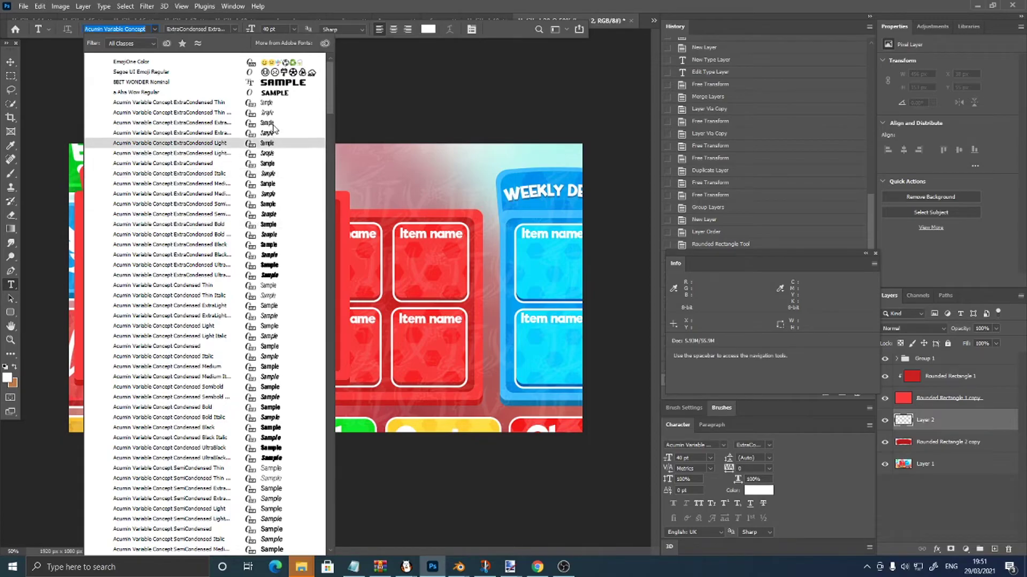
{"action": "left_click", "coordinate": [279, 93]}
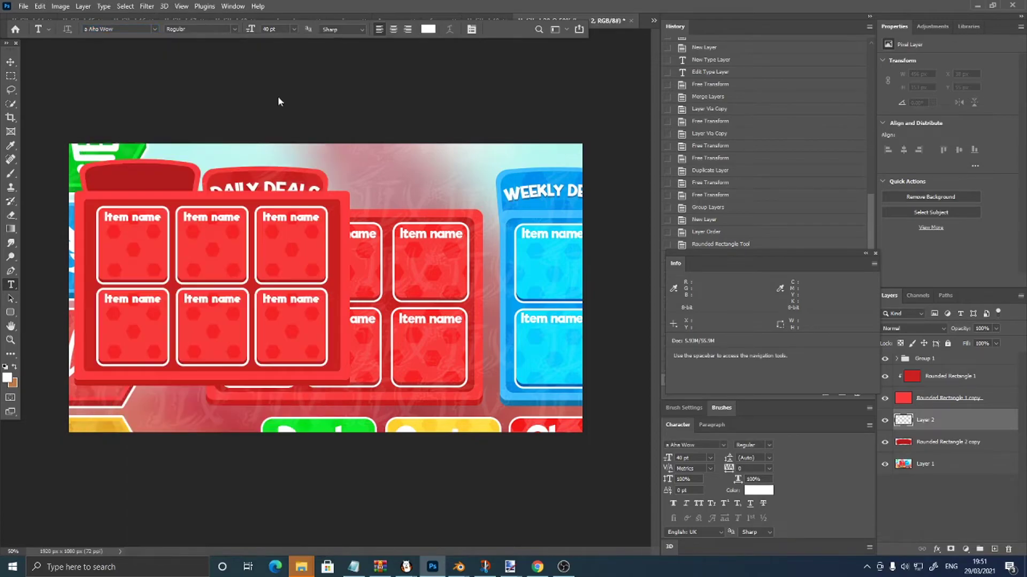
{"action": "left_click", "coordinate": [133, 175]}
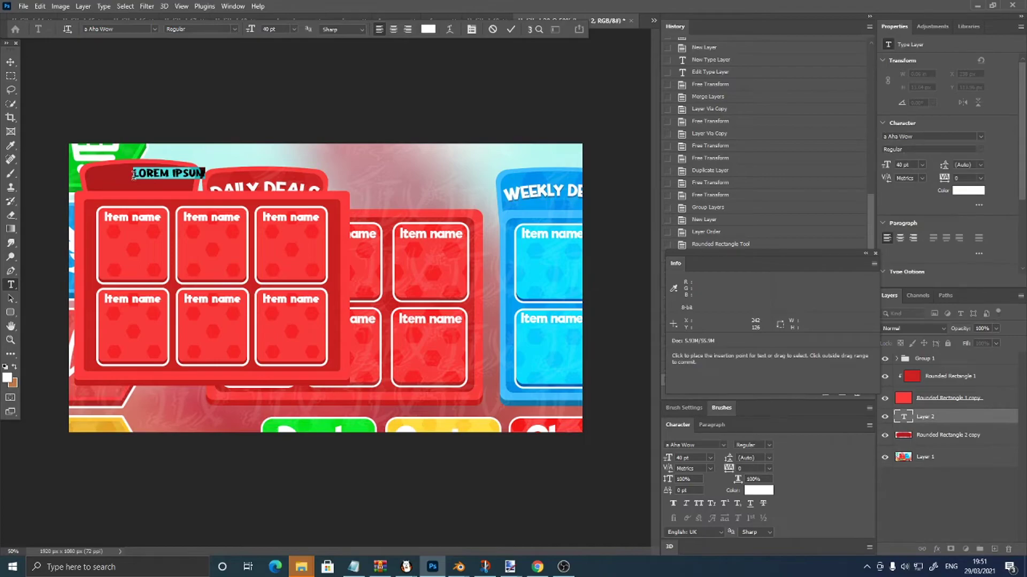
{"action": "type", "text": "DAILY DEALS"}
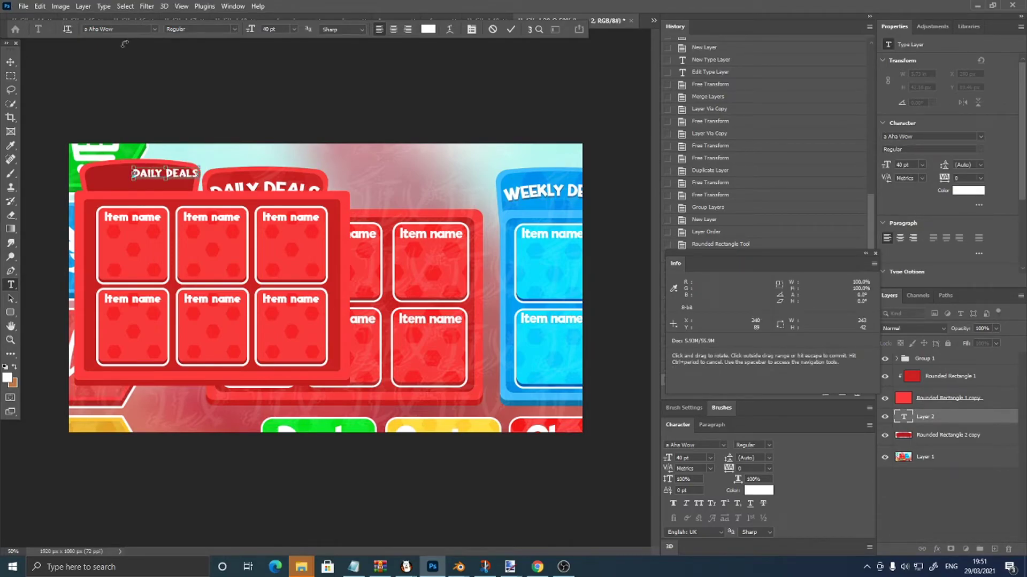
- Enlarge the DAILY DEALS title to about 160% and centre it on the banner at about X 266 px, Y 131 px
{"action": "left_click", "coordinate": [11, 62]}
{"action": "key", "text": "ctrl+t"}
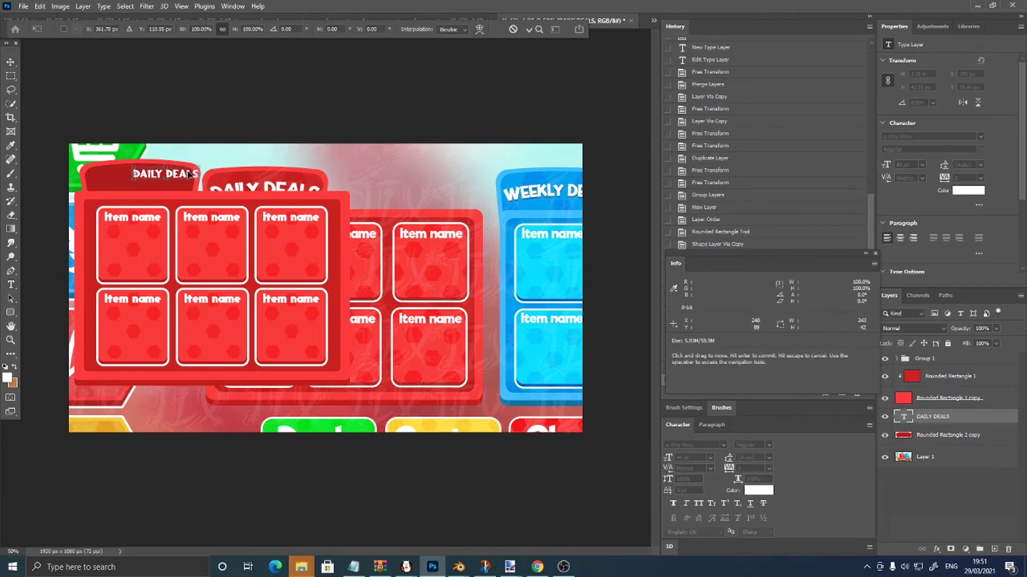
{"action": "mouse_move", "coordinate": [186, 173]}
{"action": "left_mouse_down"}
{"action": "mouse_move", "coordinate": [154, 172]}
{"action": "mouse_move", "coordinate": [206, 187]}
{"action": "mouse_move", "coordinate": [168, 178]}
{"action": "left_mouse_up"}
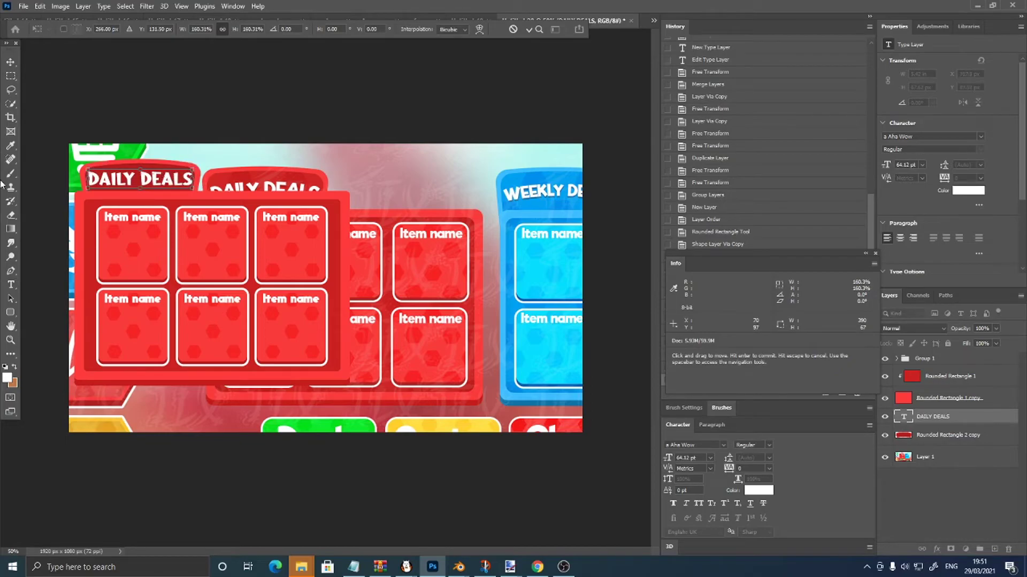
- Change the font of the DAILY DEALS title to Super Comic Regular
{"action": "left_click", "coordinate": [11, 284]}
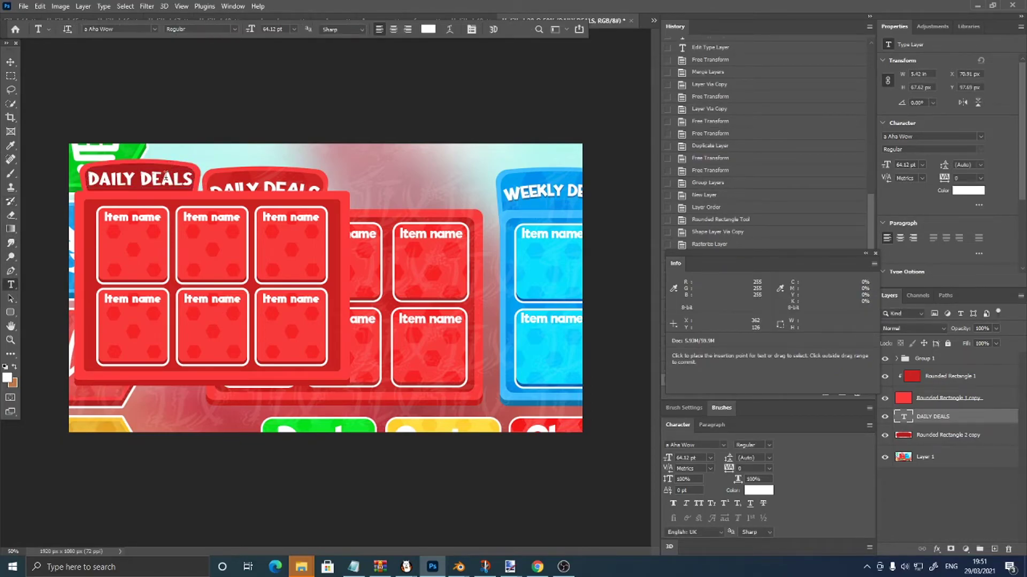
{"action": "left_click", "coordinate": [154, 29]}
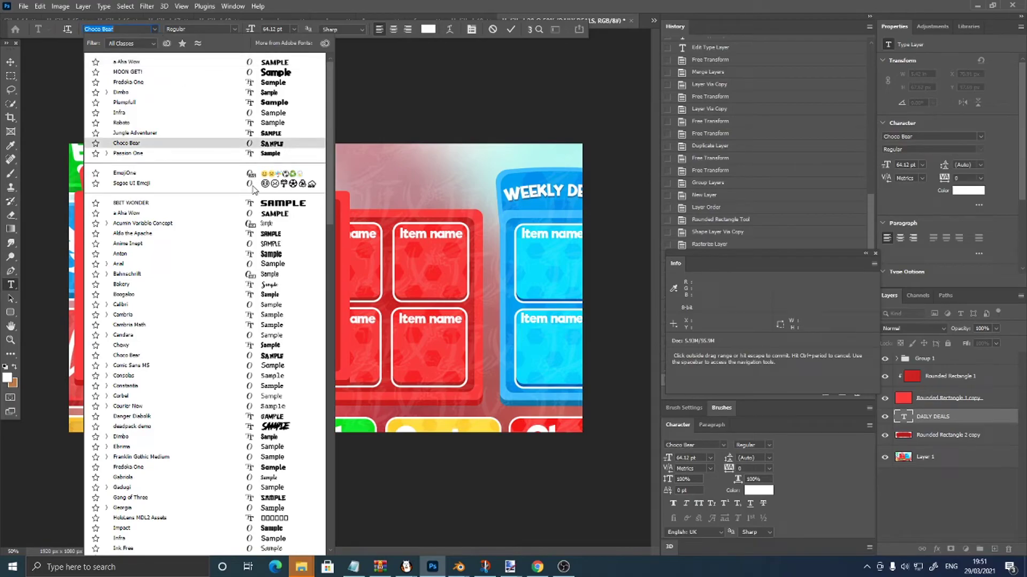
{"action": "scroll", "coordinate": [253, 190], "scroll_direction": "down", "scroll_amount": 4}
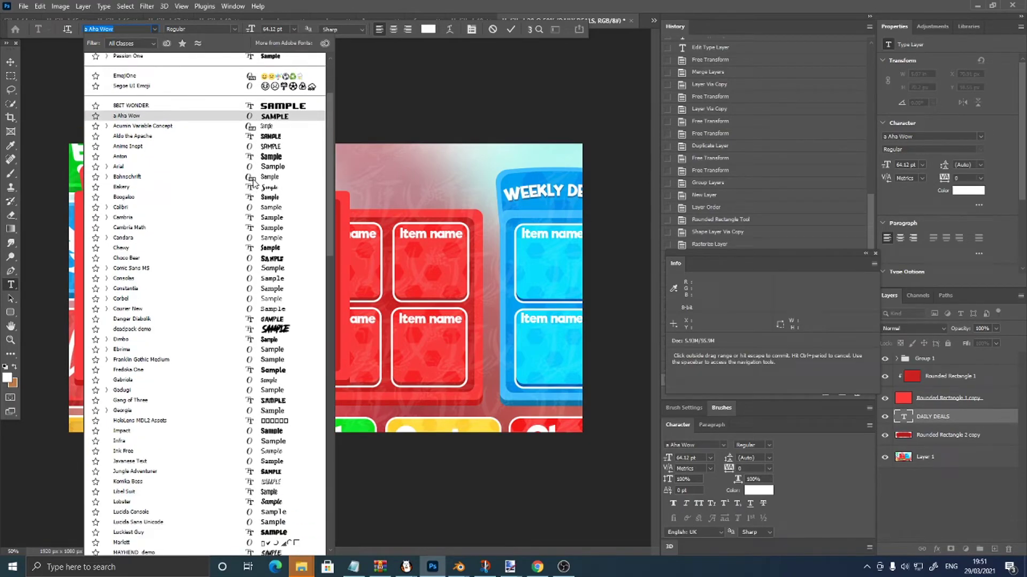
{"action": "scroll", "coordinate": [253, 183], "scroll_direction": "down", "scroll_amount": 3}
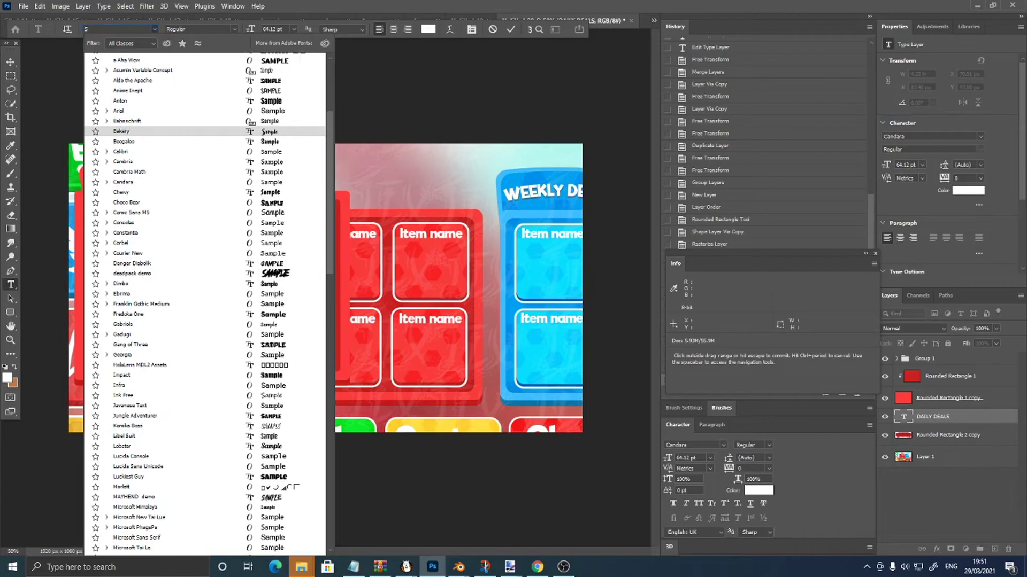
{"action": "type", "text": "SUPER"}
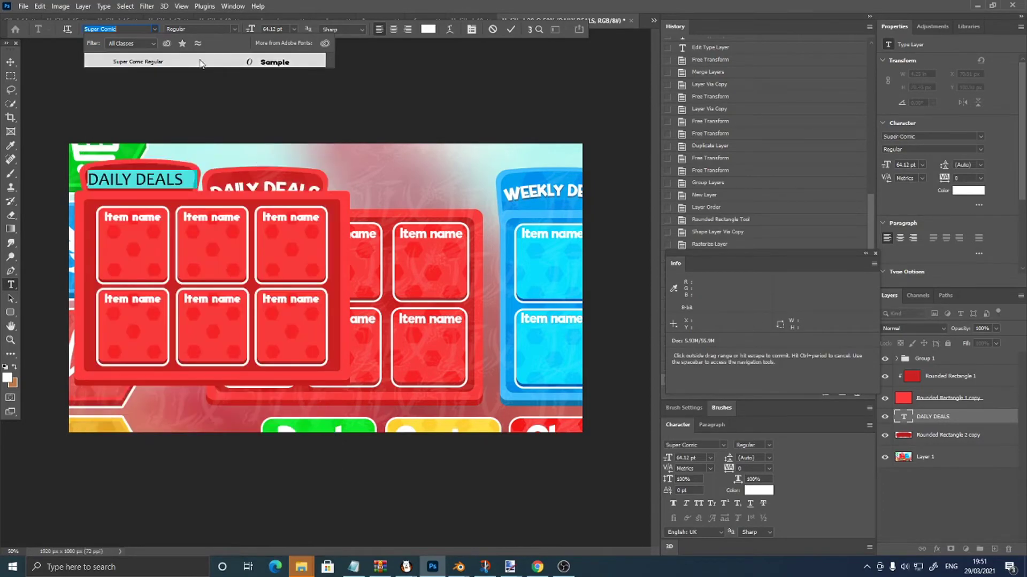
{"action": "left_click", "coordinate": [201, 61]}
{"action": "left_click", "coordinate": [159, 179]}
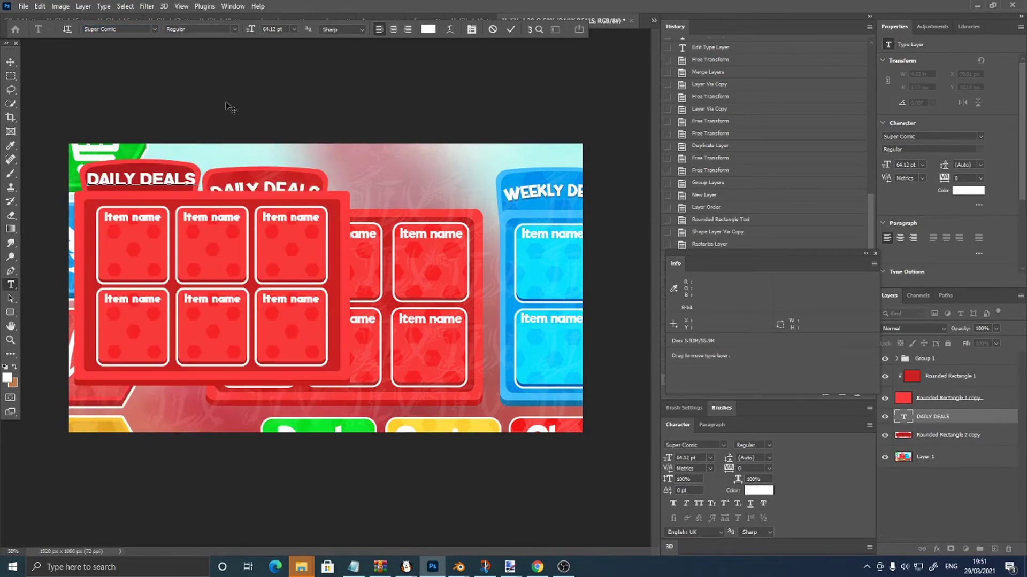
- Rasterize the DAILY DEALS text layer into a pixel layer
{"action": "left_click", "coordinate": [918, 421]}
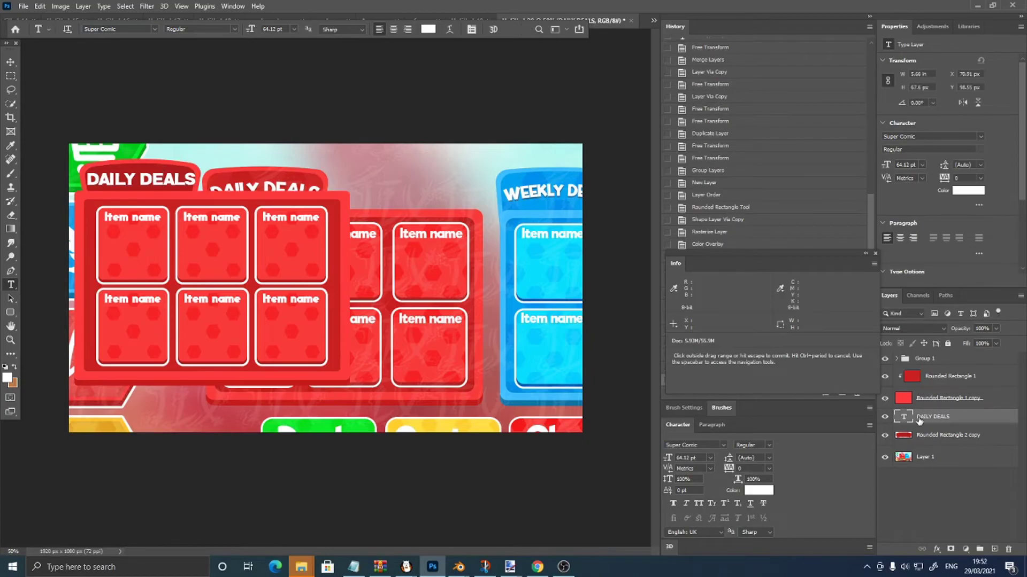
{"action": "right_click", "coordinate": [918, 420]}
{"action": "left_click", "coordinate": [847, 245]}
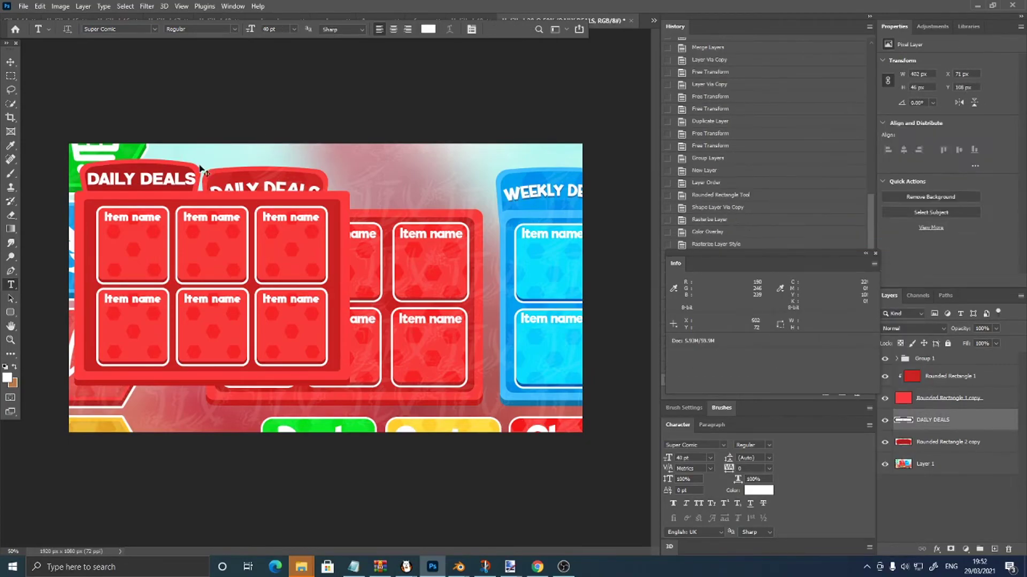
- Warp the DAILY DEALS title with the Arc style, reducing the bend to a gentle curve that follows the banner
{"action": "key", "text": "ctrl+t"}
{"action": "right_click", "coordinate": [169, 180]}
{"action": "left_click", "coordinate": [188, 249]}
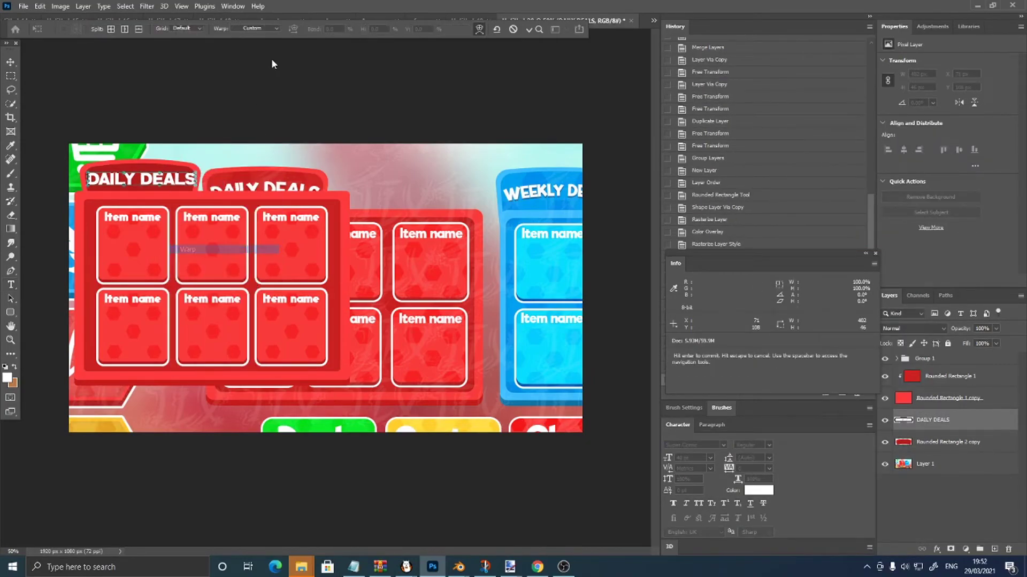
{"action": "left_click", "coordinate": [271, 29]}
{"action": "left_click", "coordinate": [251, 59]}
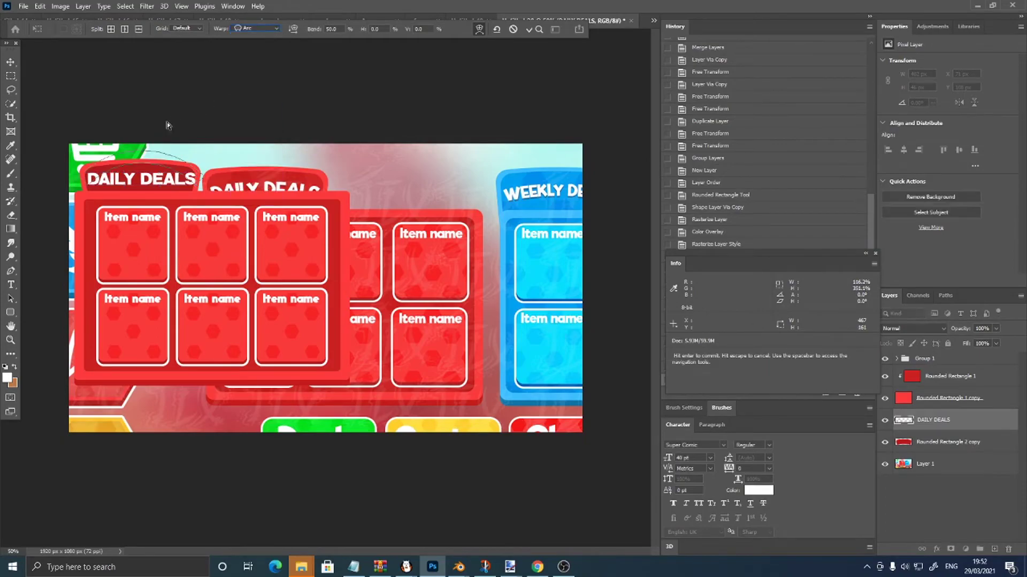
{"action": "left_click_drag", "start_coordinate": [146, 159], "coordinate": [140, 173]}
{"action": "left_click", "coordinate": [10, 63]}
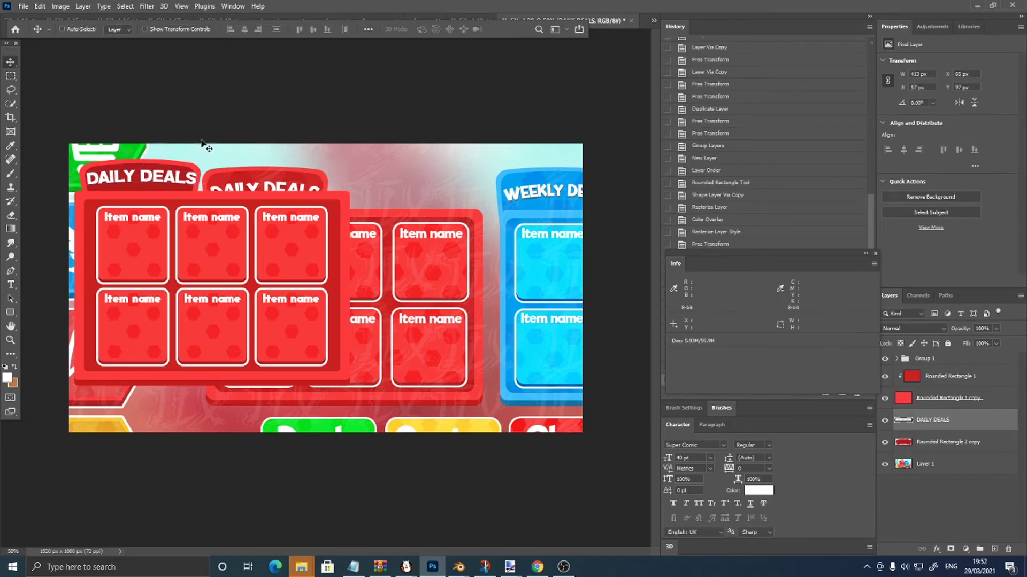
- Scale the curved title to about 90% and place it on the banner at about X 266 px, Y 125.5 px
{"action": "key", "text": "ctrl+t"}
{"action": "left_click_drag", "start_coordinate": [201, 173], "coordinate": [172, 178]}
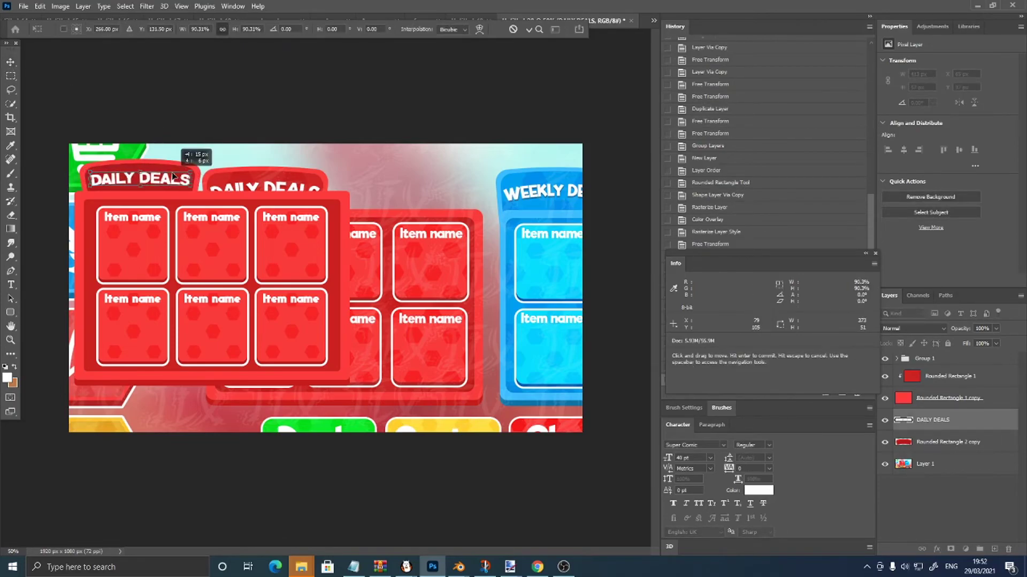
{"action": "key", "text": "Up"}
{"action": "key", "text": "Up"}
{"action": "key", "text": "Up"}
{"action": "key", "text": "Up"}
{"action": "key", "text": "Up"}
{"action": "key", "text": "Up"}
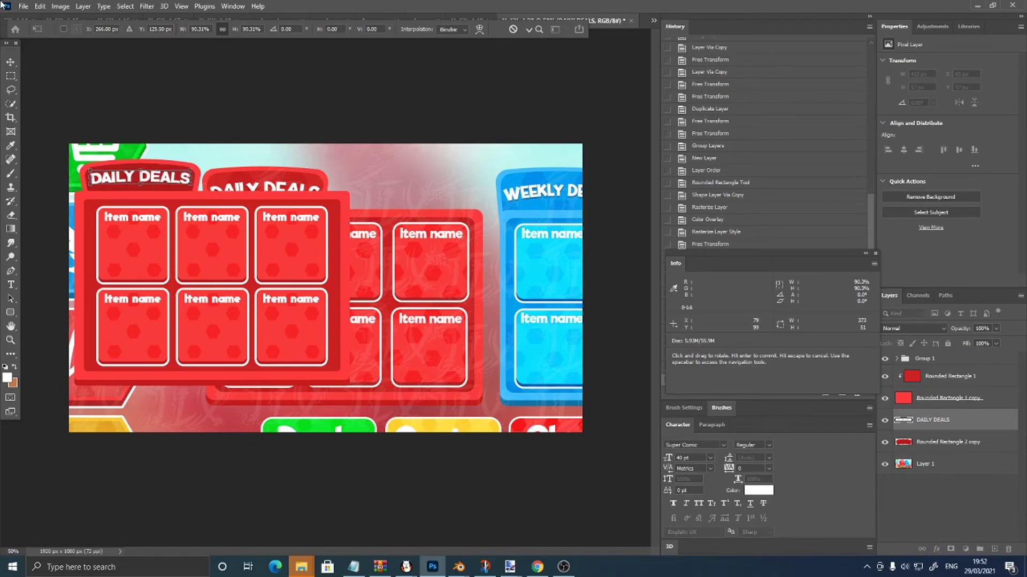
{"action": "key", "text": "Return"}
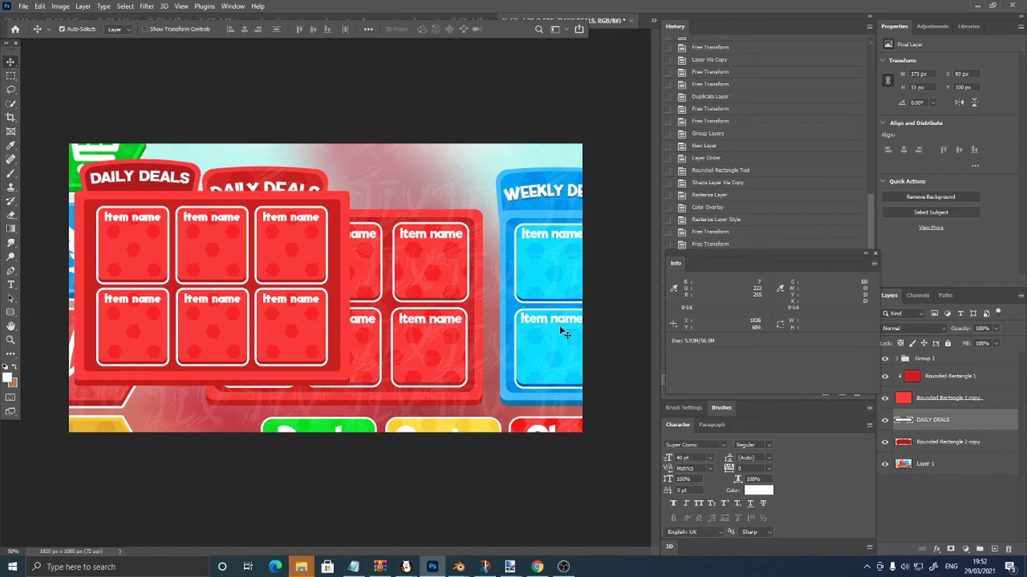
- Add a drop shadow to the DAILY DEALS title and rasterize its layer style
{"action": "right_click", "coordinate": [922, 420]}
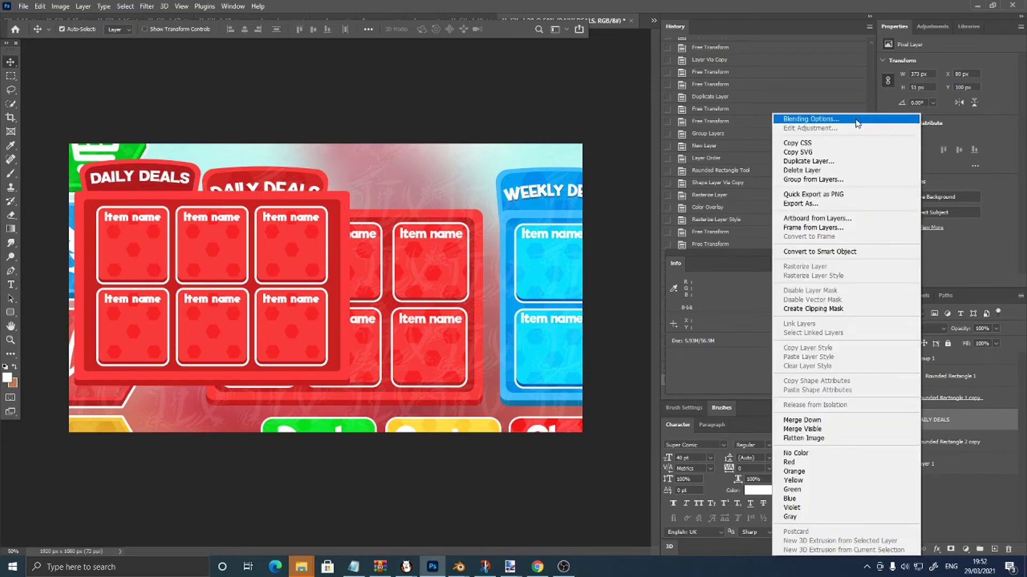
{"action": "left_click", "coordinate": [855, 121]}
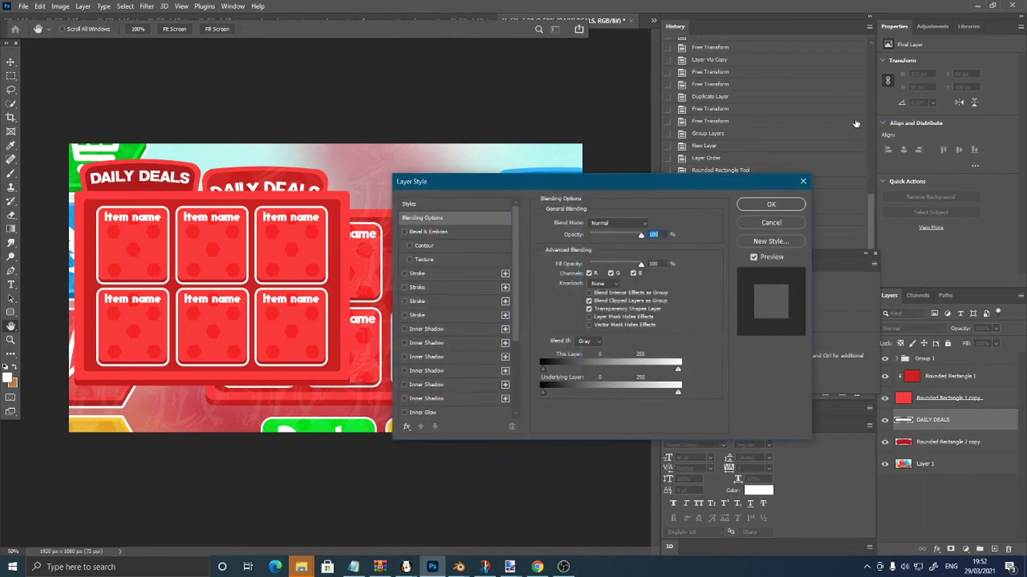
{"action": "scroll", "coordinate": [427, 321], "scroll_direction": "down", "scroll_amount": 4}
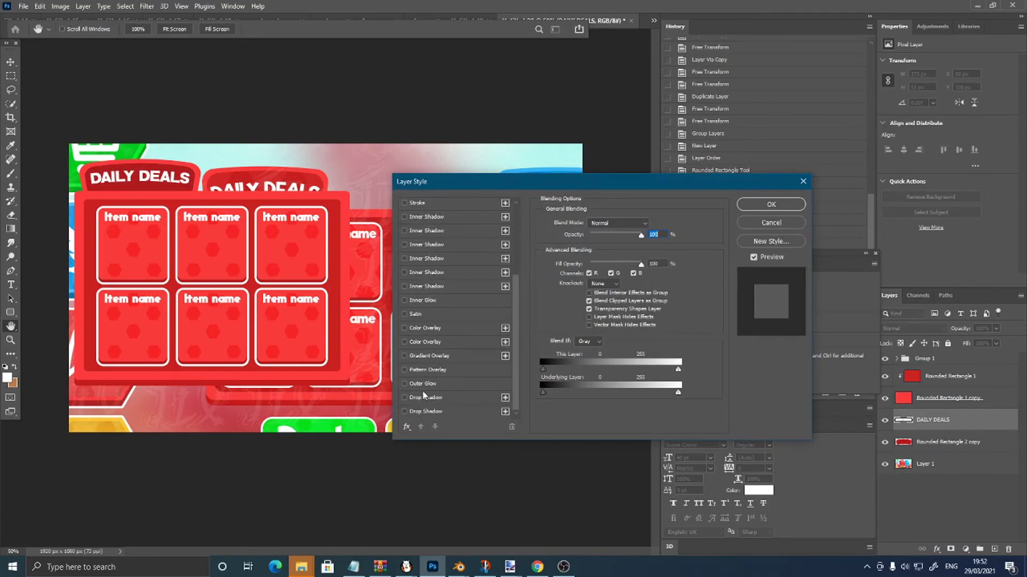
{"action": "left_click", "coordinate": [404, 398]}
{"action": "left_click", "coordinate": [431, 408]}
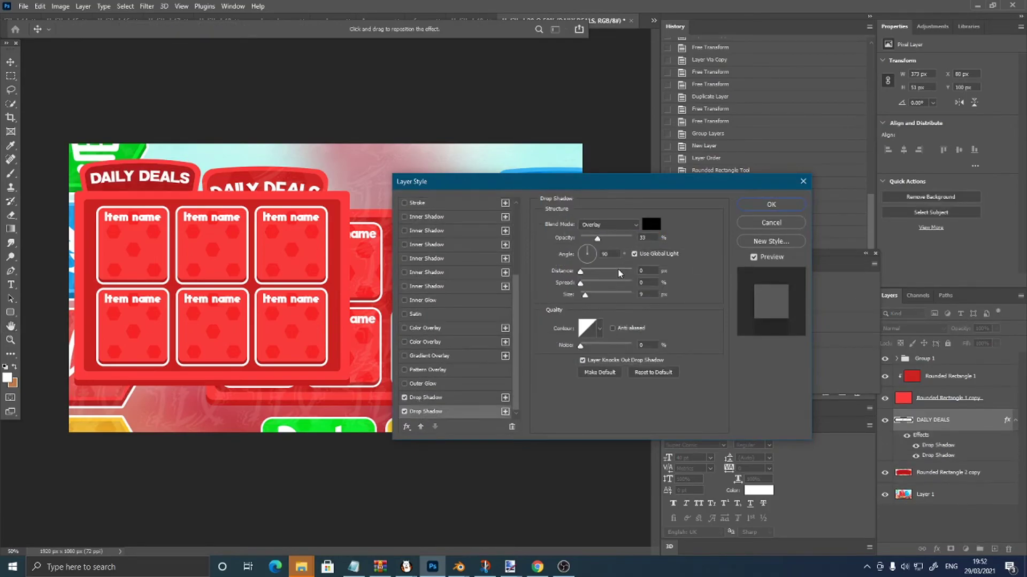
{"action": "mouse_move", "coordinate": [582, 289]}
{"action": "left_mouse_down"}
{"action": "mouse_move", "coordinate": [582, 299]}
{"action": "mouse_move", "coordinate": [586, 276]}
{"action": "left_mouse_up"}
{"action": "left_click", "coordinate": [770, 204]}
{"action": "right_click", "coordinate": [970, 374]}
{"action": "left_click", "coordinate": [865, 275]}
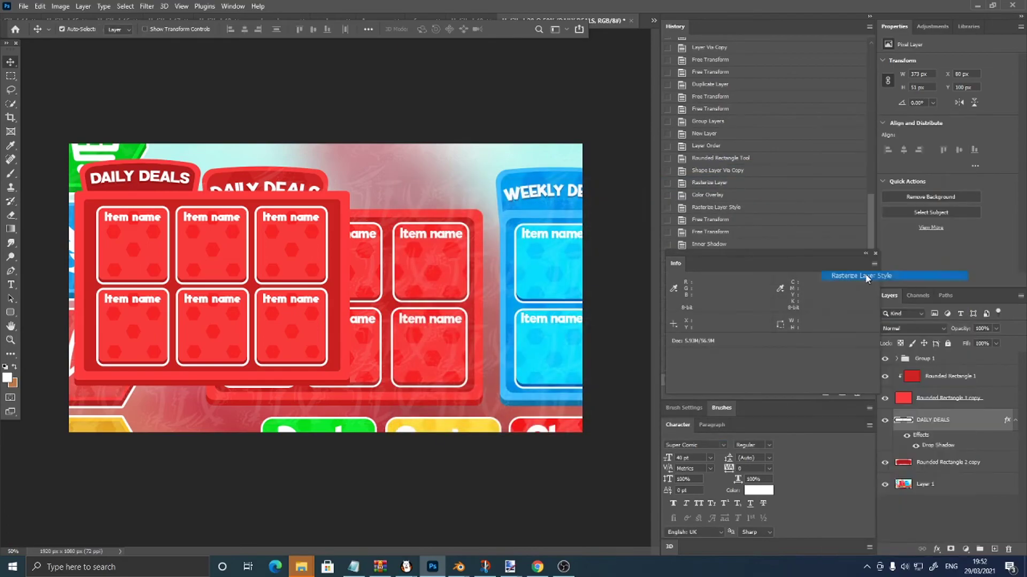
- Group all the panel, title and banner layers and move the group over the original panel to about X 1029 px, Y 524 px
{"action": "left_click", "coordinate": [962, 364]}
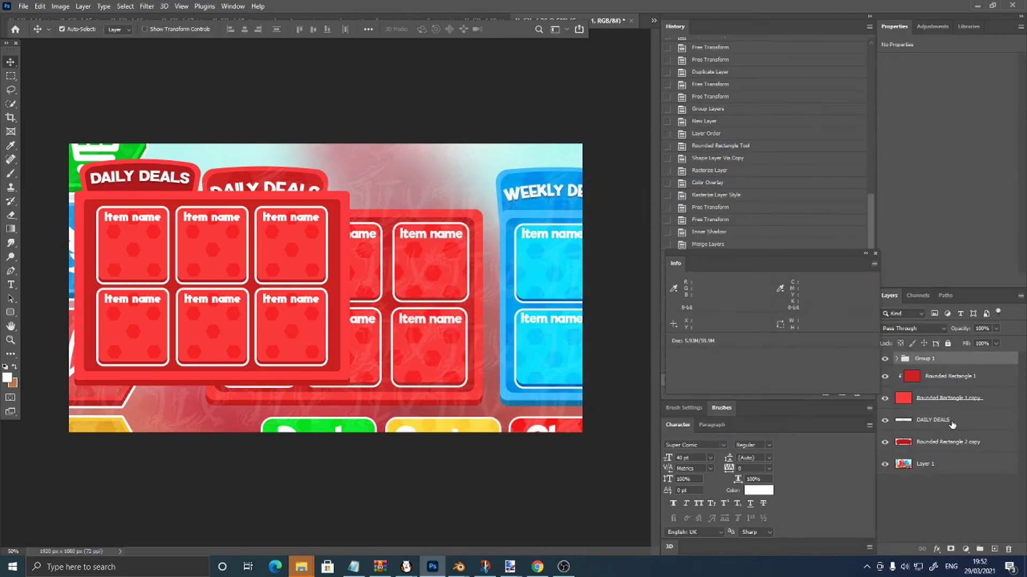
{"action": "key", "text": "ctrl+g"}
{"action": "key", "text": "ctrl+t"}
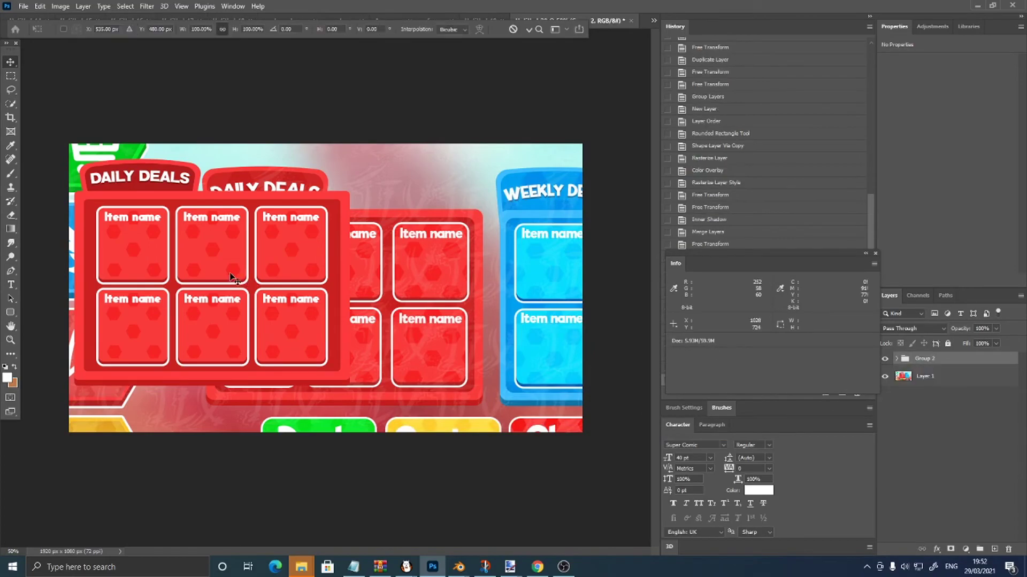
{"action": "left_click_drag", "start_coordinate": [248, 276], "coordinate": [378, 288]}
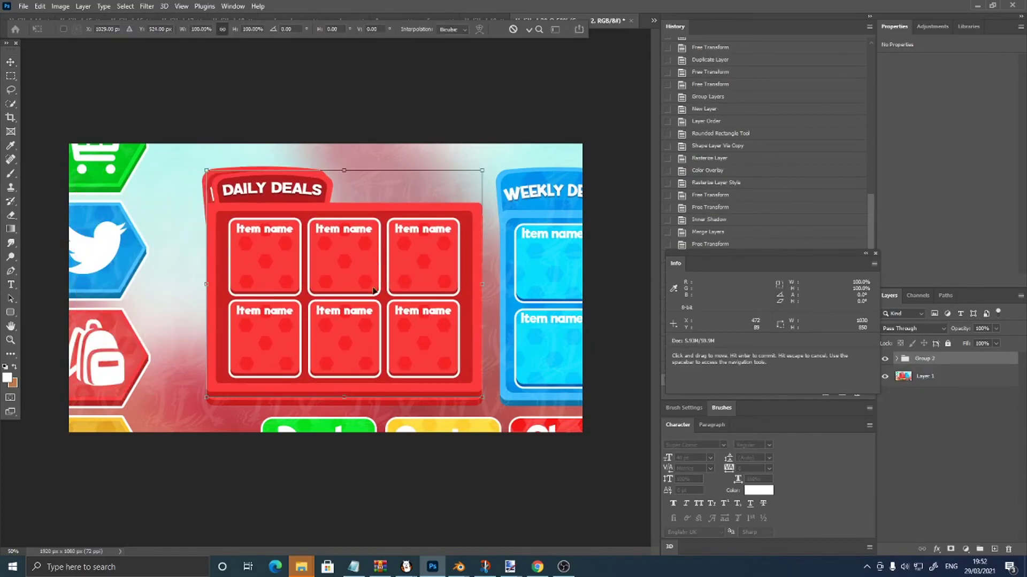
- With the Layer 1 reference image hidden, duplicate the panel group and merge the lower copy into a single layer
{"action": "left_click", "coordinate": [885, 377]}
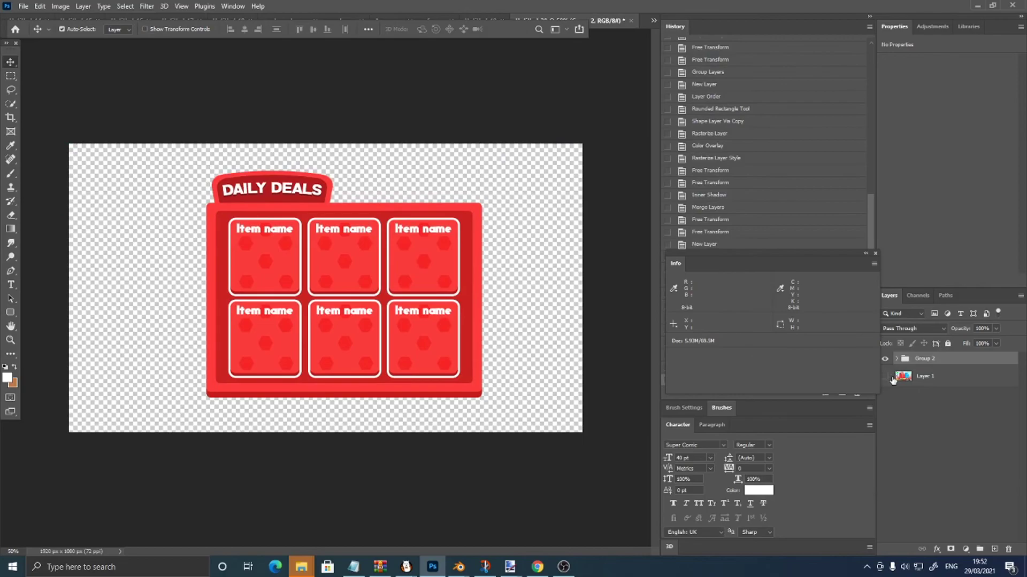
{"action": "key", "text": "ctrl+j"}
{"action": "left_click", "coordinate": [952, 377]}
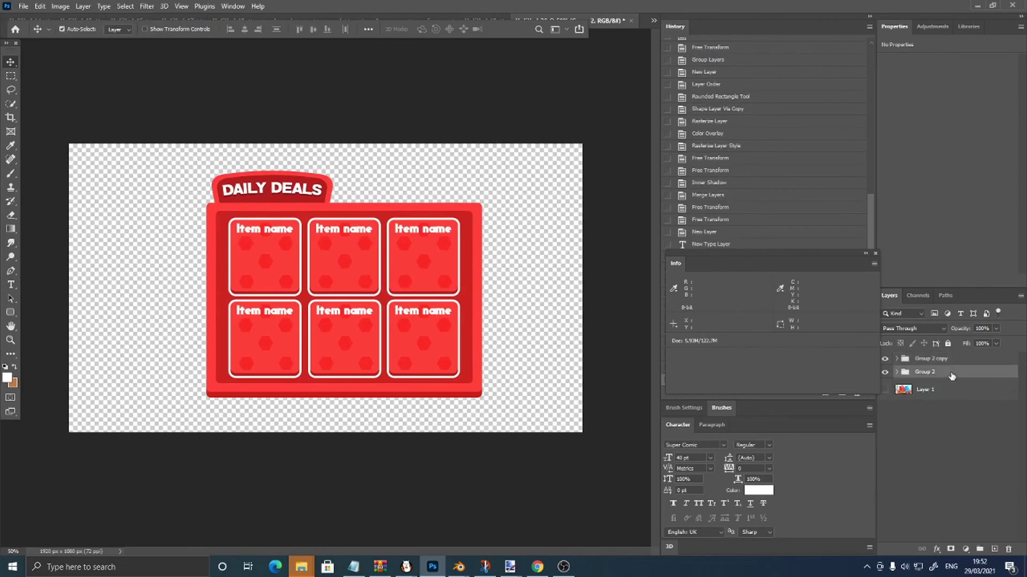
{"action": "key", "text": "ctrl+e"}
- Enlarge the merged panel copy to about 248%, rotate it about -9.16° and position it to fill the canvas behind the panel
{"action": "key", "text": "ctrl+t"}
{"action": "left_click_drag", "start_coordinate": [401, 159], "coordinate": [380, 152]}
{"action": "left_click_drag", "start_coordinate": [359, 397], "coordinate": [422, 548]}
{"action": "left_click_drag", "start_coordinate": [358, 368], "coordinate": [327, 311]}
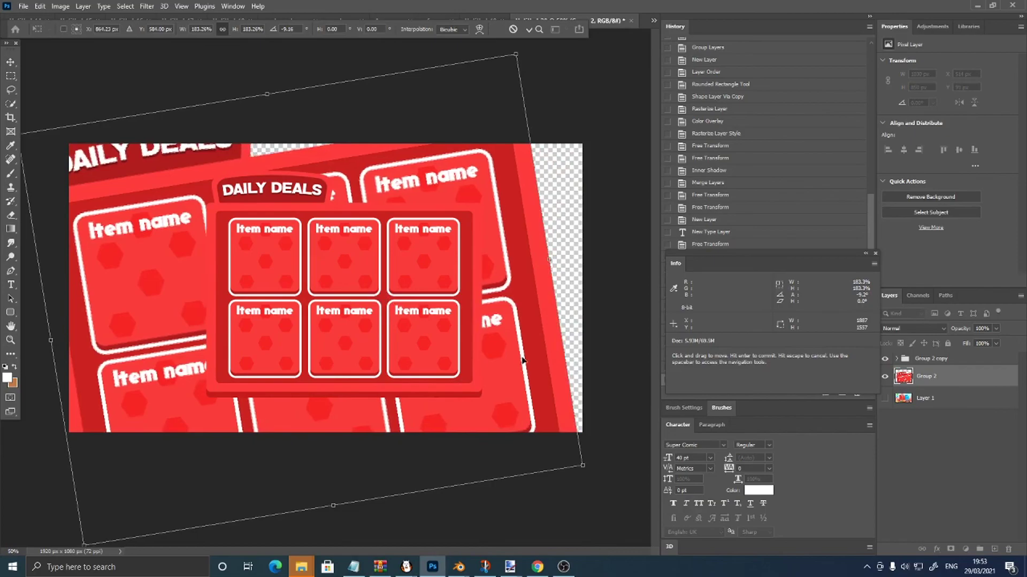
{"action": "left_click_drag", "start_coordinate": [542, 258], "coordinate": [744, 198]}
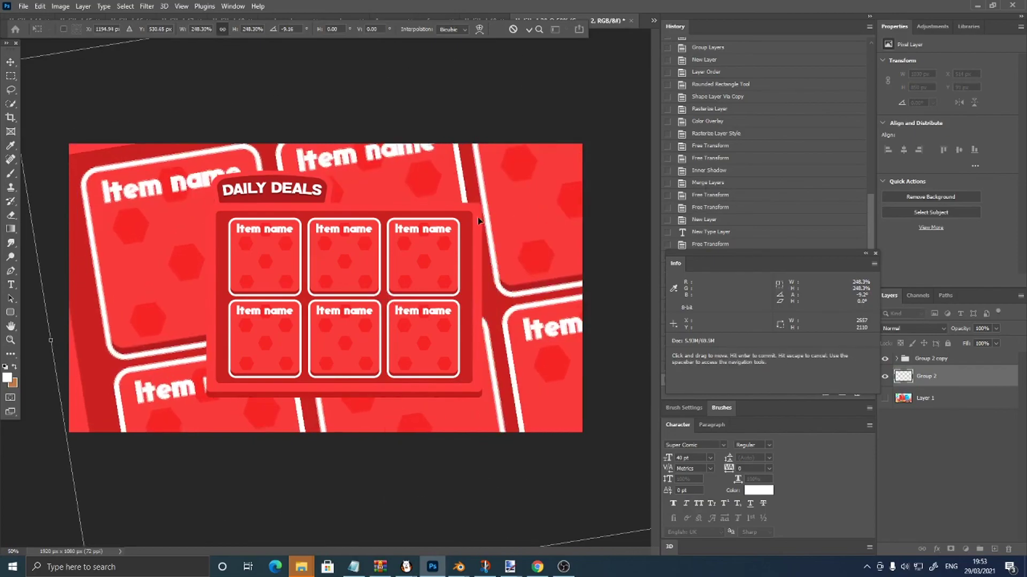
{"action": "left_click_drag", "start_coordinate": [477, 217], "coordinate": [473, 219]}
{"action": "left_click", "coordinate": [15, 66]}
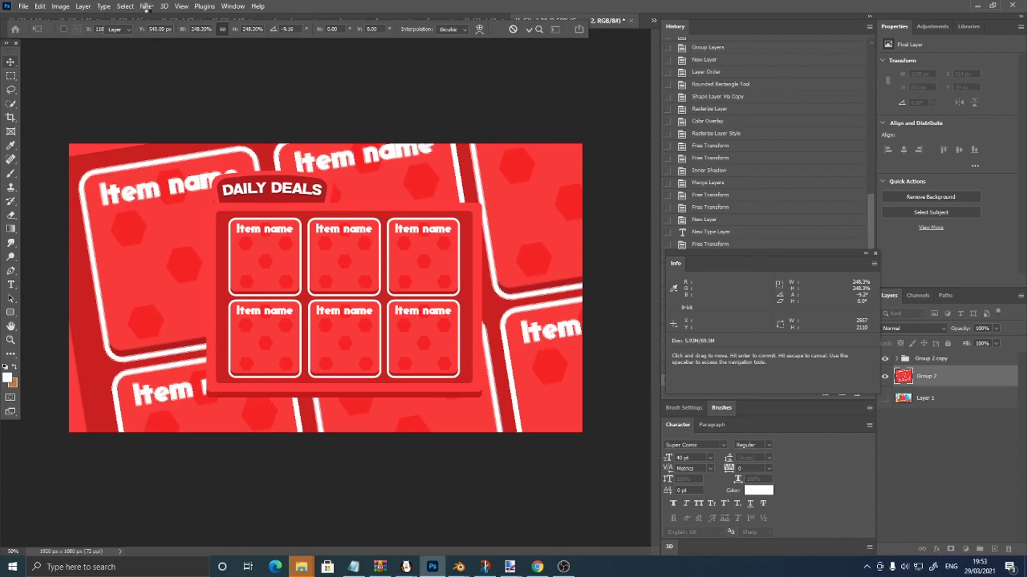
{"action": "key", "text": "Return"}
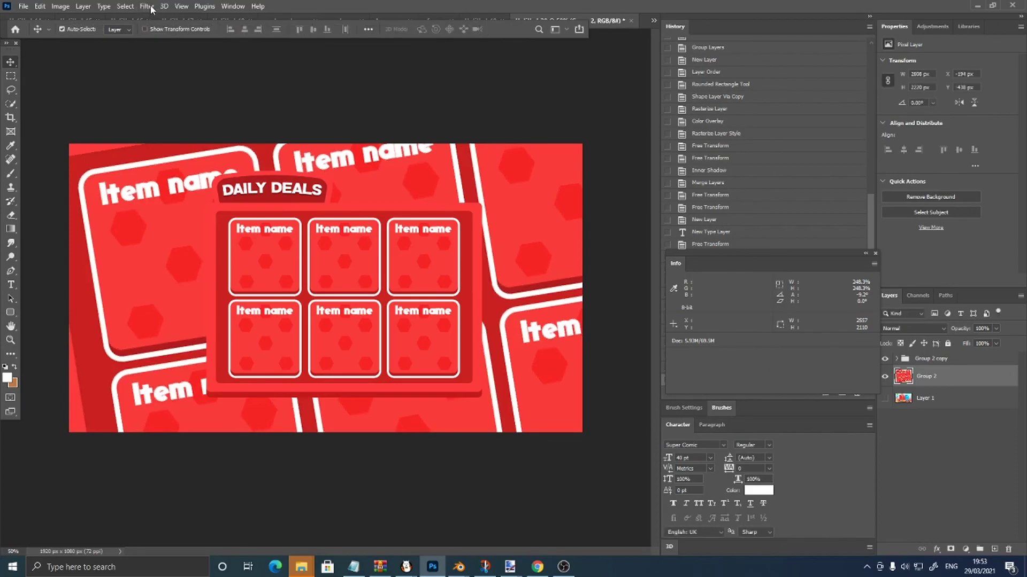
- Apply a Gaussian Blur with a radius of 48.4 pixels to the enlarged background copy
{"action": "left_click", "coordinate": [146, 6]}
{"action": "mouse_move", "coordinate": [170, 143]}
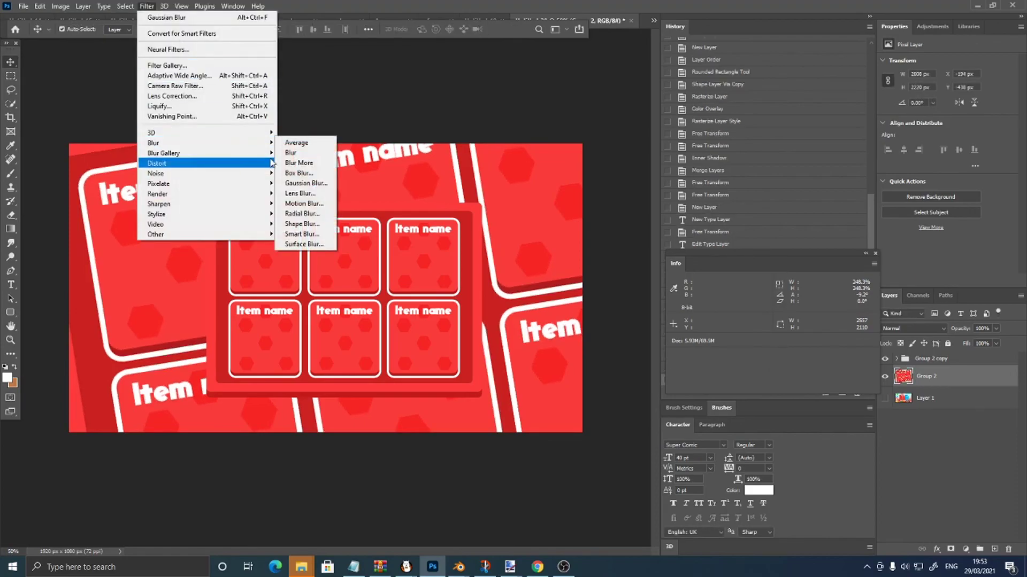
{"action": "left_click", "coordinate": [305, 183]}
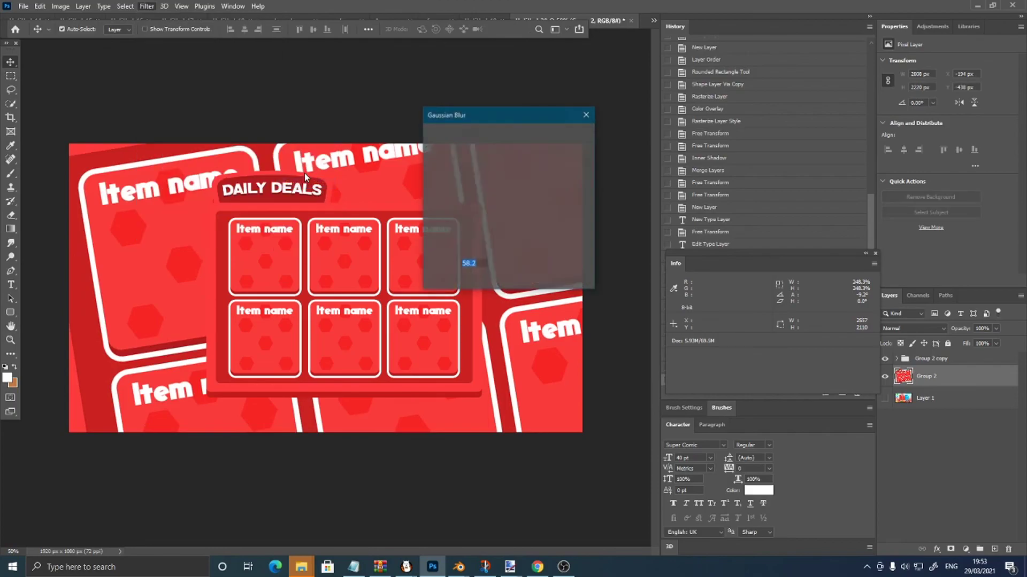
{"action": "mouse_move", "coordinate": [499, 276]}
{"action": "left_mouse_down"}
{"action": "mouse_move", "coordinate": [456, 278]}
{"action": "mouse_move", "coordinate": [483, 286]}
{"action": "left_mouse_up"}
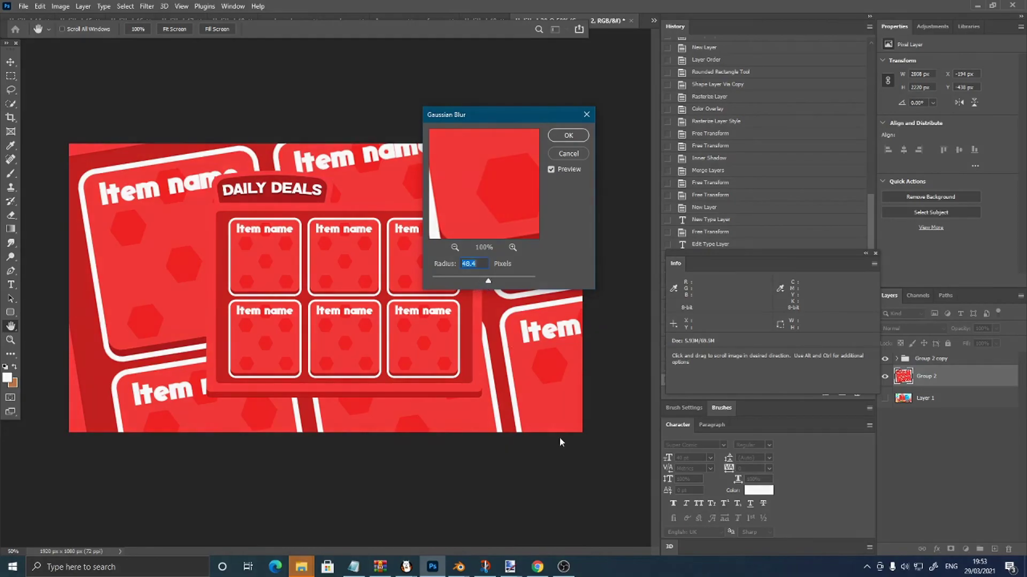